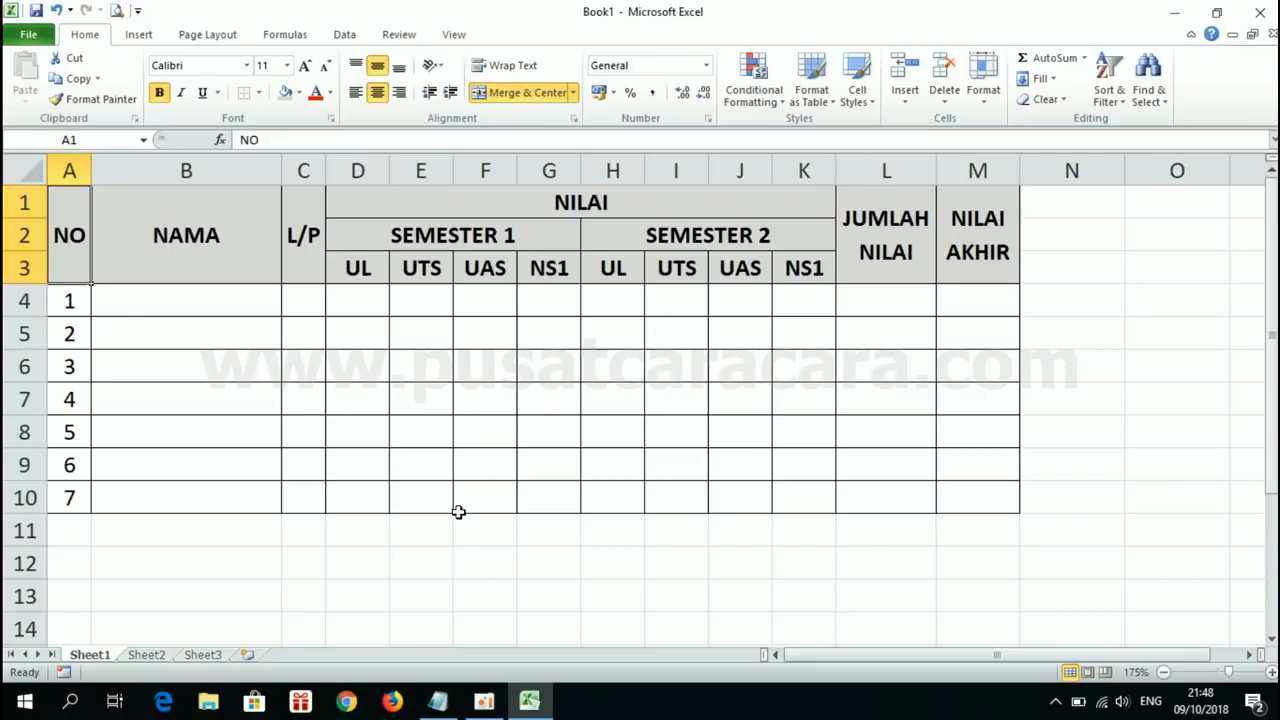
Step: Create a new blank workbook for rebuilding the grade table from Book1
{"action": "left_click_drag", "start_coordinate": [248, 228], "coordinate": [820, 257]}
{"action": "left_click", "coordinate": [820, 257]}
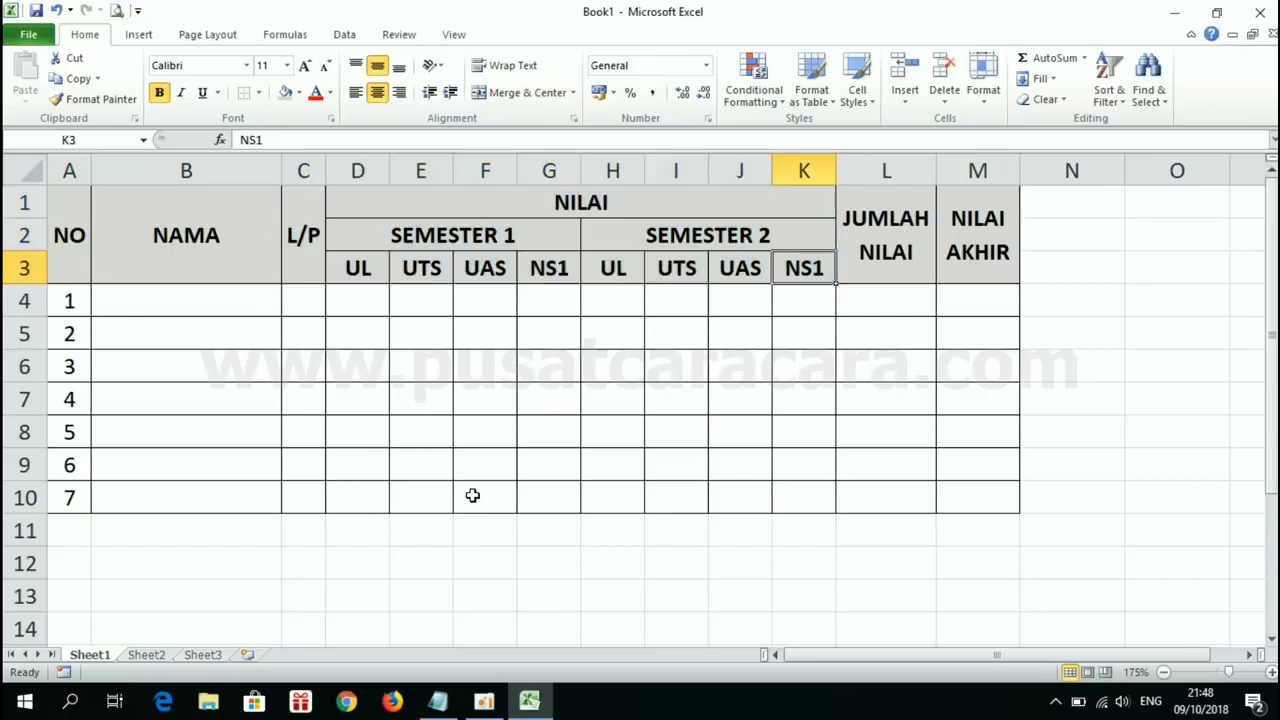
{"action": "key", "text": "ctrl+n"}
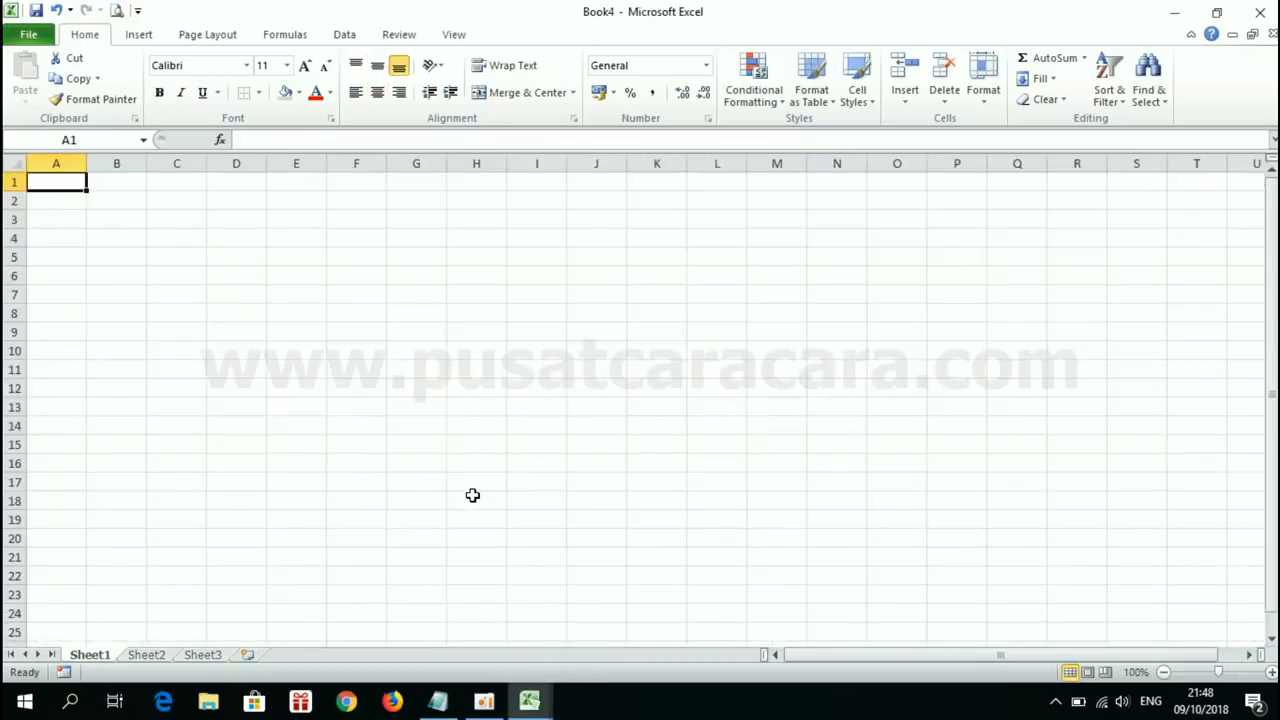
{"action": "scroll", "coordinate": [633, 400], "scroll_direction": "up", "scroll_amount": 4, "text": "ctrl"}
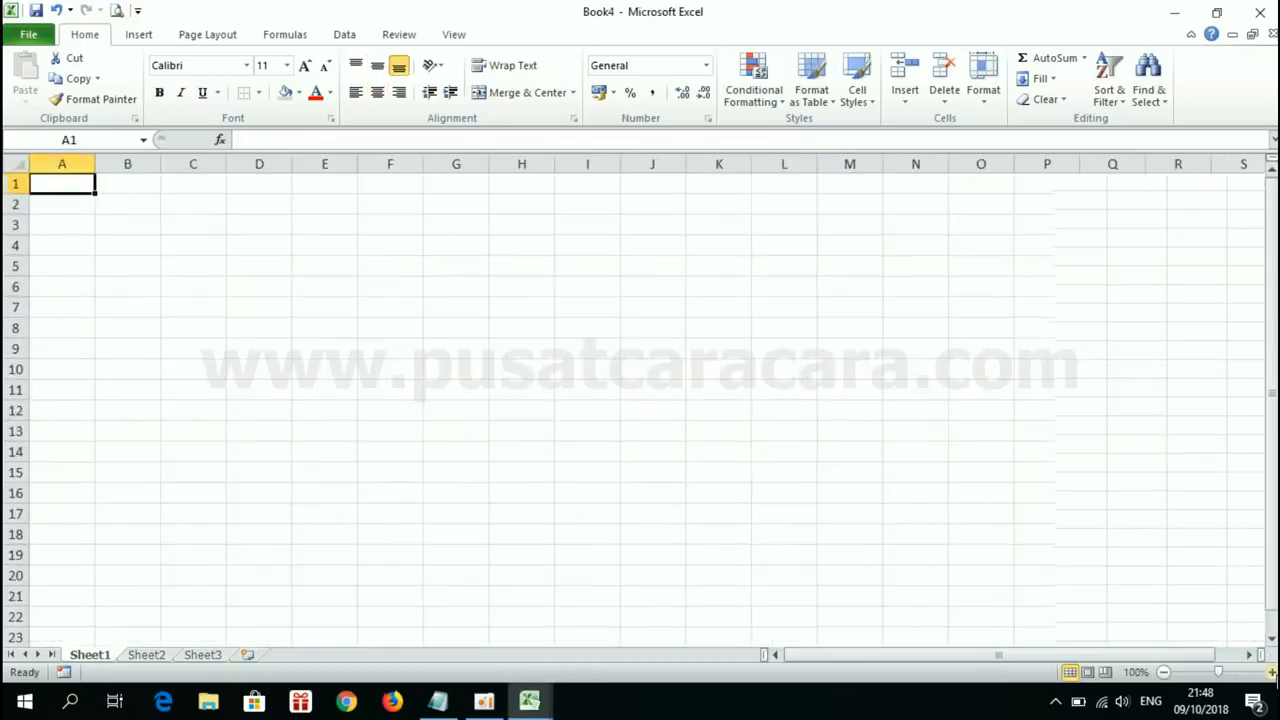
{"action": "scroll", "coordinate": [633, 400], "scroll_direction": "up", "scroll_amount": 1, "text": "ctrl"}
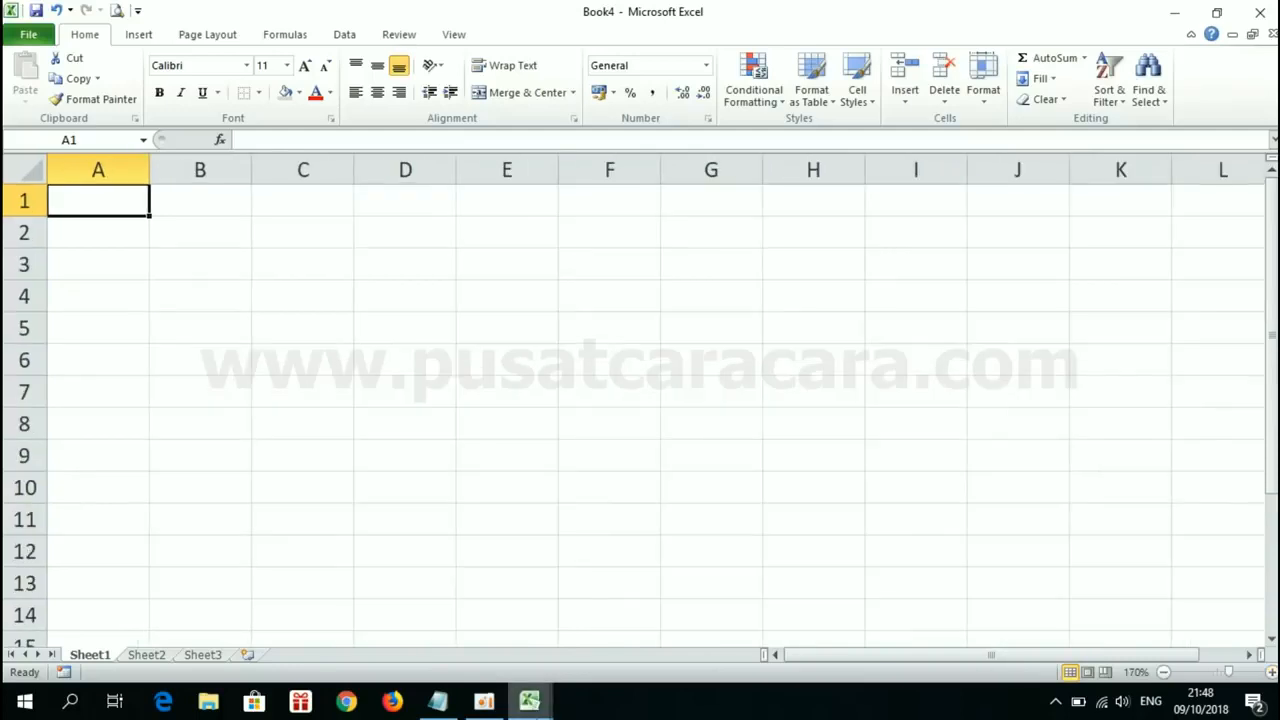
Step: Using the Book1 table as reference, merge and center cells A1:A3 in Book4 and enter the header NO
{"action": "mouse_move", "coordinate": [545, 710]}
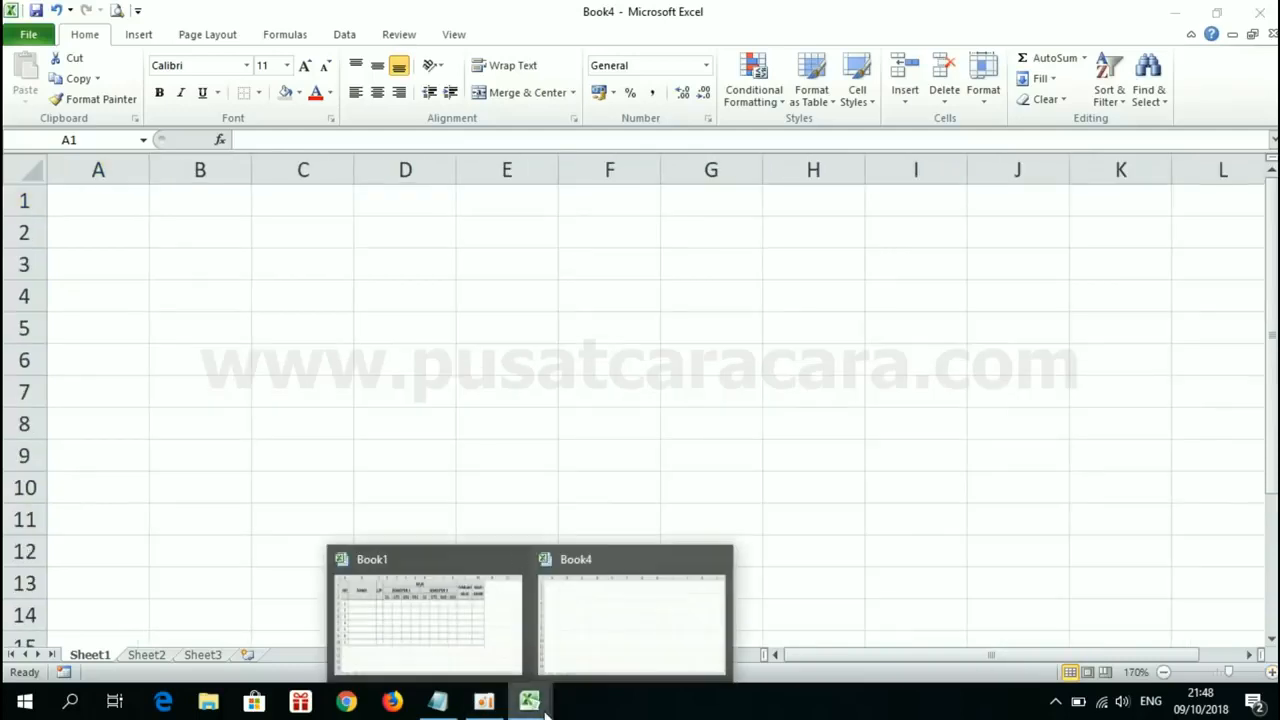
{"action": "left_click", "coordinate": [457, 626]}
{"action": "left_click", "coordinate": [112, 272]}
{"action": "left_click", "coordinate": [135, 358]}
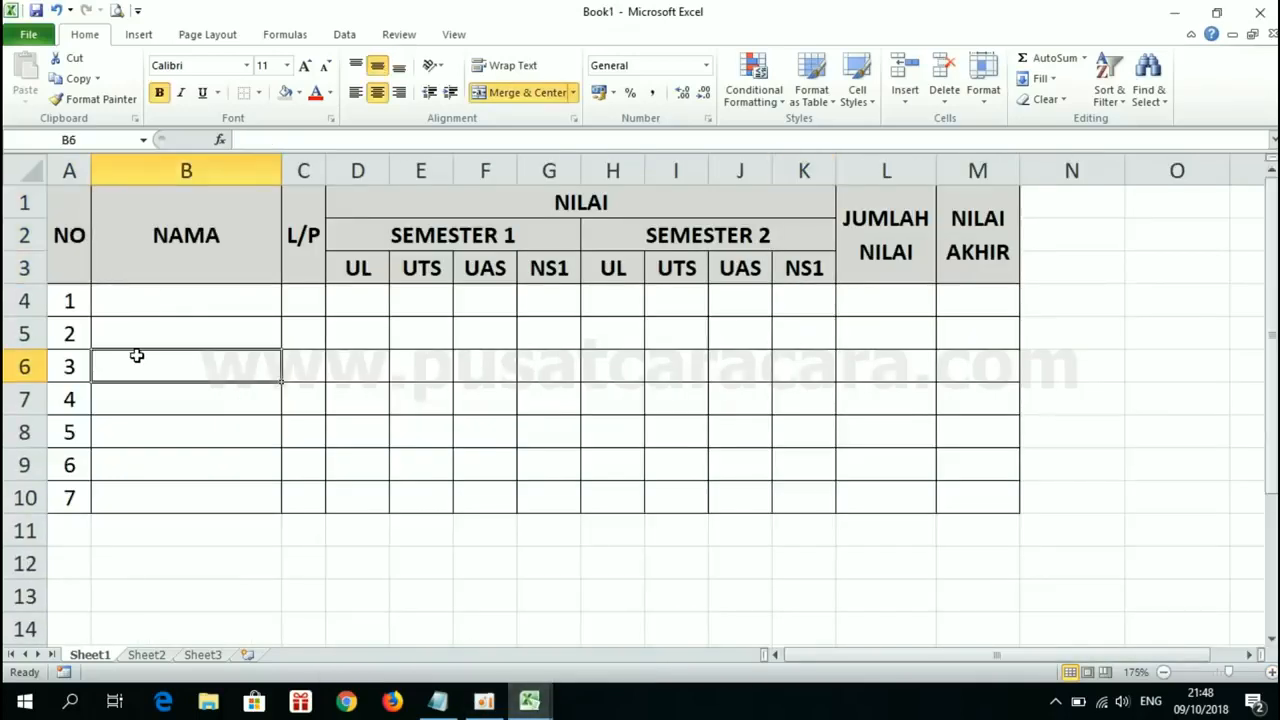
{"action": "left_click", "coordinate": [73, 209]}
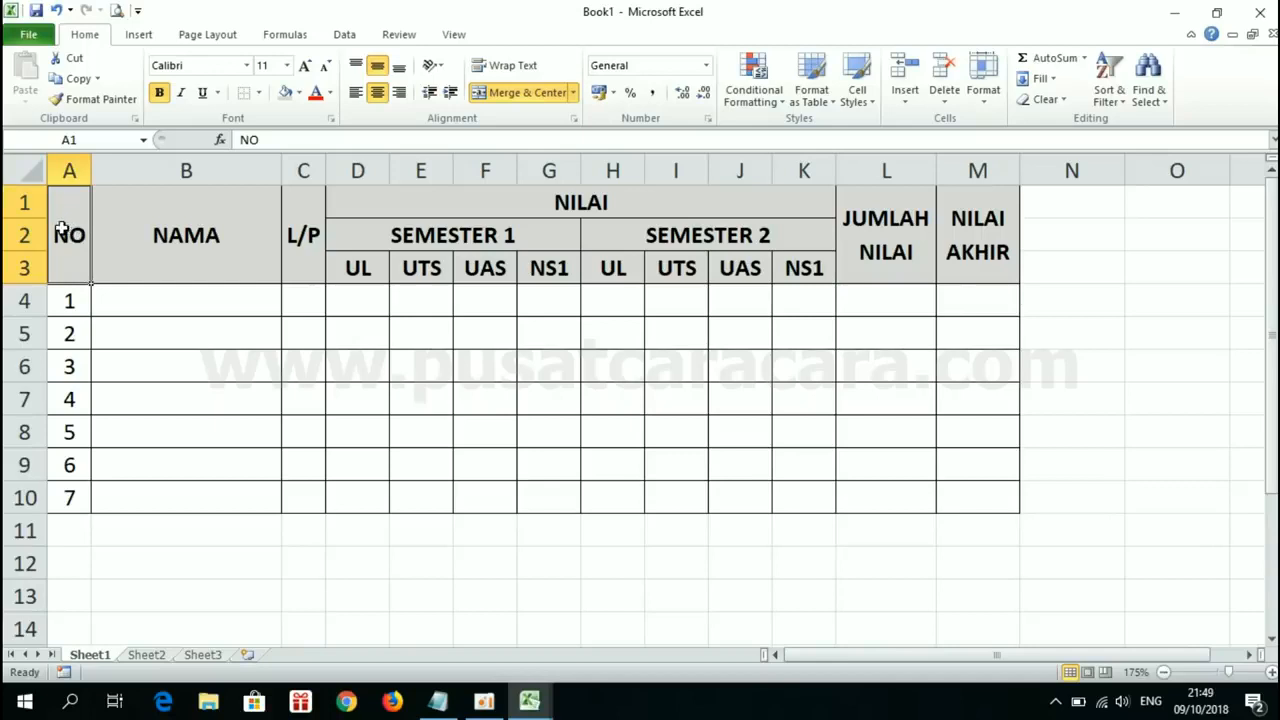
{"action": "mouse_move", "coordinate": [530, 700]}
{"action": "left_click", "coordinate": [600, 620]}
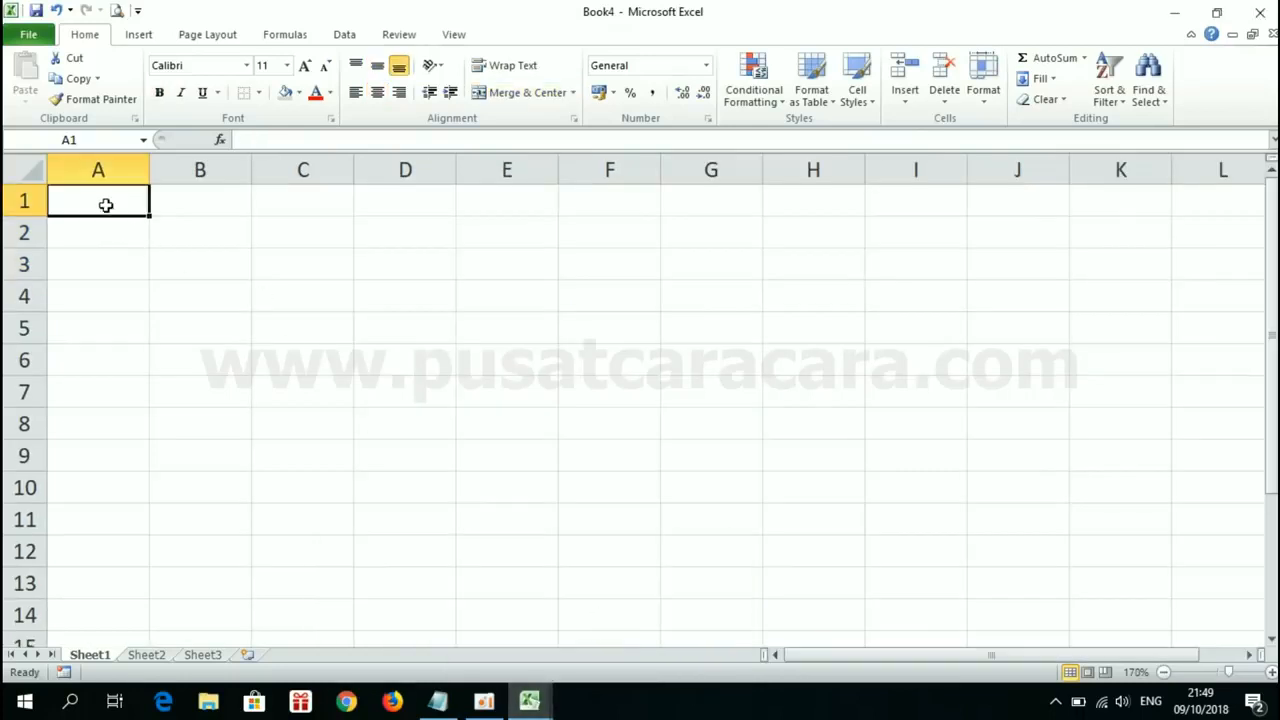
{"action": "left_click_drag", "start_coordinate": [105, 204], "coordinate": [105, 256]}
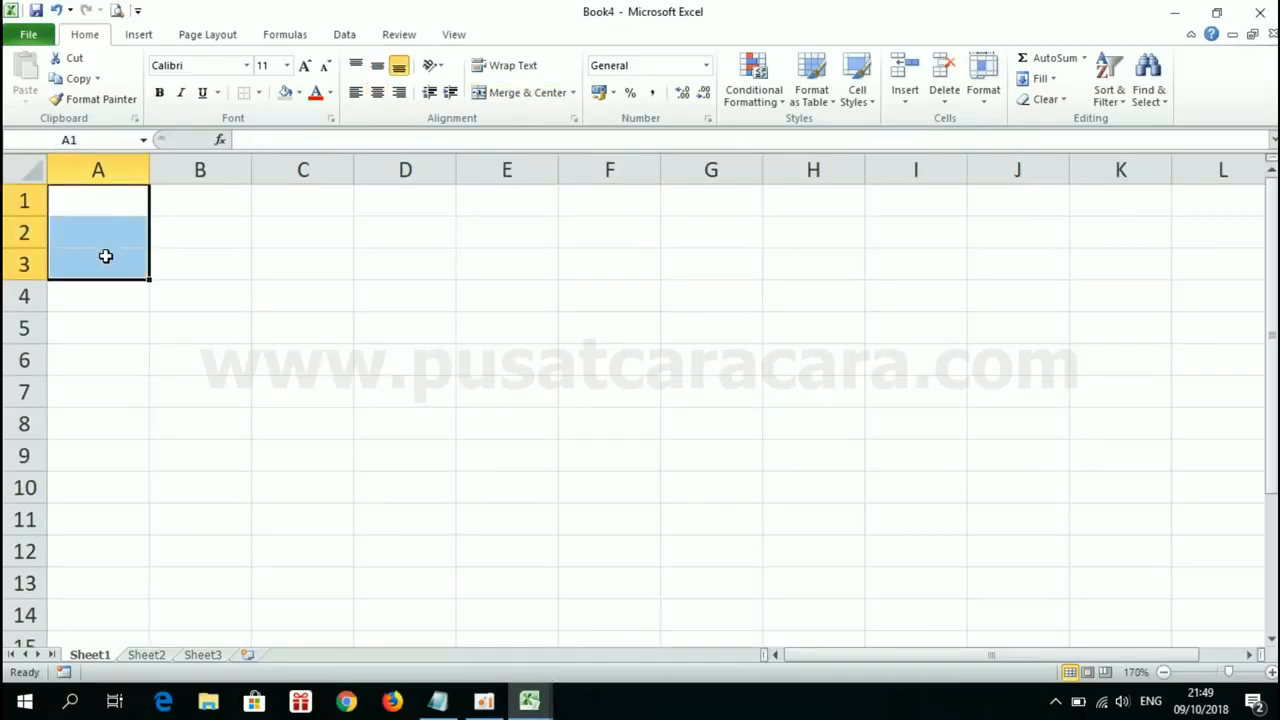
{"action": "left_click", "coordinate": [527, 93]}
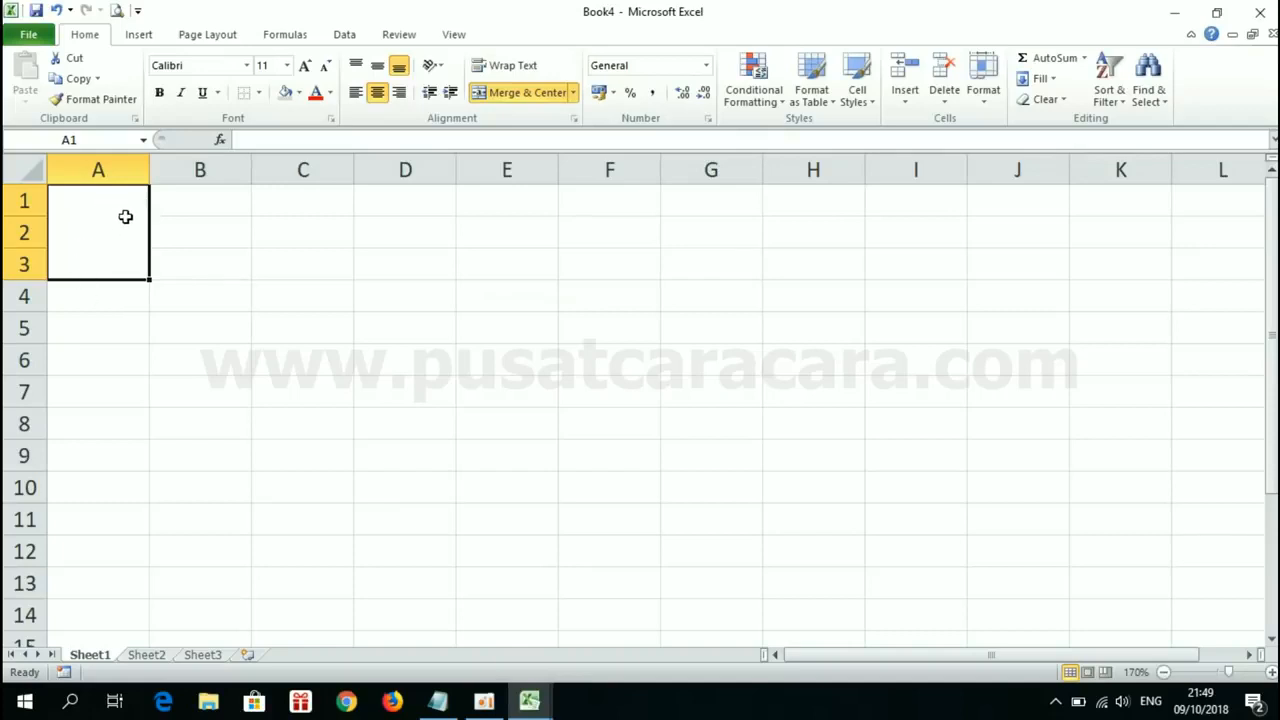
{"action": "type", "text": "NO"}
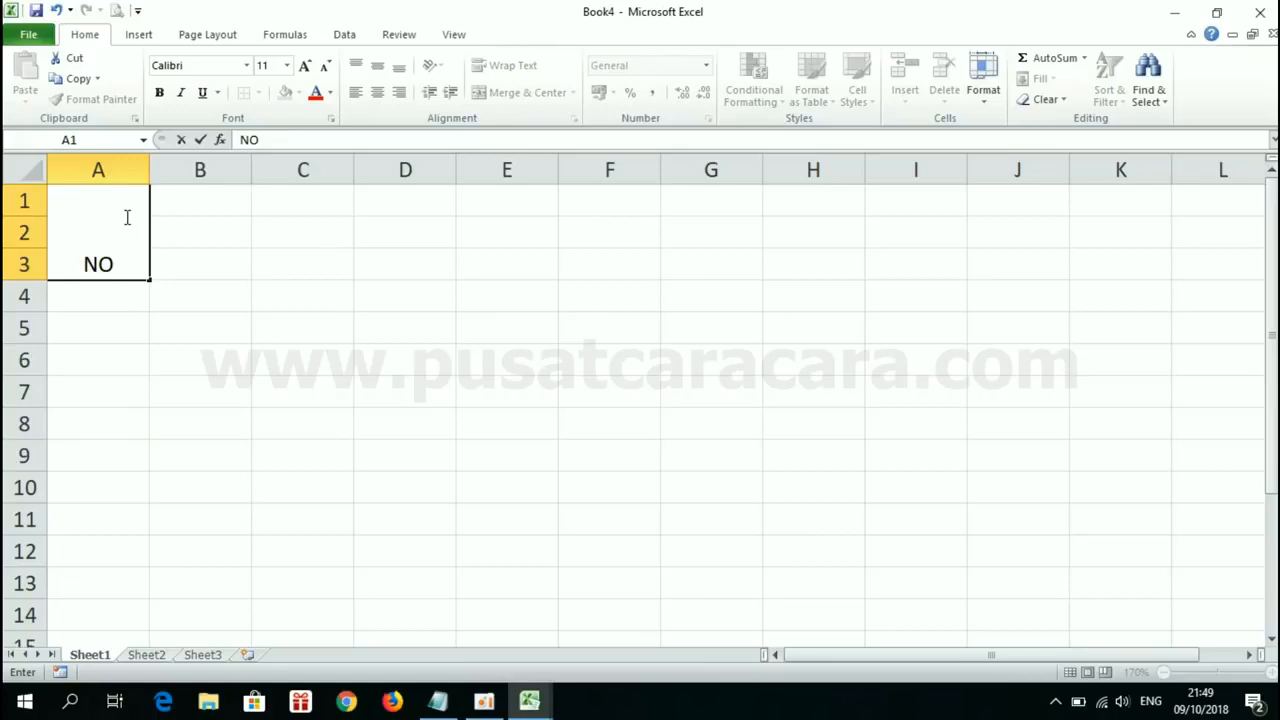
{"action": "key", "text": "Return"}
Step: Narrow column A in Book4 to fit the NO header, matching column A of the Book1 table
{"action": "mouse_move", "coordinate": [529, 700]}
{"action": "left_click", "coordinate": [423, 614]}
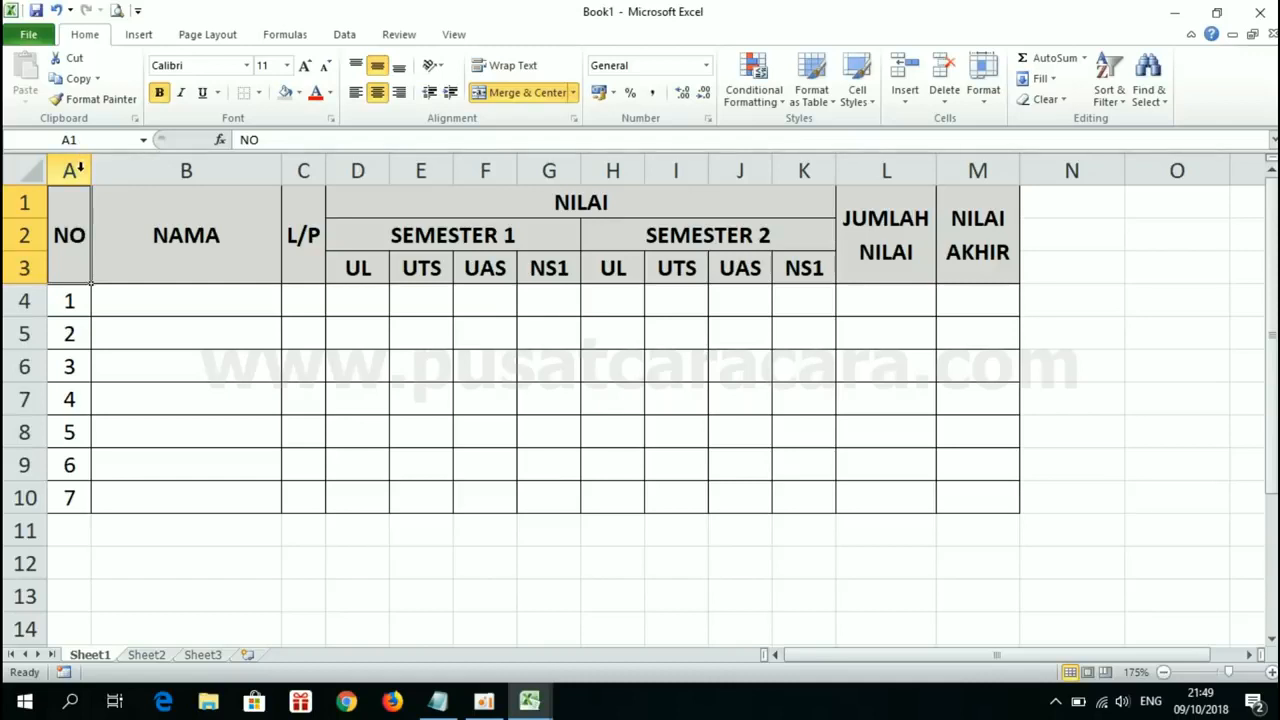
{"action": "left_click", "coordinate": [529, 700]}
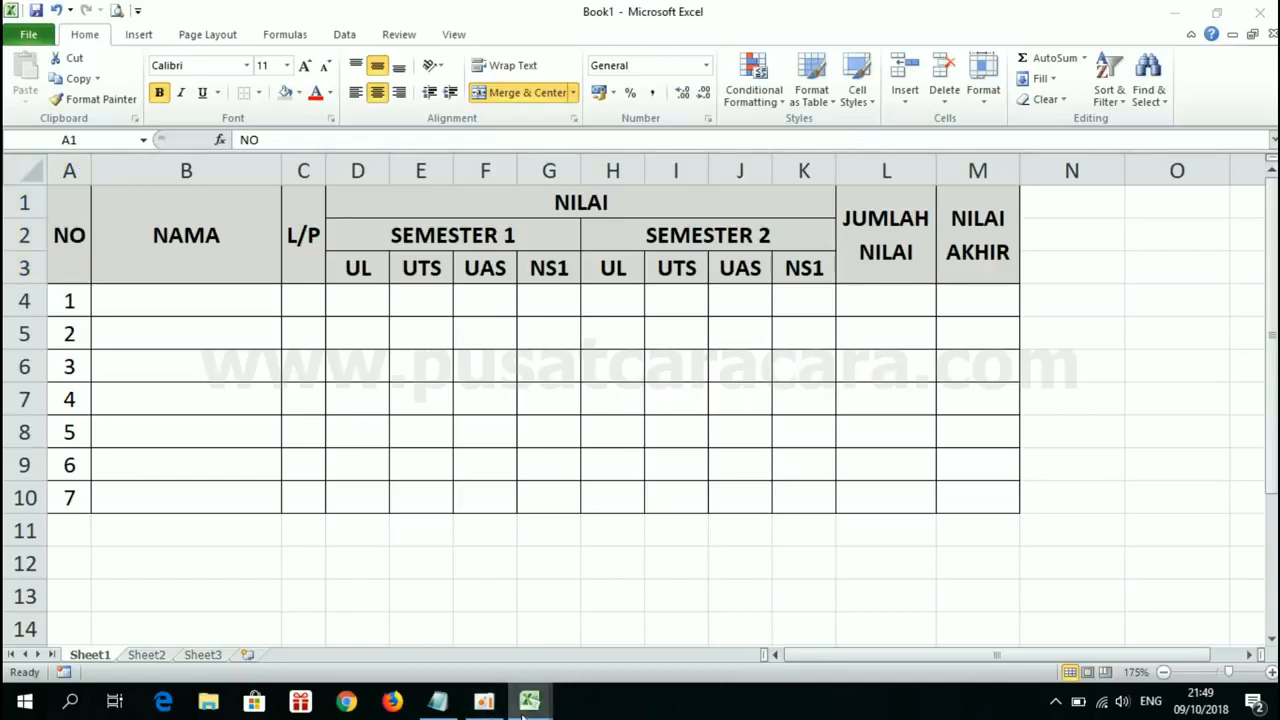
{"action": "left_click", "coordinate": [583, 651]}
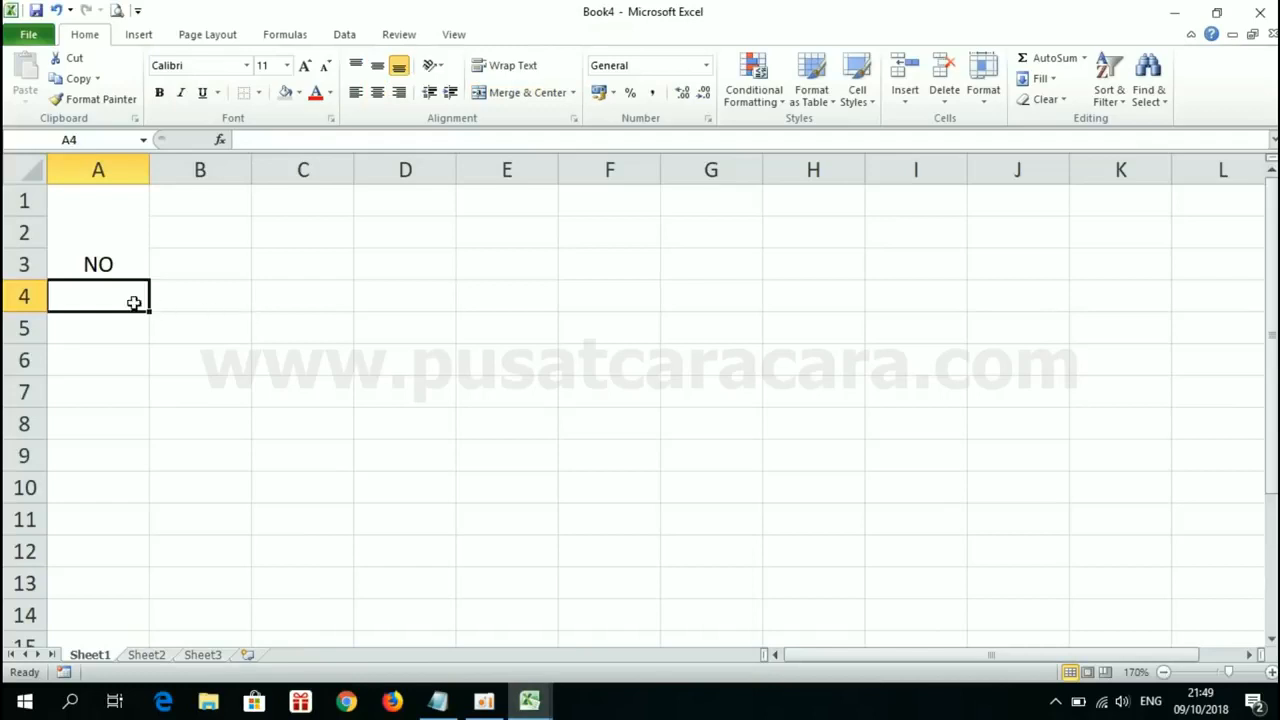
{"action": "left_click", "coordinate": [128, 227]}
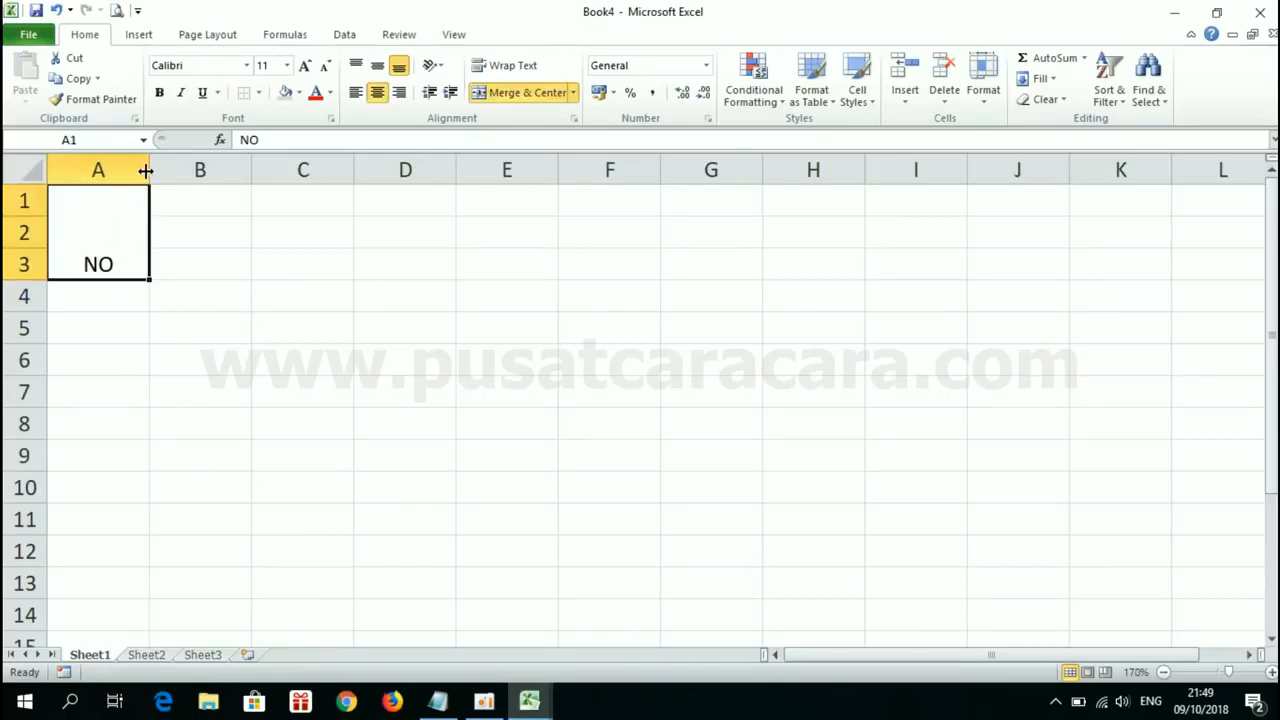
{"action": "left_click_drag", "start_coordinate": [148, 170], "coordinate": [94, 170]}
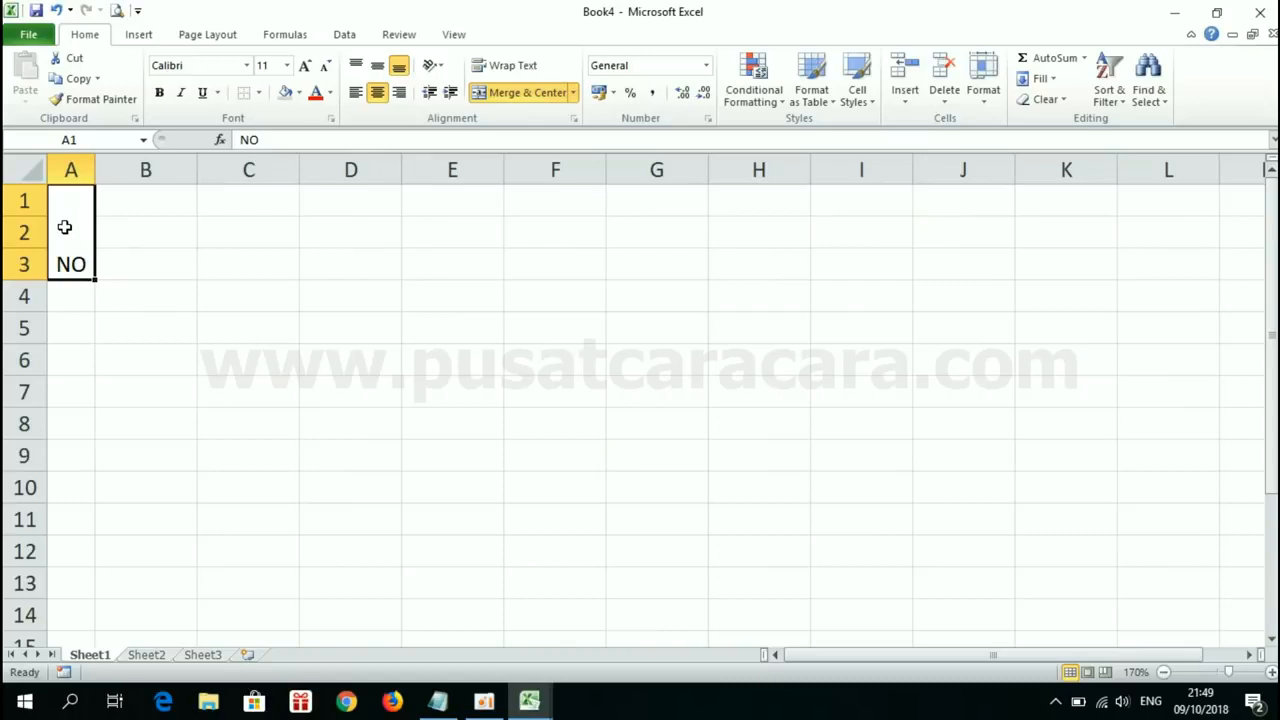
Step: Center the NO header vertically in merged cell A1:A3 with Middle Align
{"action": "double_click", "coordinate": [64, 227]}
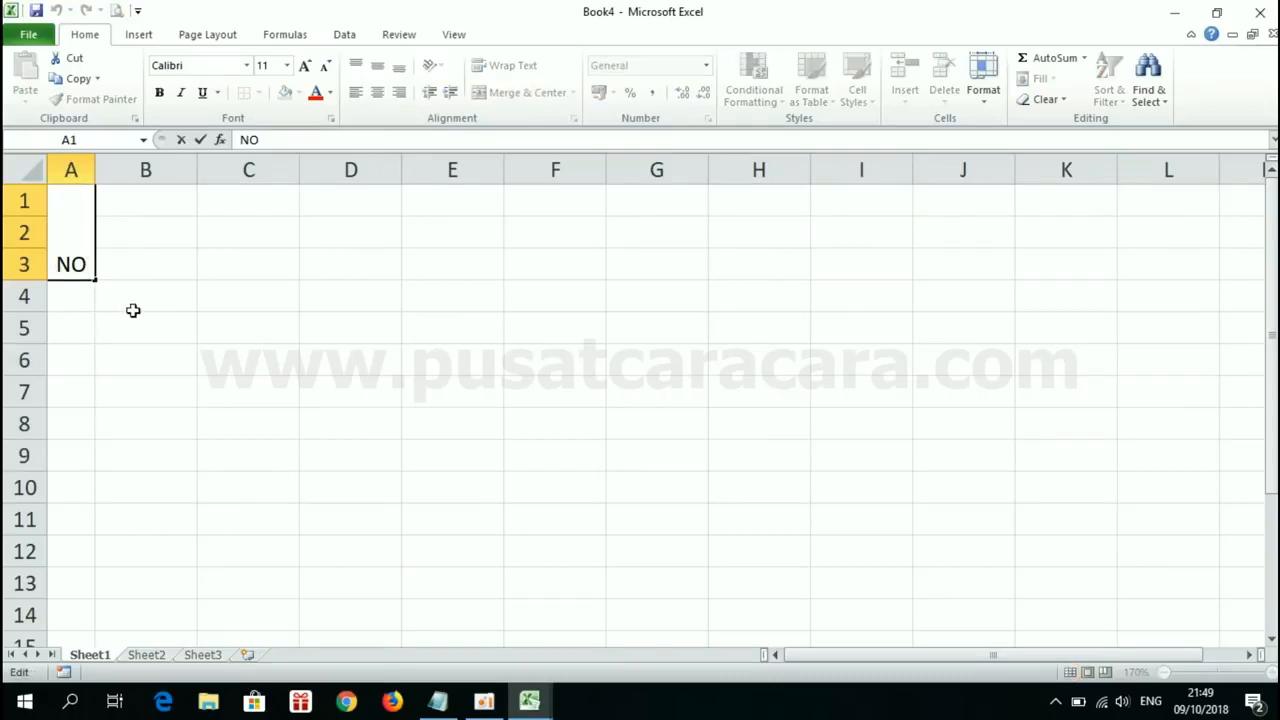
{"action": "left_click", "coordinate": [280, 316]}
{"action": "left_click", "coordinate": [536, 297]}
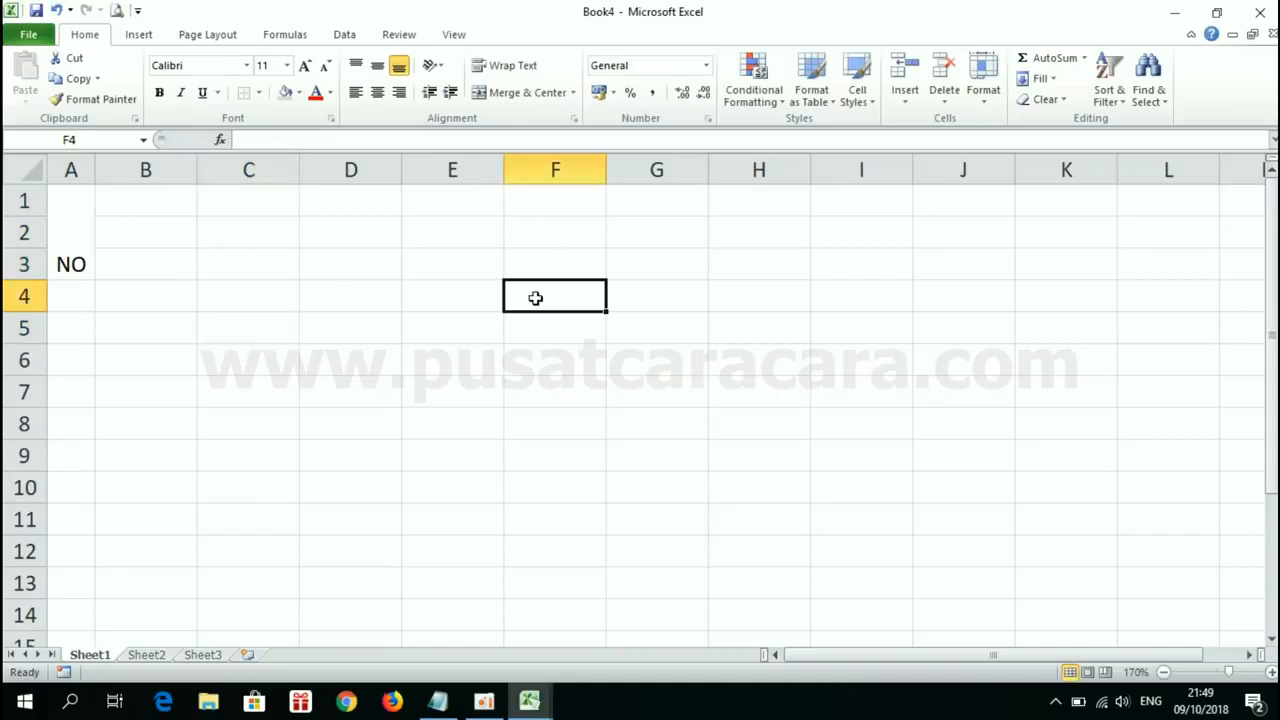
{"action": "left_click", "coordinate": [71, 218]}
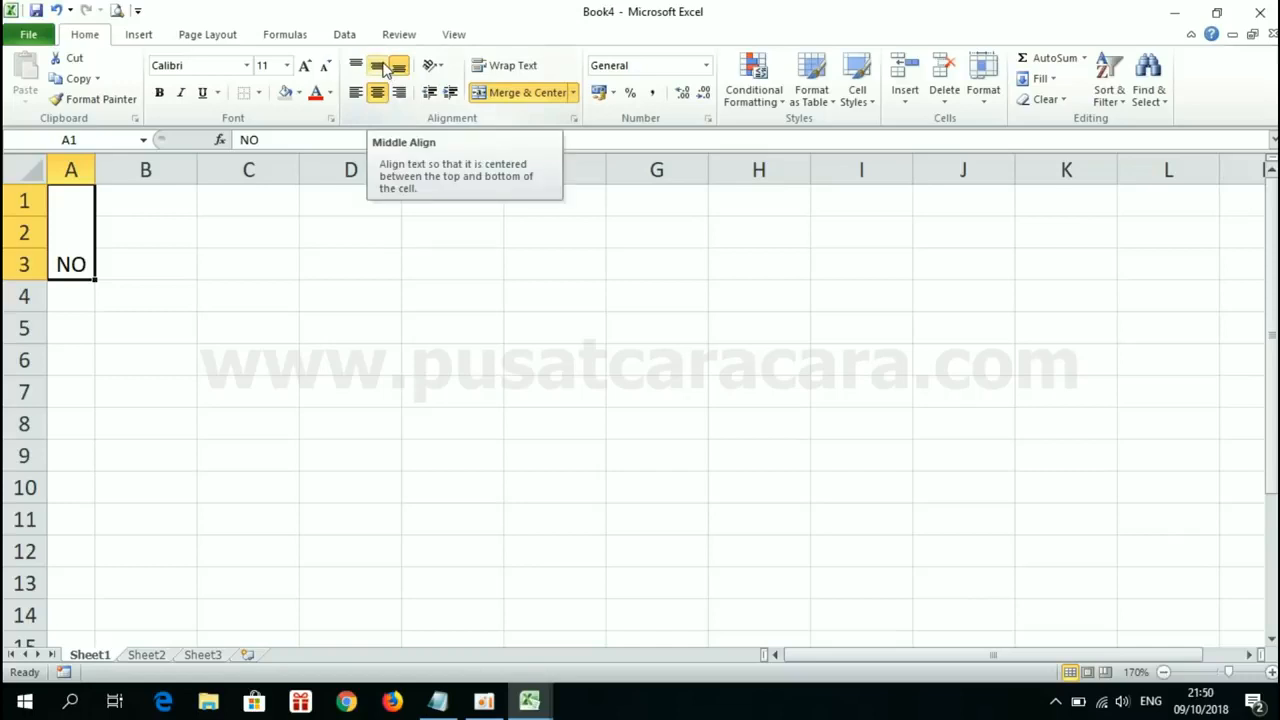
{"action": "left_click", "coordinate": [385, 66]}
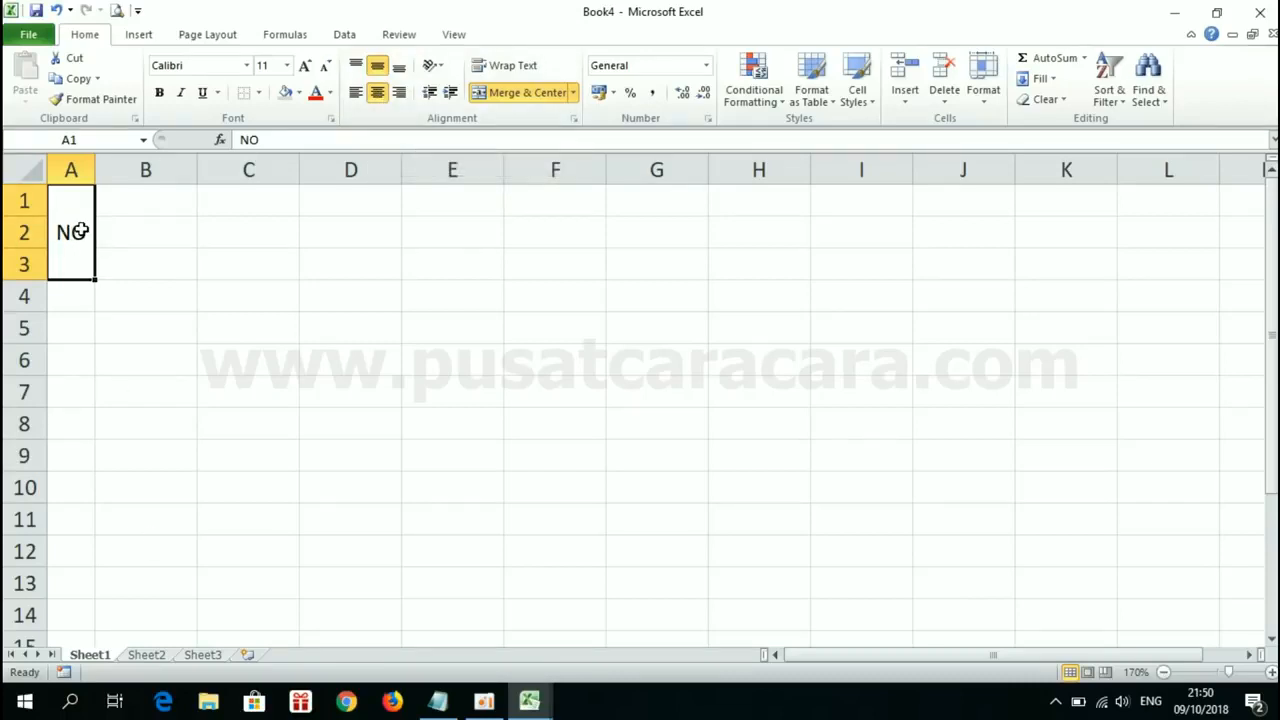
Step: Examine how the NO, NAMA and L/P header cells are merged and aligned in the Book1 table
{"action": "left_click", "coordinate": [153, 197]}
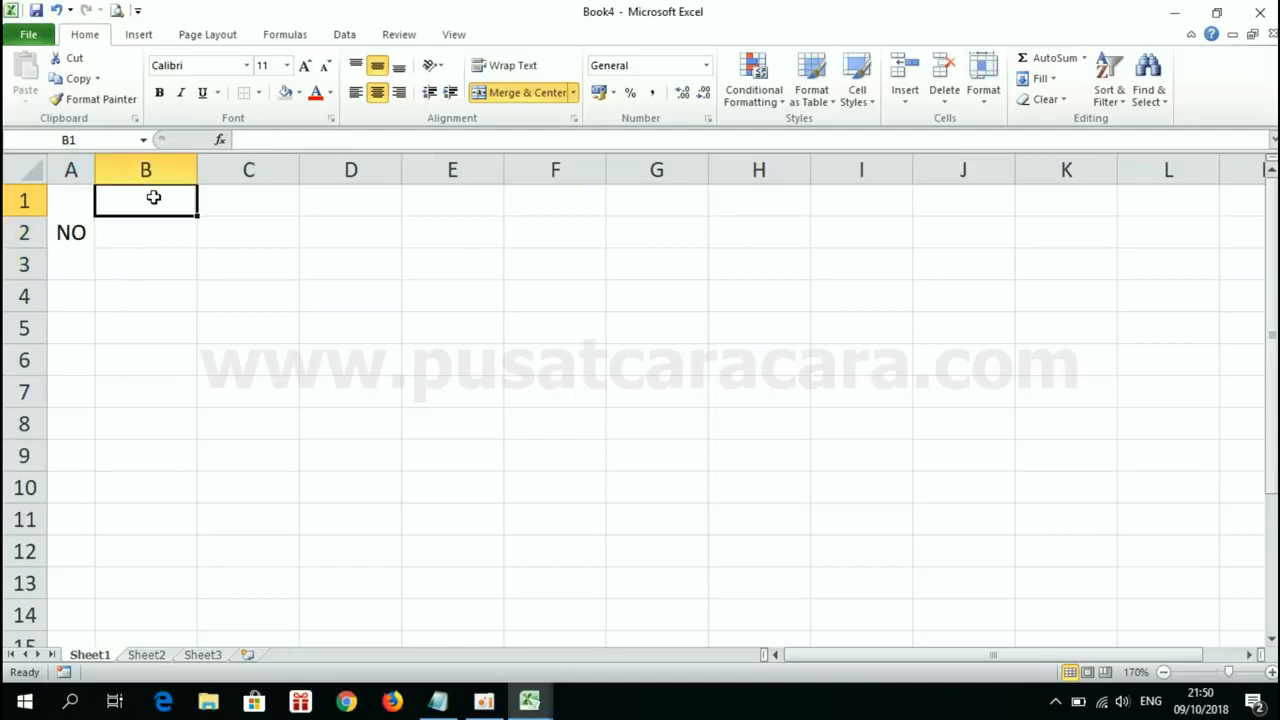
{"action": "left_click", "coordinate": [538, 702]}
{"action": "left_click", "coordinate": [437, 604]}
{"action": "left_click", "coordinate": [235, 275]}
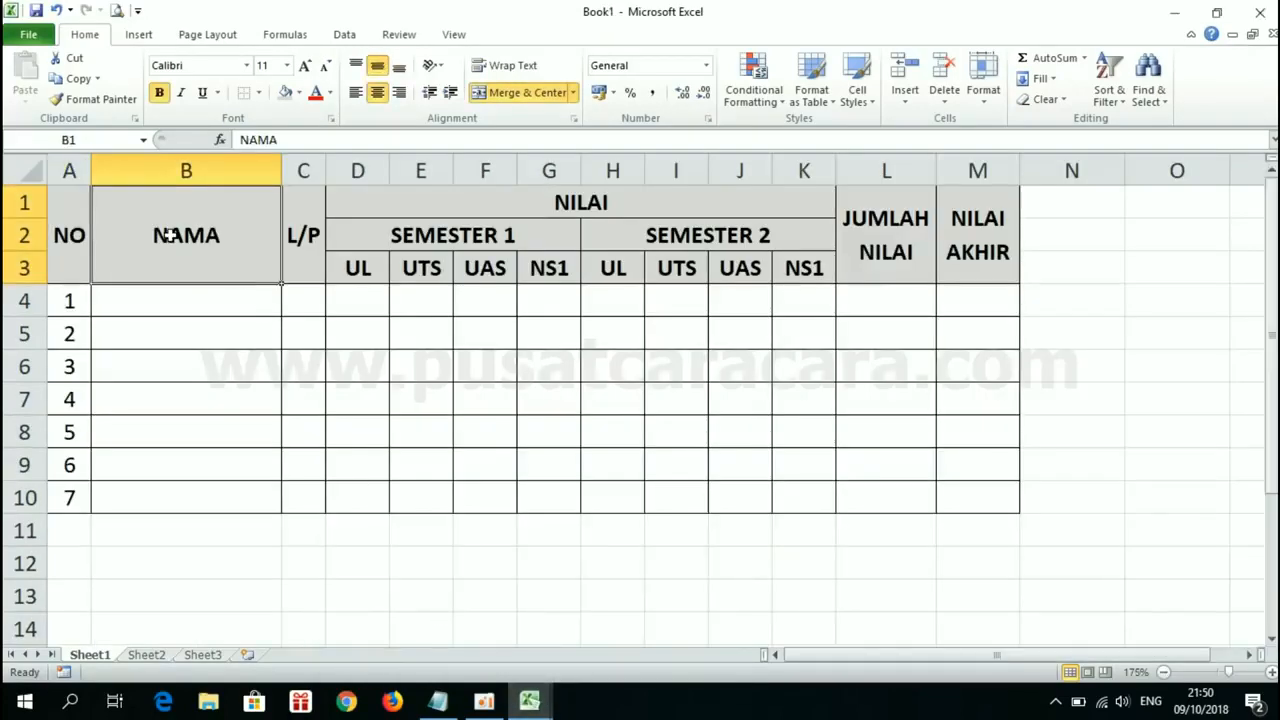
{"action": "left_click", "coordinate": [308, 235]}
{"action": "left_click", "coordinate": [192, 218]}
{"action": "left_click", "coordinate": [62, 213]}
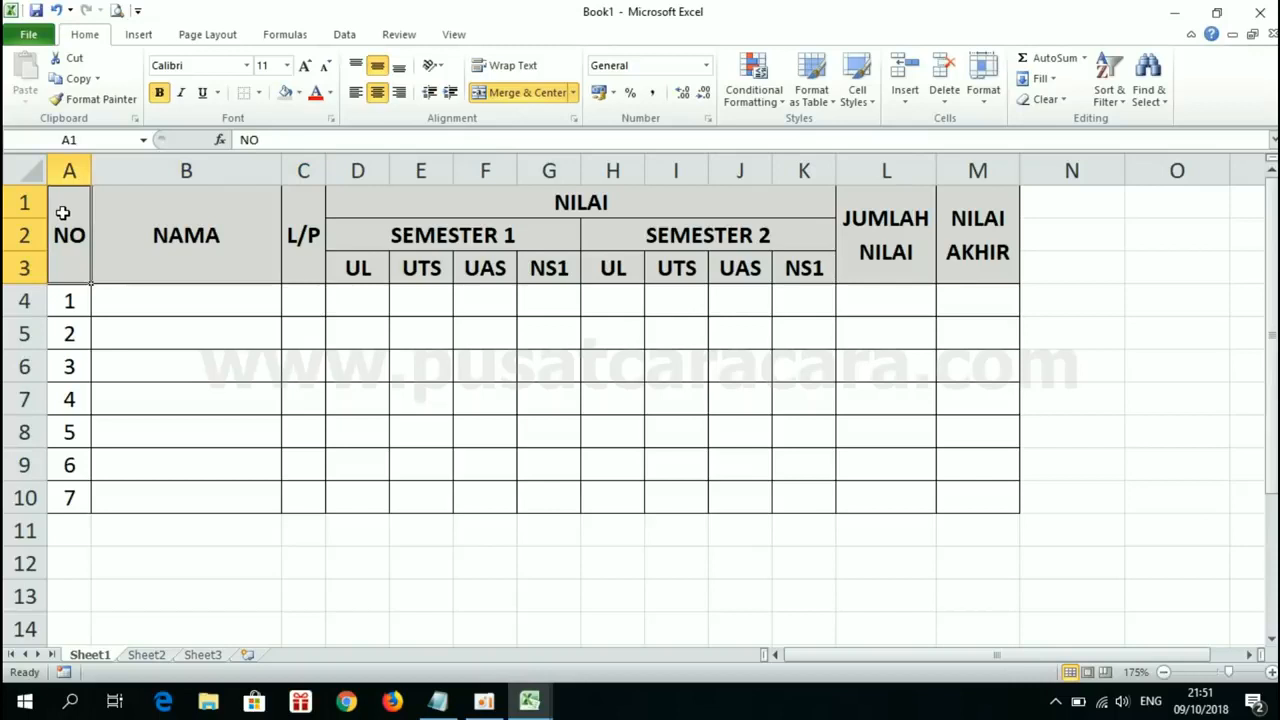
{"action": "left_click", "coordinate": [212, 238]}
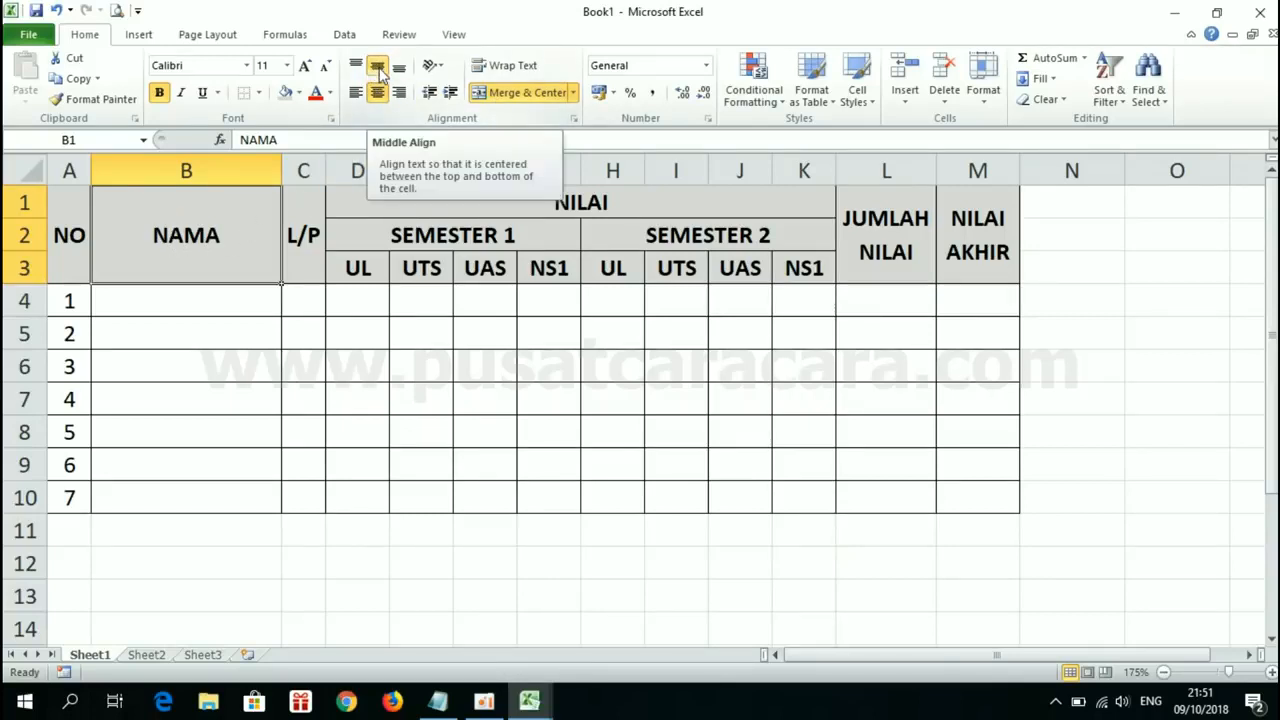
Step: Try building the NAMA header in Book4 by merging and centering B1:B3, applying Middle Align and entering NAMA
{"action": "left_click", "coordinate": [530, 703]}
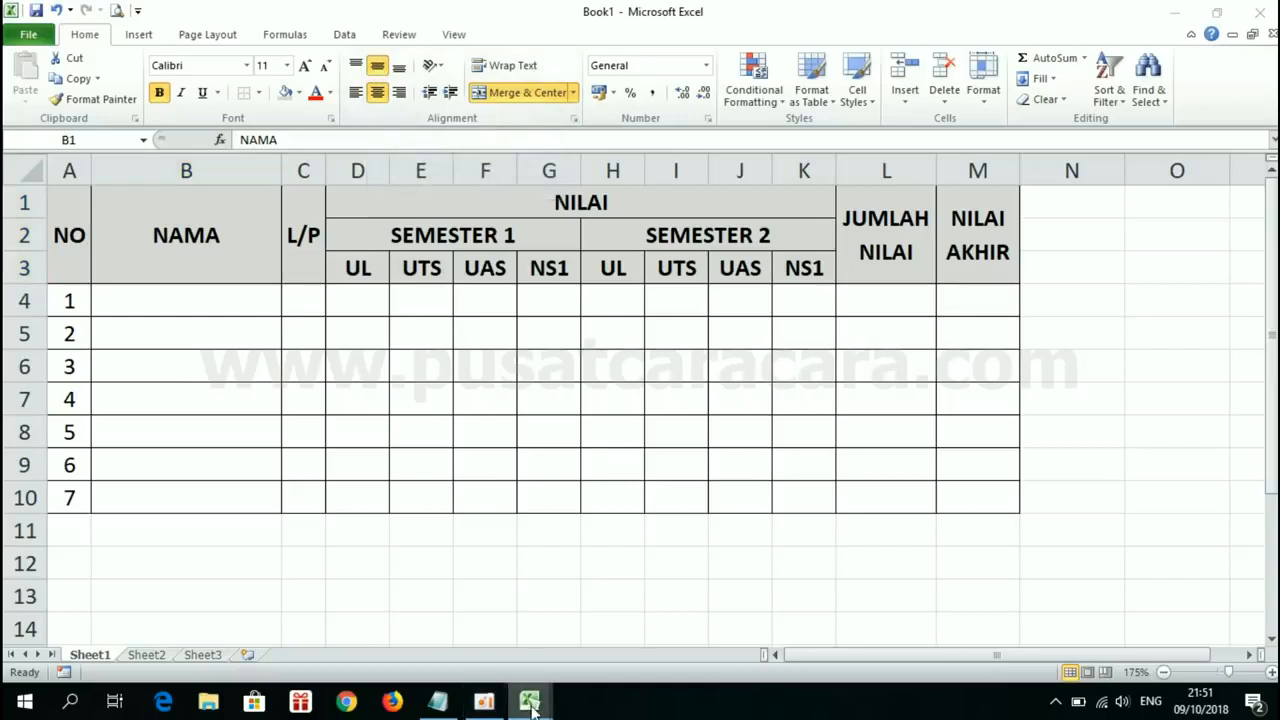
{"action": "left_click", "coordinate": [617, 604]}
{"action": "left_click_drag", "start_coordinate": [146, 198], "coordinate": [151, 255]}
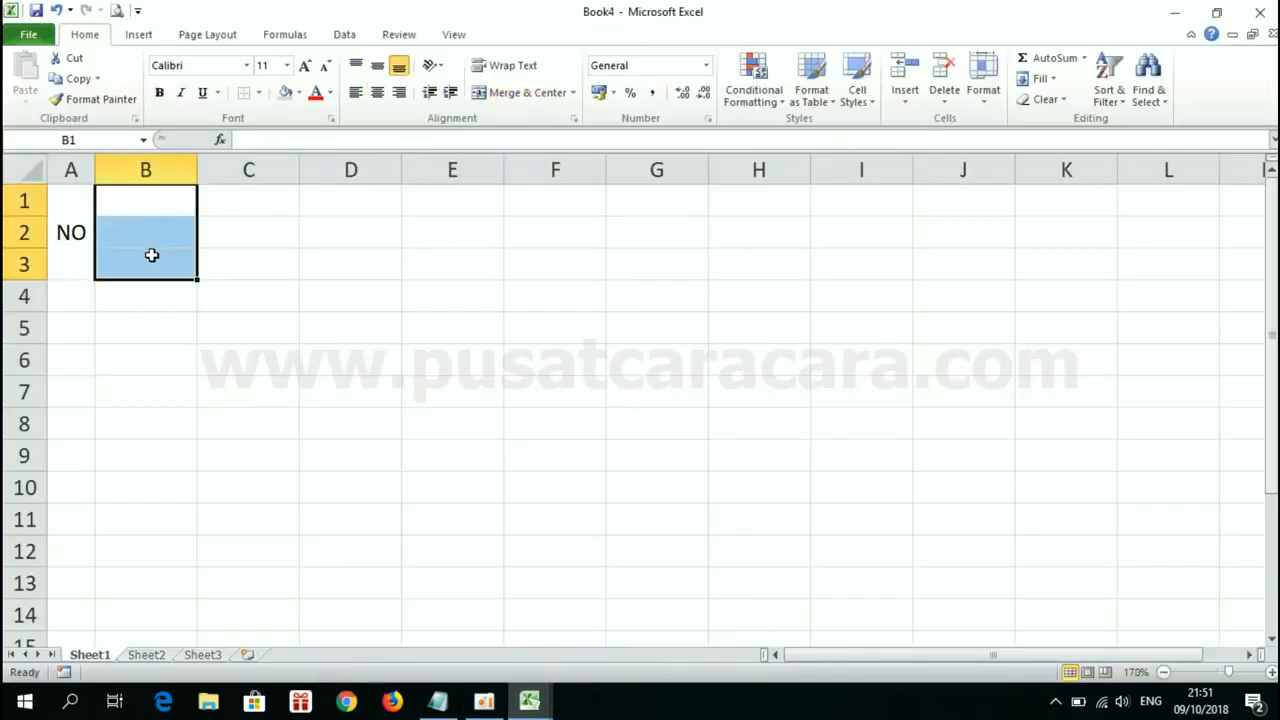
{"action": "left_click", "coordinate": [524, 93]}
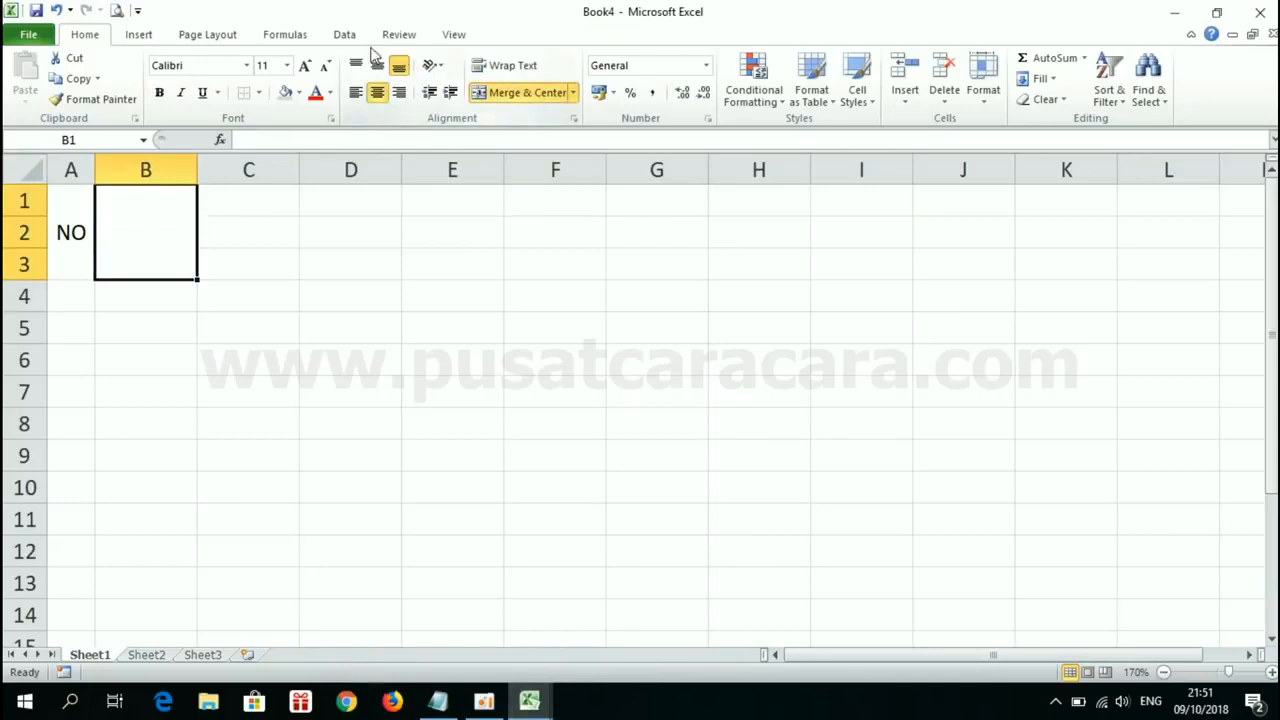
{"action": "left_click", "coordinate": [377, 68]}
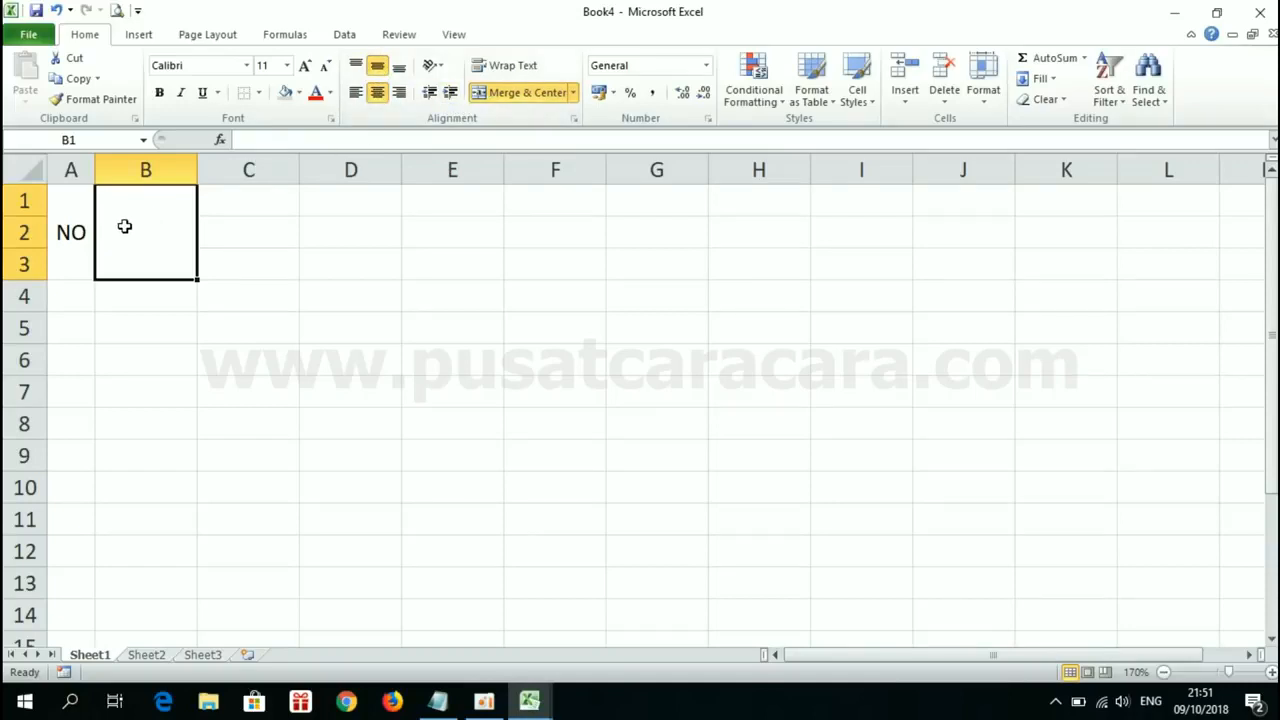
{"action": "type", "text": "NAMA"}
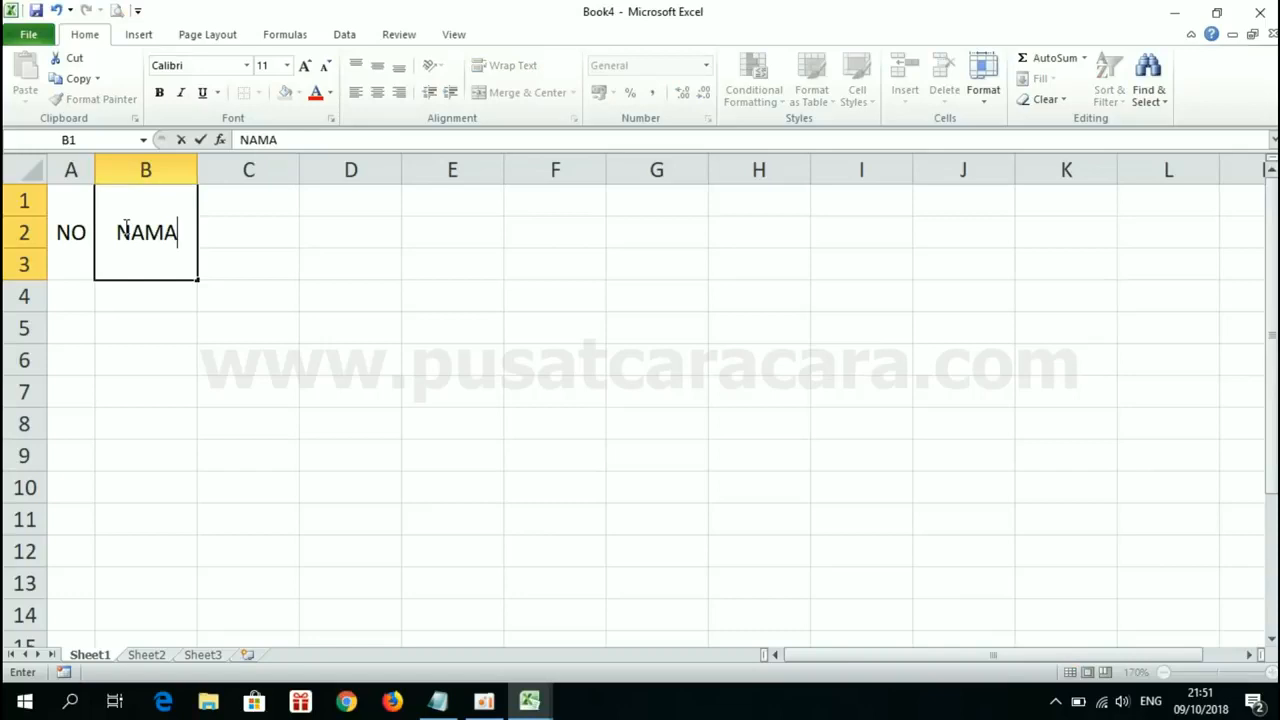
{"action": "key", "text": "Return"}
{"action": "left_click", "coordinate": [266, 372]}
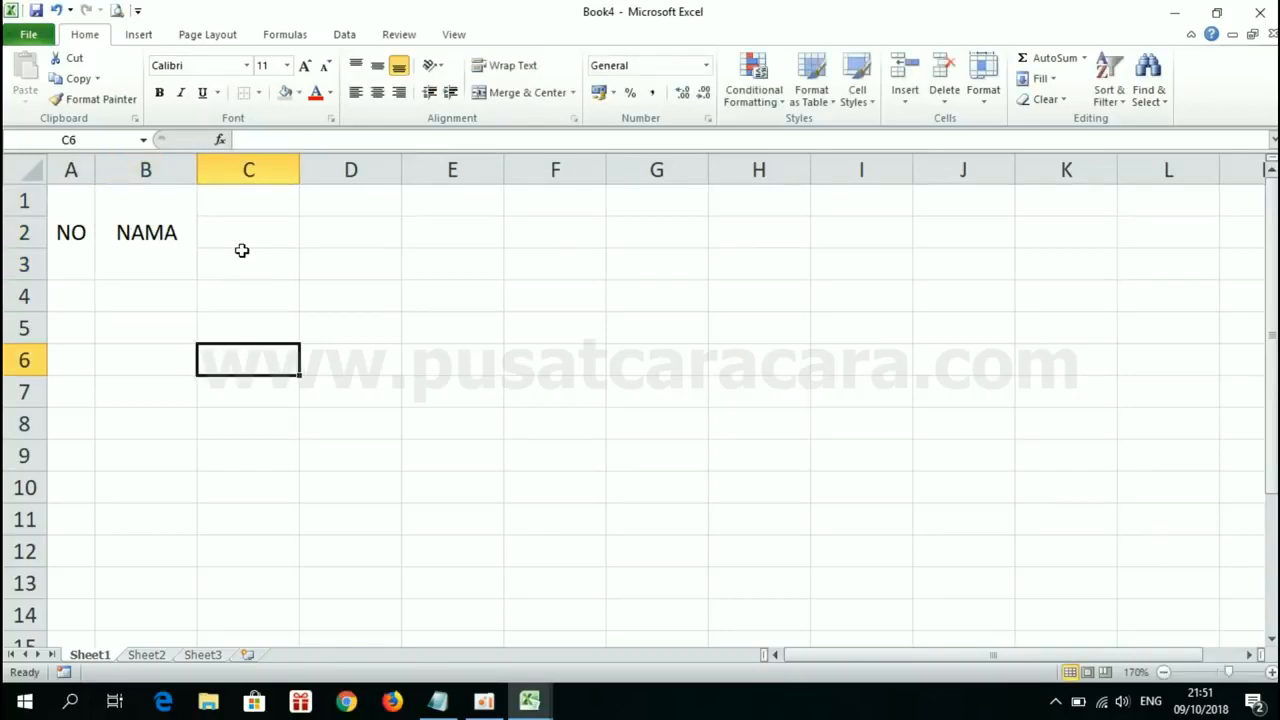
Step: Undo the NAMA entry, the Middle Align and the merge of cells B1:B3
{"action": "key", "text": "ctrl+z"}
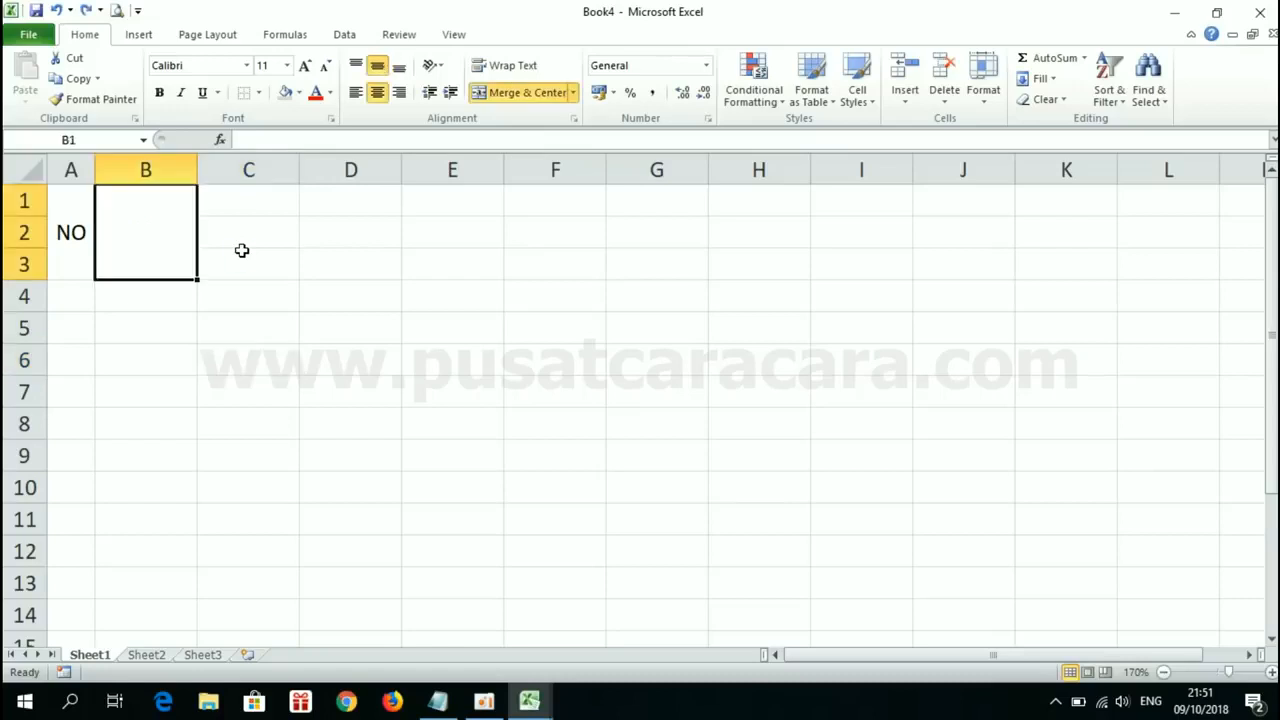
{"action": "key", "text": "ctrl+z"}
{"action": "key", "text": "ctrl+z"}
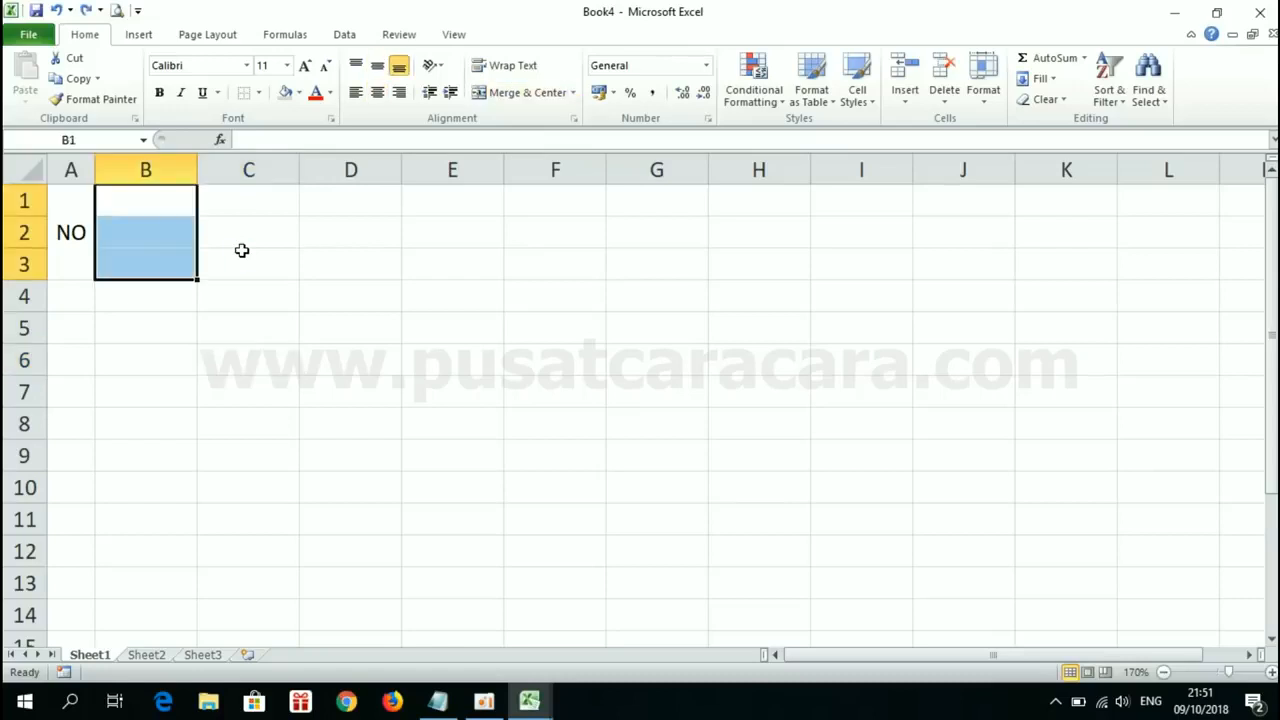
{"action": "left_click", "coordinate": [241, 250]}
Step: Switch to Book1 and compare the formatting of its NO, NAMA and L/P header cells again
{"action": "mouse_move", "coordinate": [529, 701]}
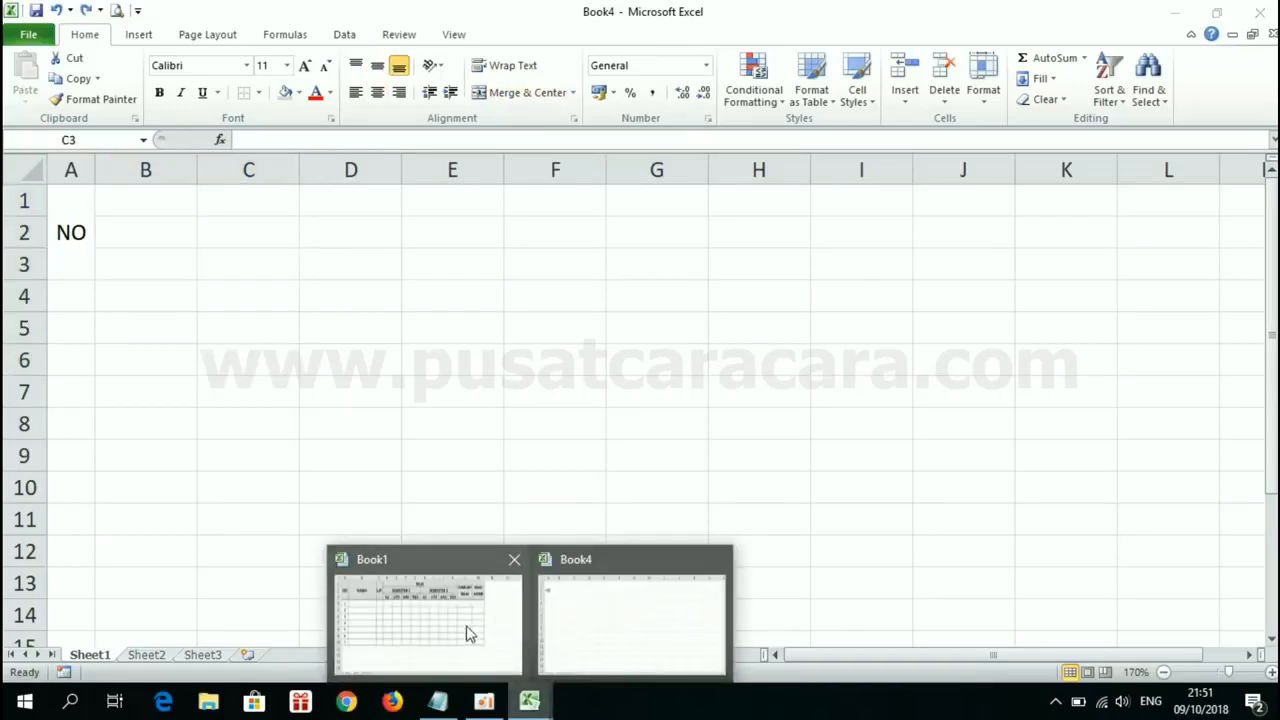
{"action": "left_click", "coordinate": [455, 620]}
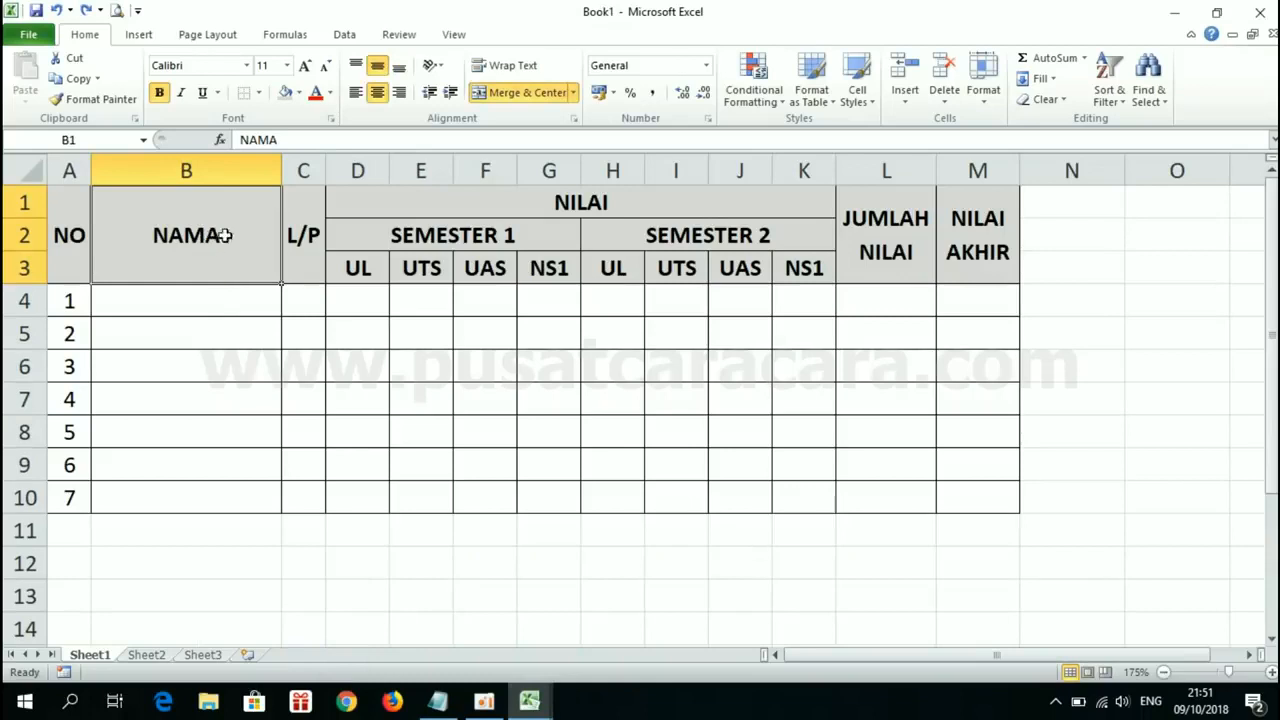
{"action": "left_click", "coordinate": [296, 238]}
{"action": "left_click", "coordinate": [65, 223]}
{"action": "left_click", "coordinate": [144, 232]}
{"action": "left_click", "coordinate": [62, 228]}
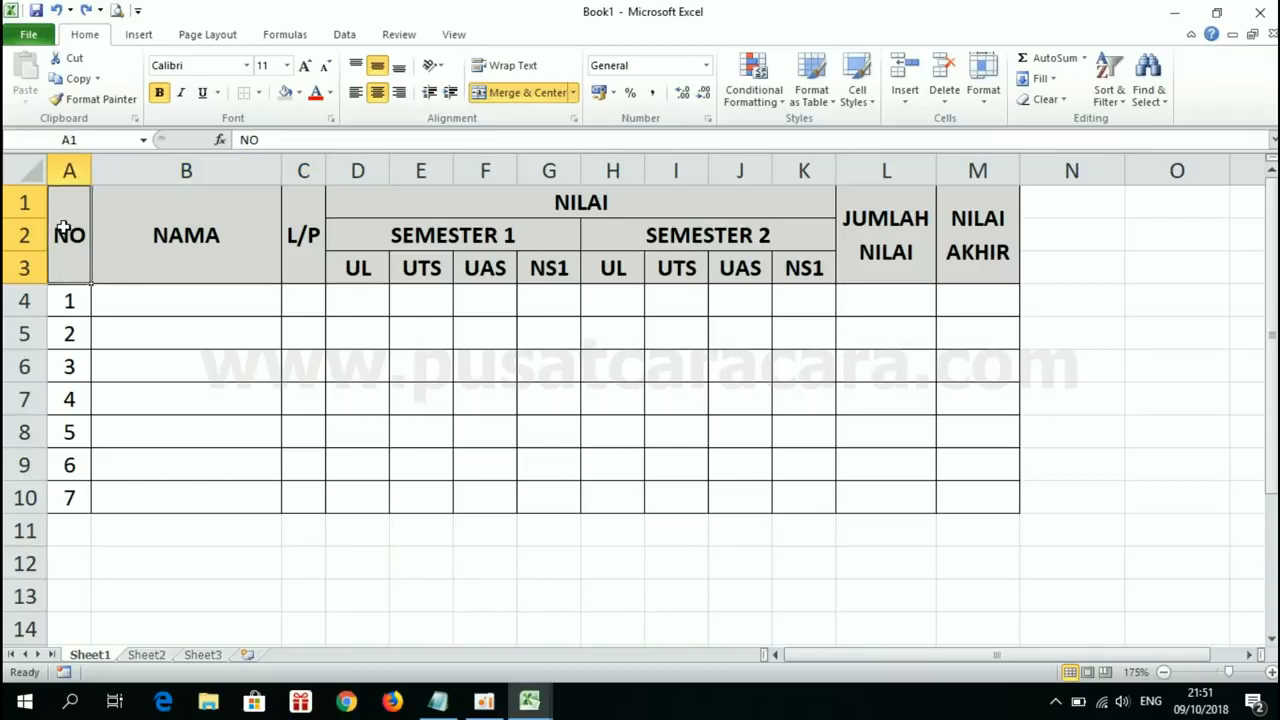
Step: Check the NAMA and L/P headers in Book1, and switch to Book4 to review the matching ranges B1:B3 and C1:C3
{"action": "left_click", "coordinate": [188, 224]}
{"action": "left_click_drag", "start_coordinate": [307, 233], "coordinate": [509, 551]}
{"action": "left_click", "coordinate": [509, 555]}
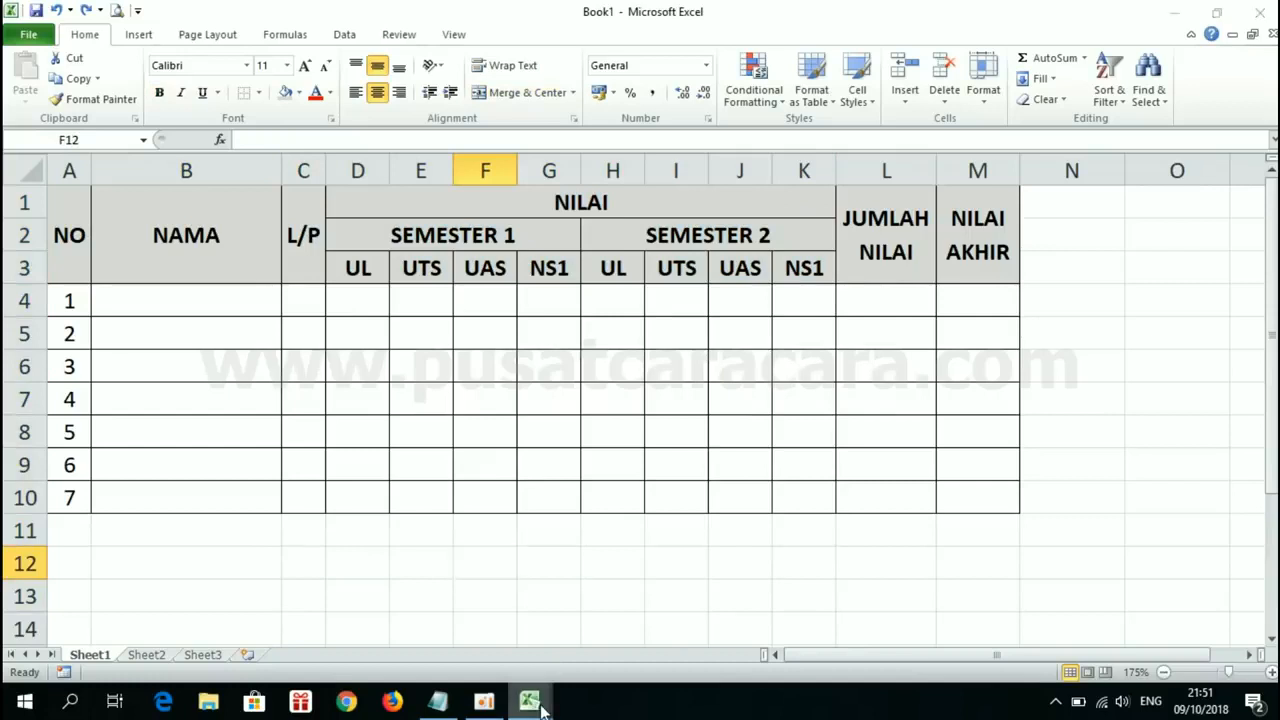
{"action": "mouse_move", "coordinate": [530, 700]}
{"action": "left_click", "coordinate": [626, 614]}
{"action": "left_click", "coordinate": [275, 331]}
{"action": "left_click_drag", "start_coordinate": [160, 203], "coordinate": [160, 246]}
{"action": "left_click_drag", "start_coordinate": [256, 187], "coordinate": [260, 253]}
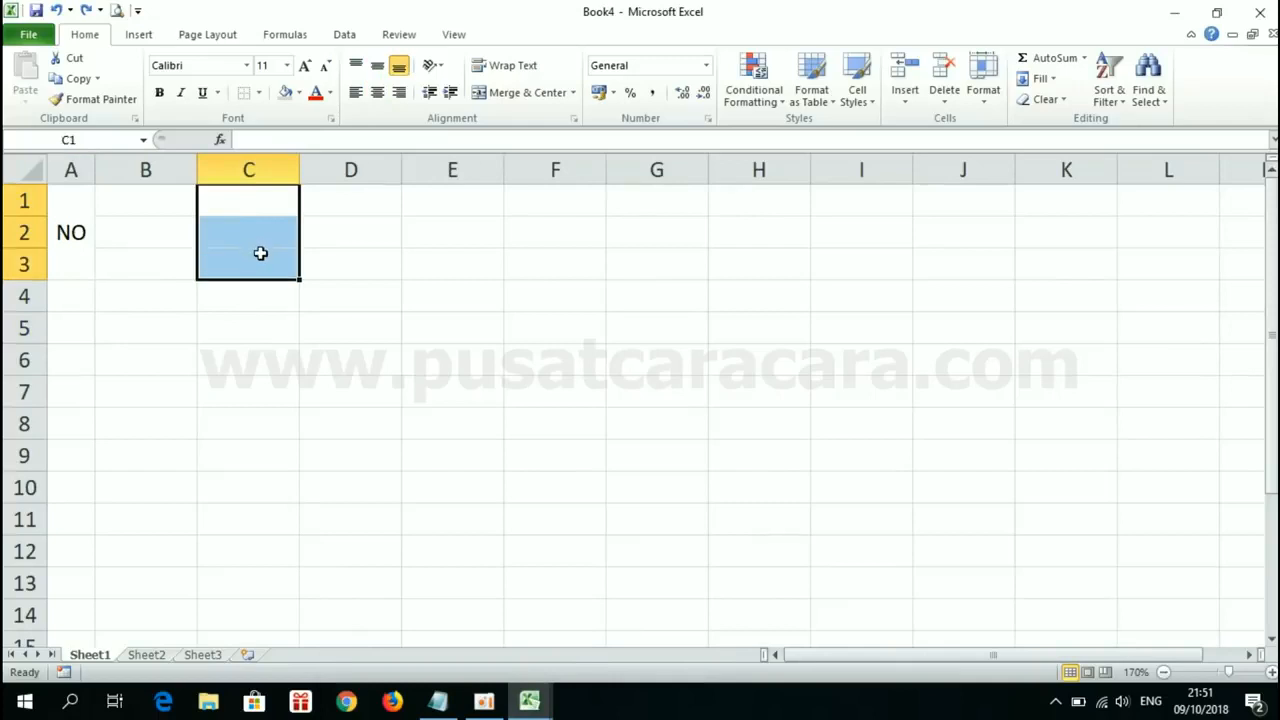
{"action": "left_click", "coordinate": [263, 291]}
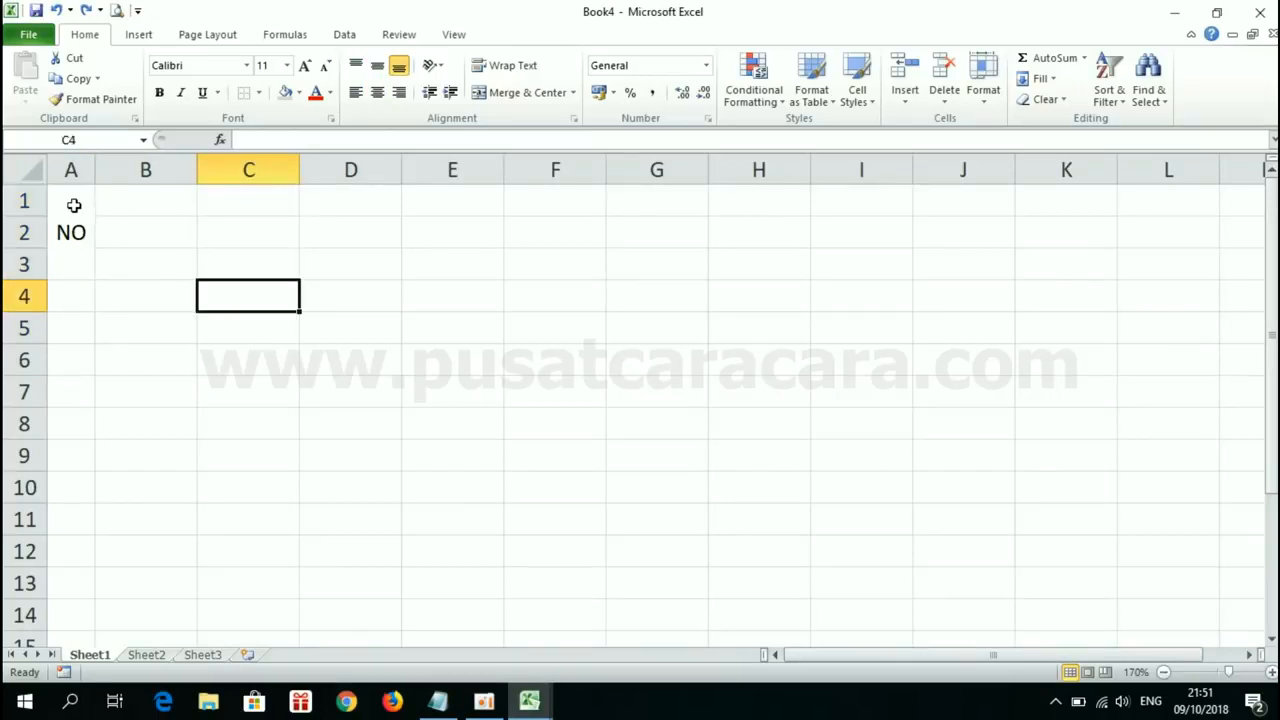
Step: Copy the NO header's merged, centered format onto cell B1 with Format Painter
{"action": "left_click", "coordinate": [157, 202]}
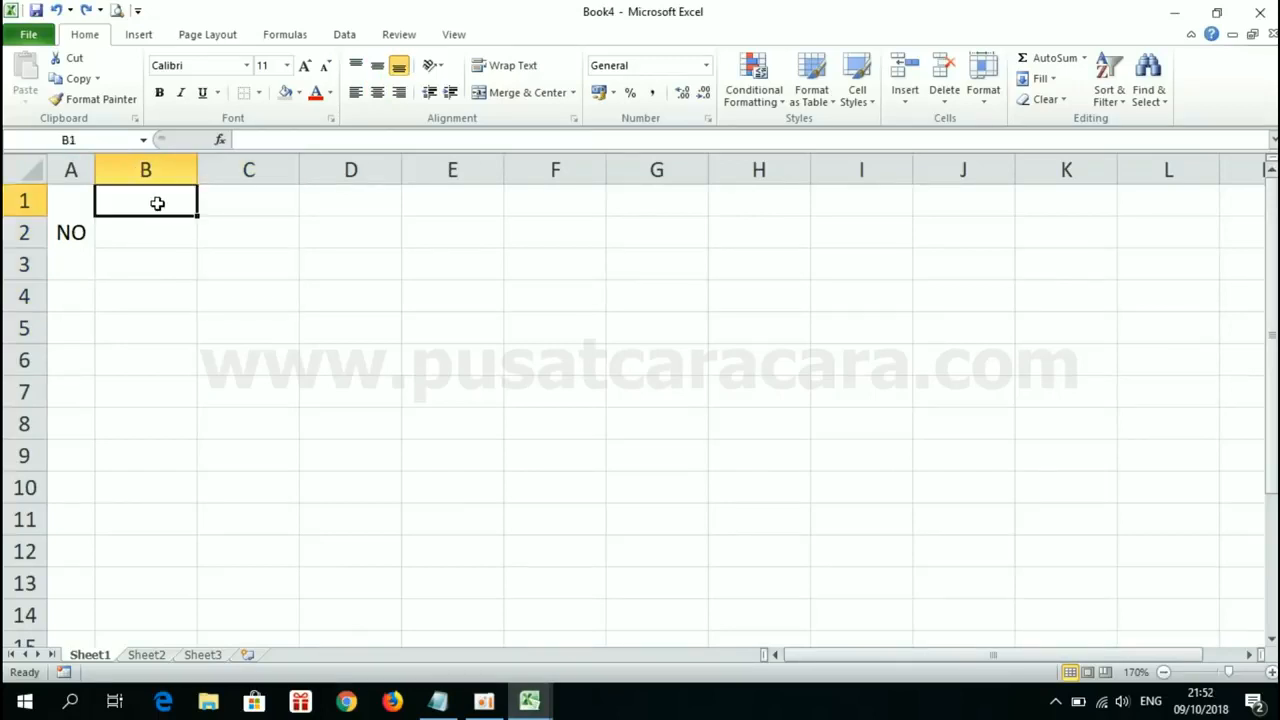
{"action": "left_click", "coordinate": [74, 211]}
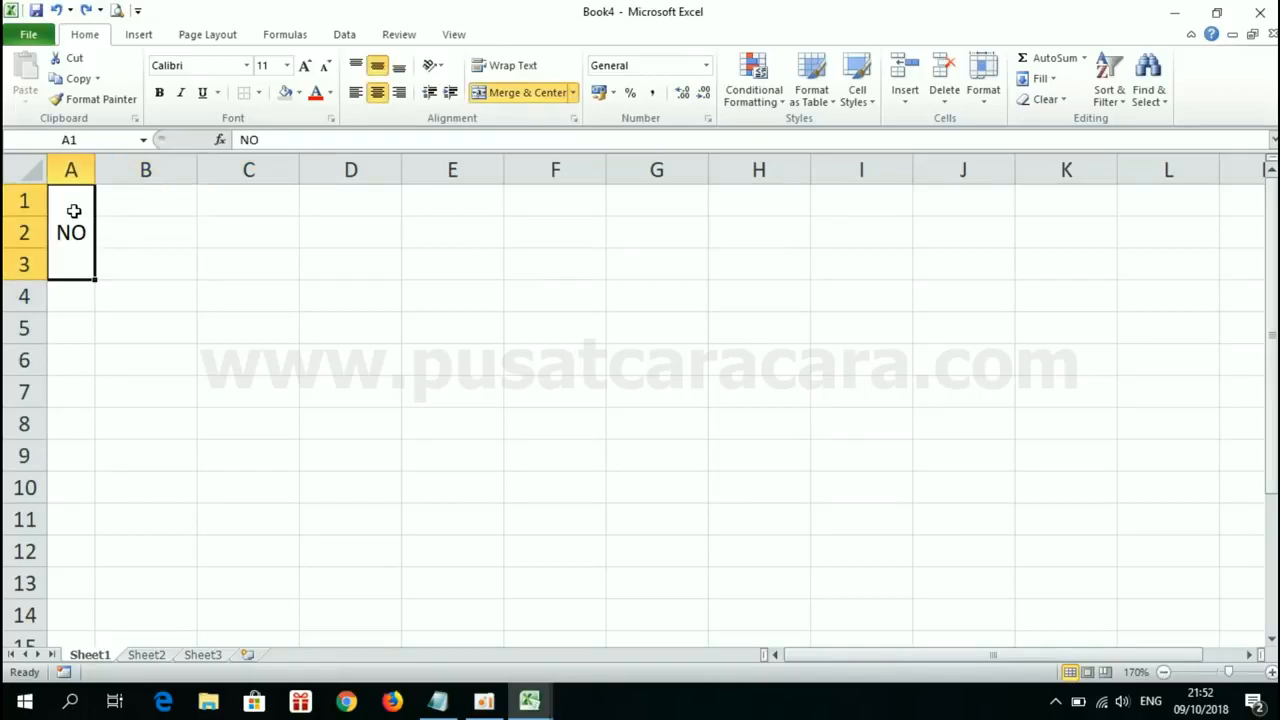
{"action": "left_click", "coordinate": [102, 105]}
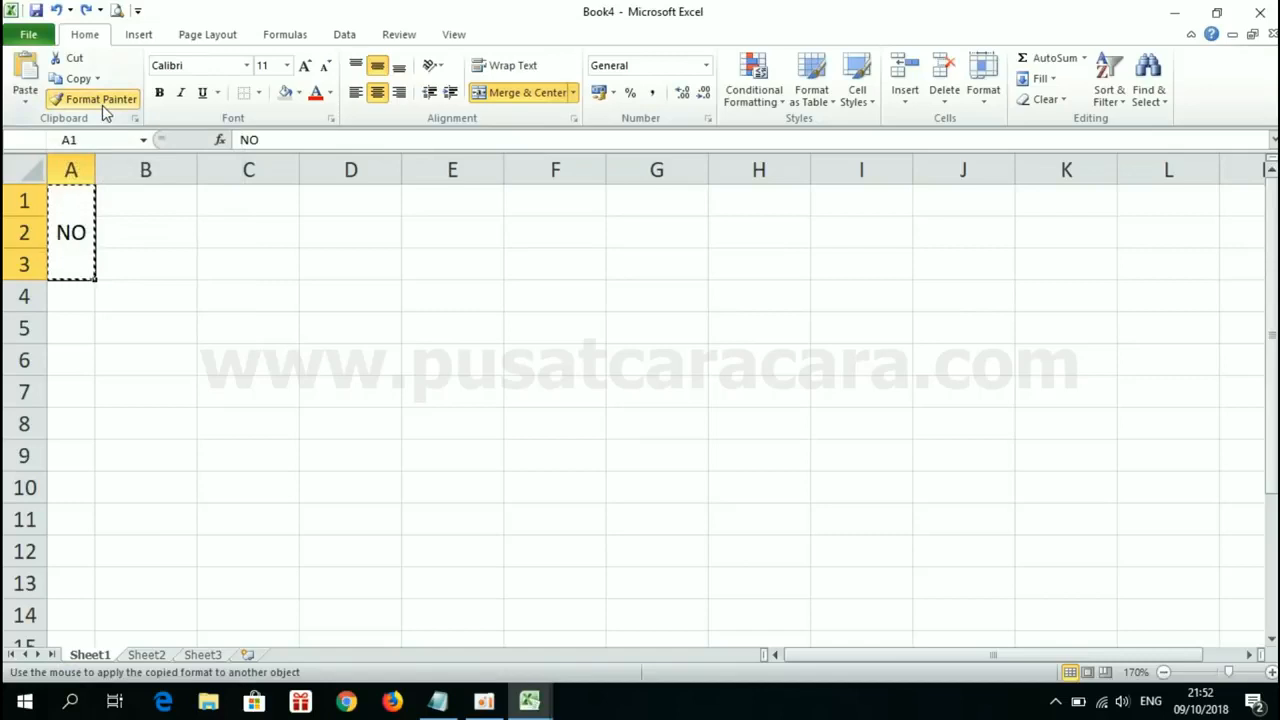
{"action": "left_click", "coordinate": [138, 198]}
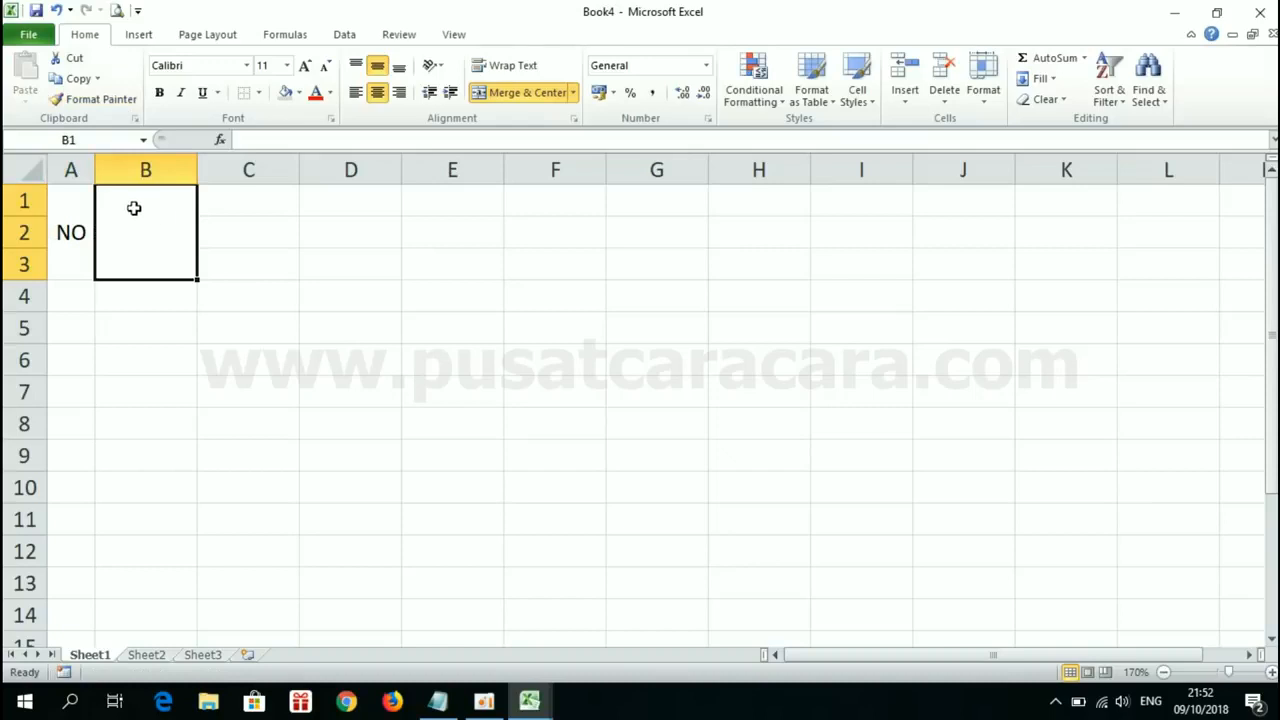
Step: Compare the merge and alignment settings of the NO header, the merged column B cell and cell C1
{"action": "left_click", "coordinate": [68, 203]}
{"action": "left_click", "coordinate": [138, 208]}
{"action": "left_click", "coordinate": [65, 198]}
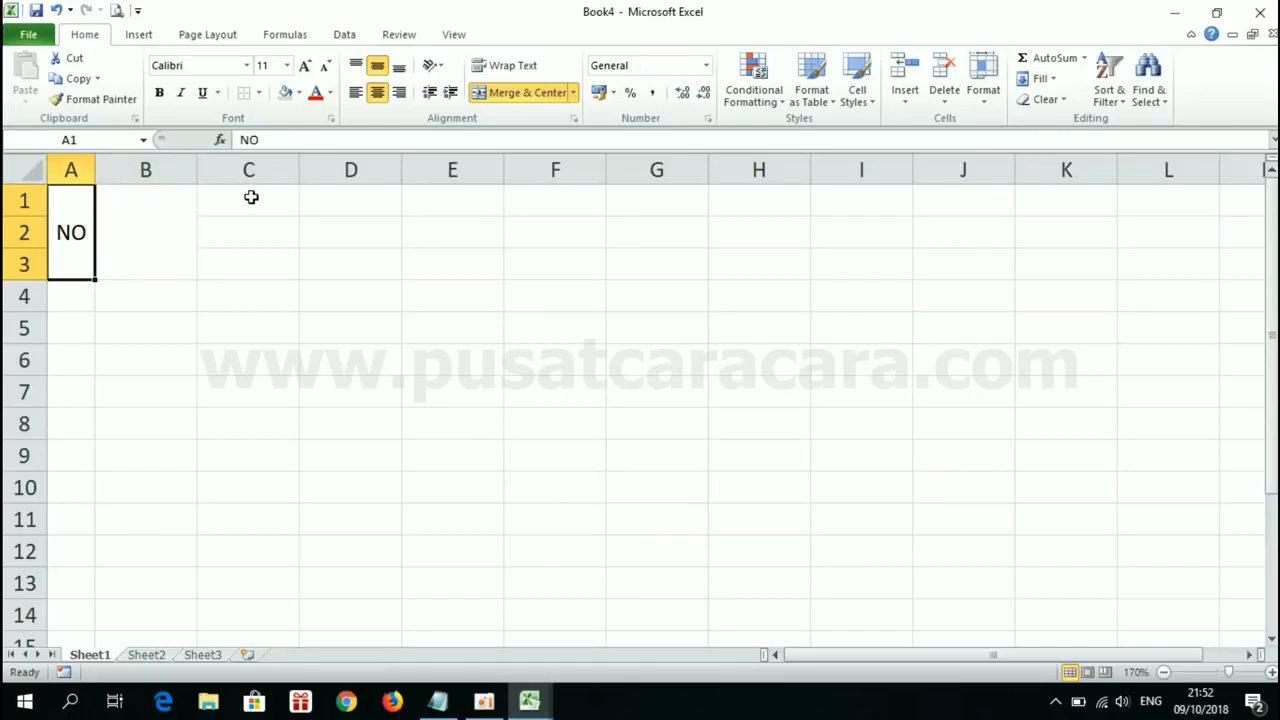
{"action": "left_click", "coordinate": [251, 197]}
{"action": "left_click", "coordinate": [129, 200]}
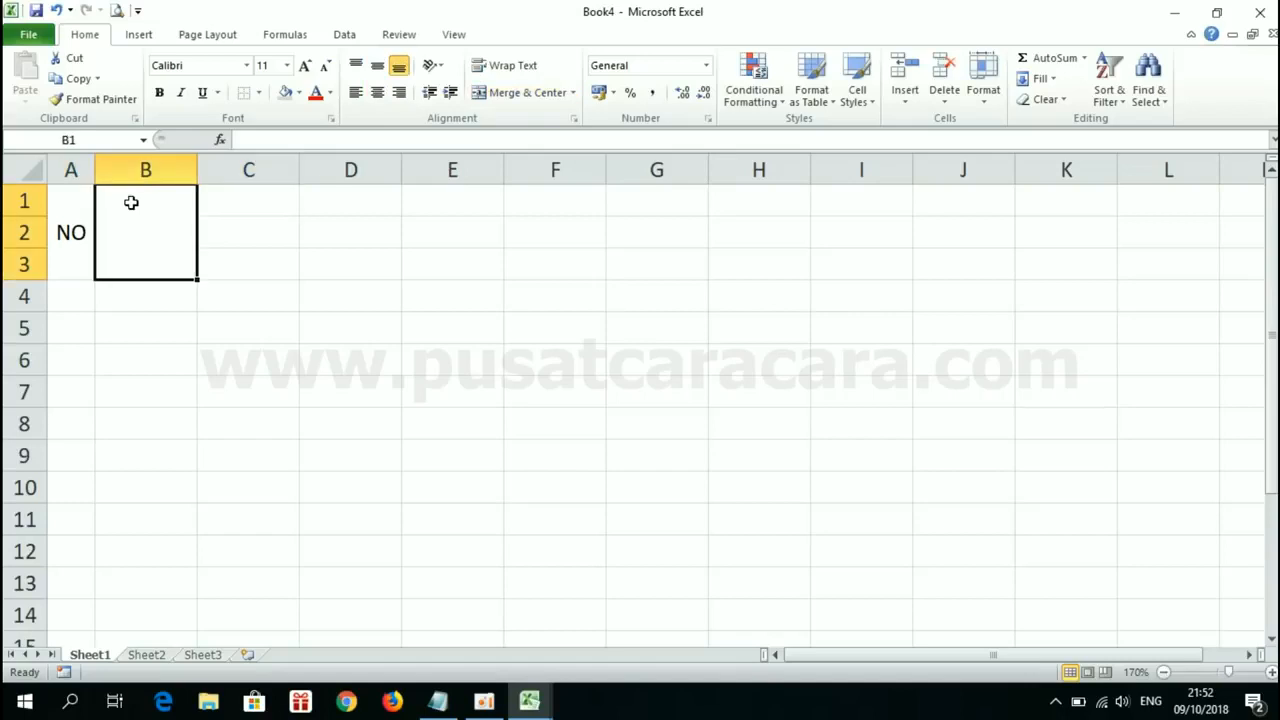
{"action": "left_click", "coordinate": [75, 196]}
{"action": "left_click", "coordinate": [162, 208]}
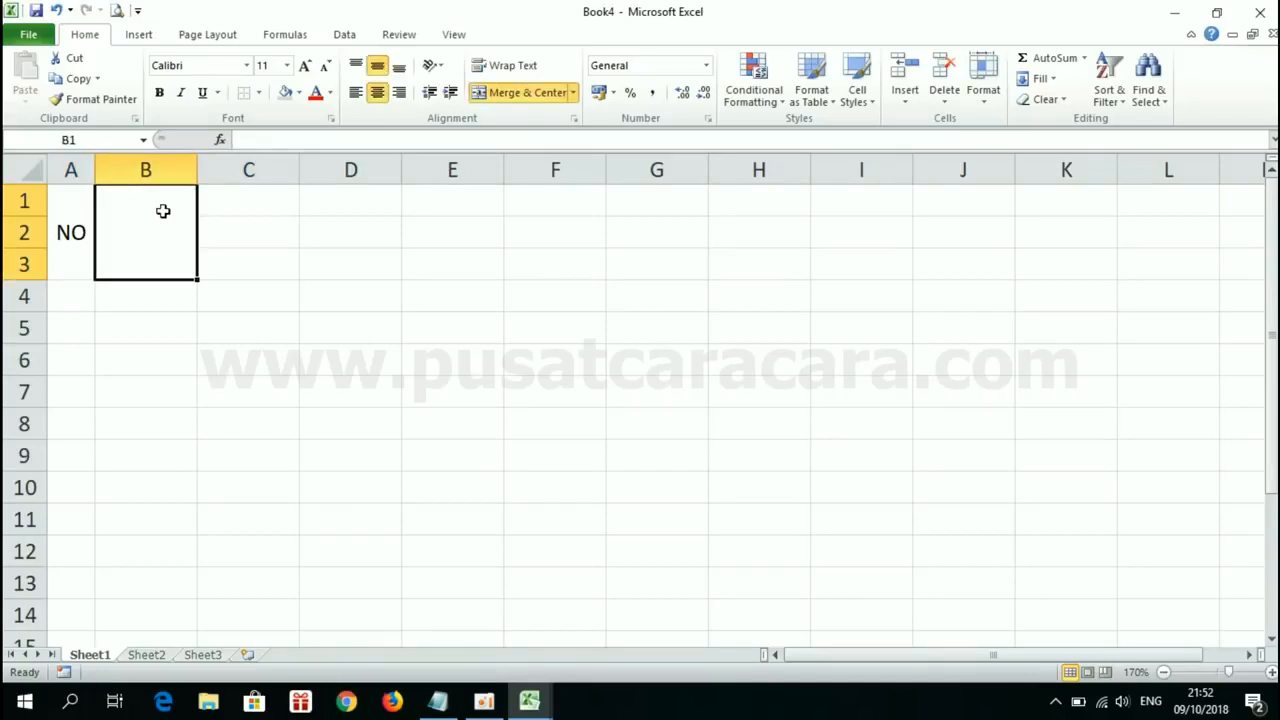
{"action": "left_click", "coordinate": [69, 201]}
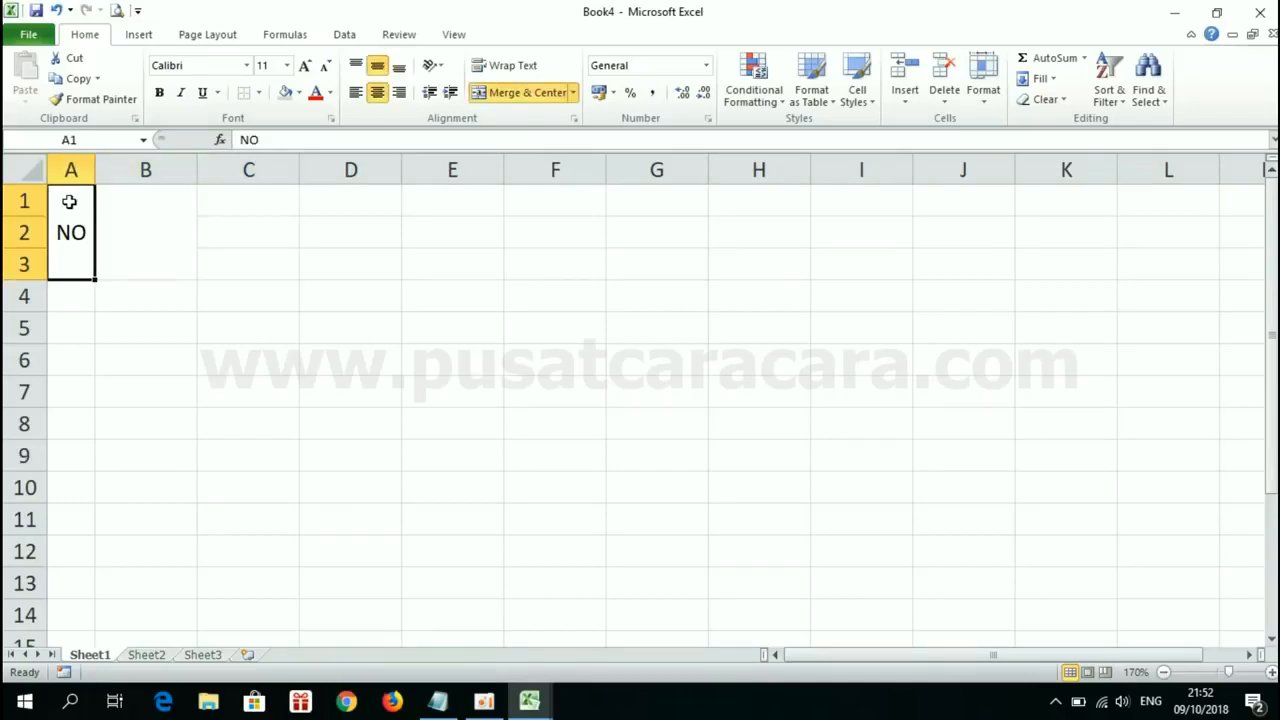
{"action": "left_click", "coordinate": [228, 203]}
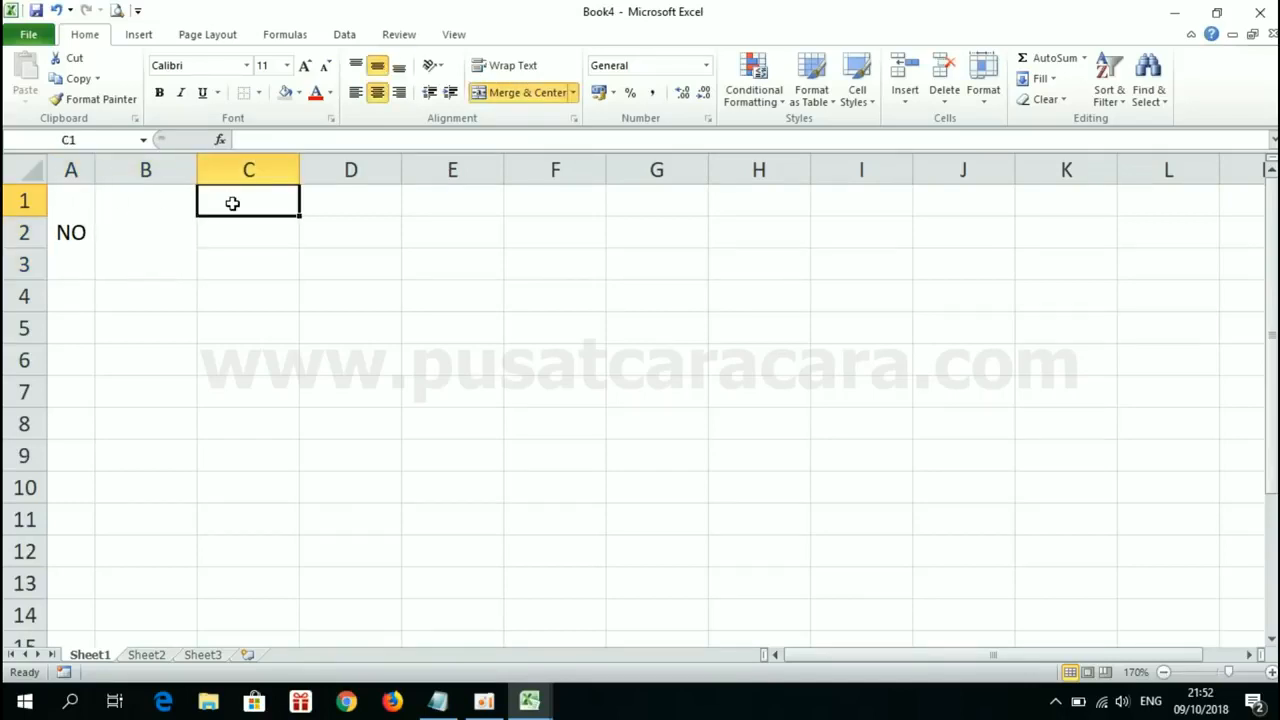
{"action": "left_click", "coordinate": [73, 201]}
{"action": "left_click", "coordinate": [140, 202]}
Step: Copy the NO header's format onto cell C1 with Format Painter
{"action": "left_click", "coordinate": [71, 207]}
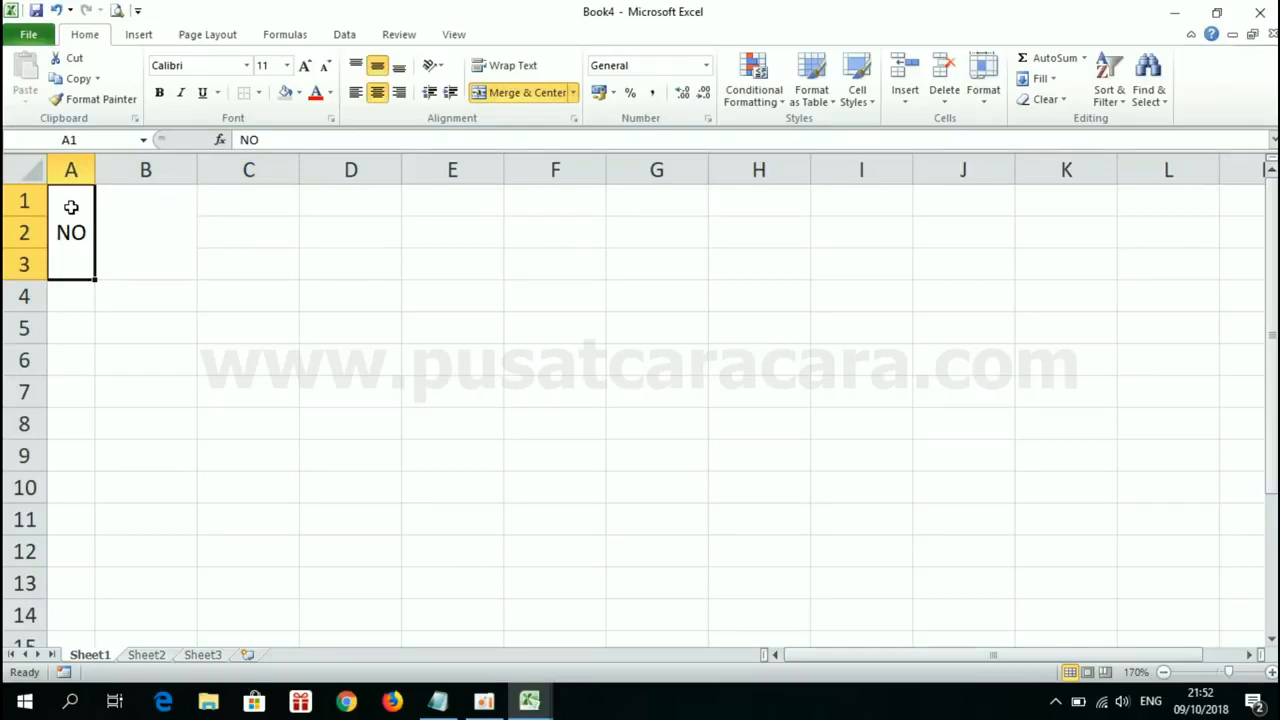
{"action": "left_click", "coordinate": [97, 104]}
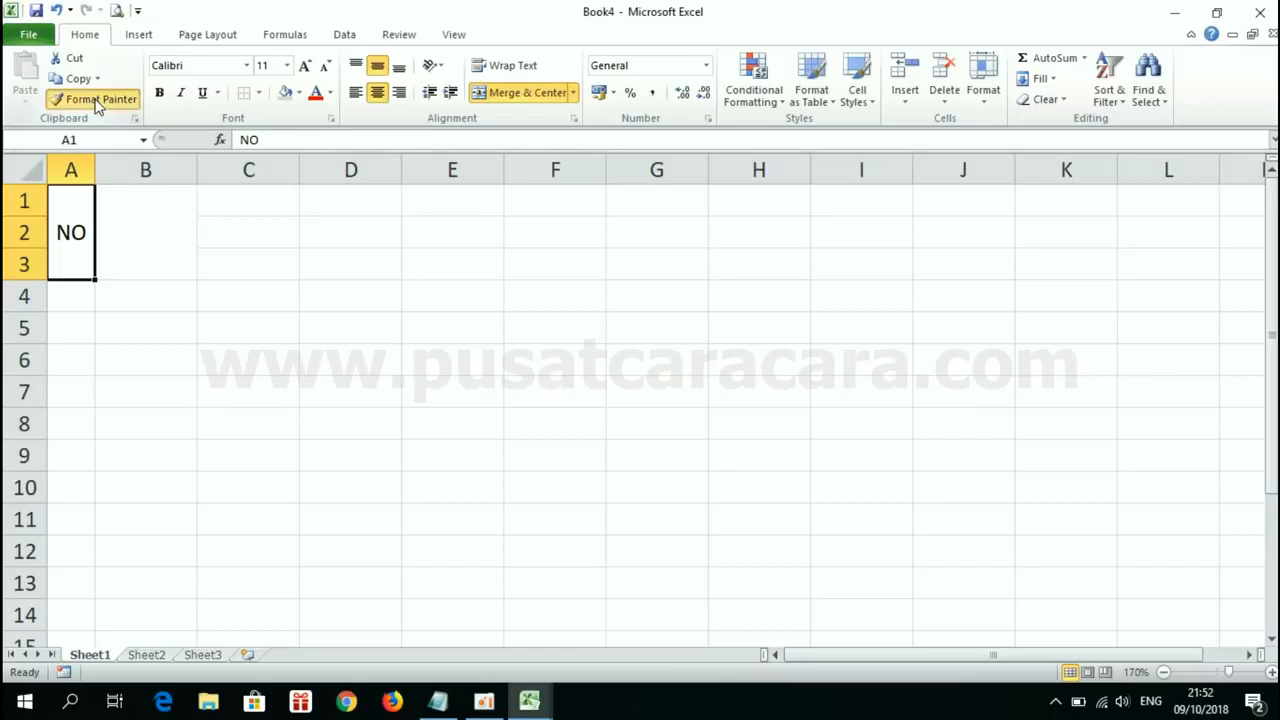
{"action": "left_click", "coordinate": [241, 197]}
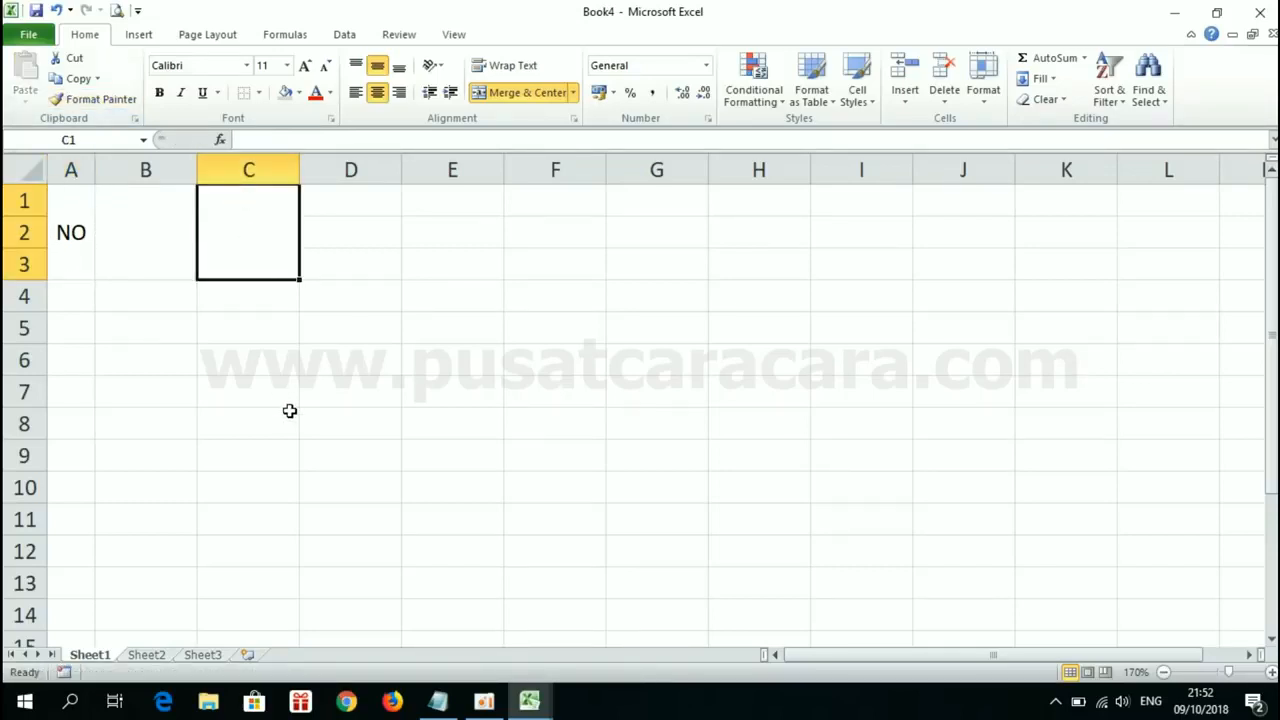
Step: Enter NAMA in merged cell B1 and L/P in merged cell C1
{"action": "left_click", "coordinate": [136, 223]}
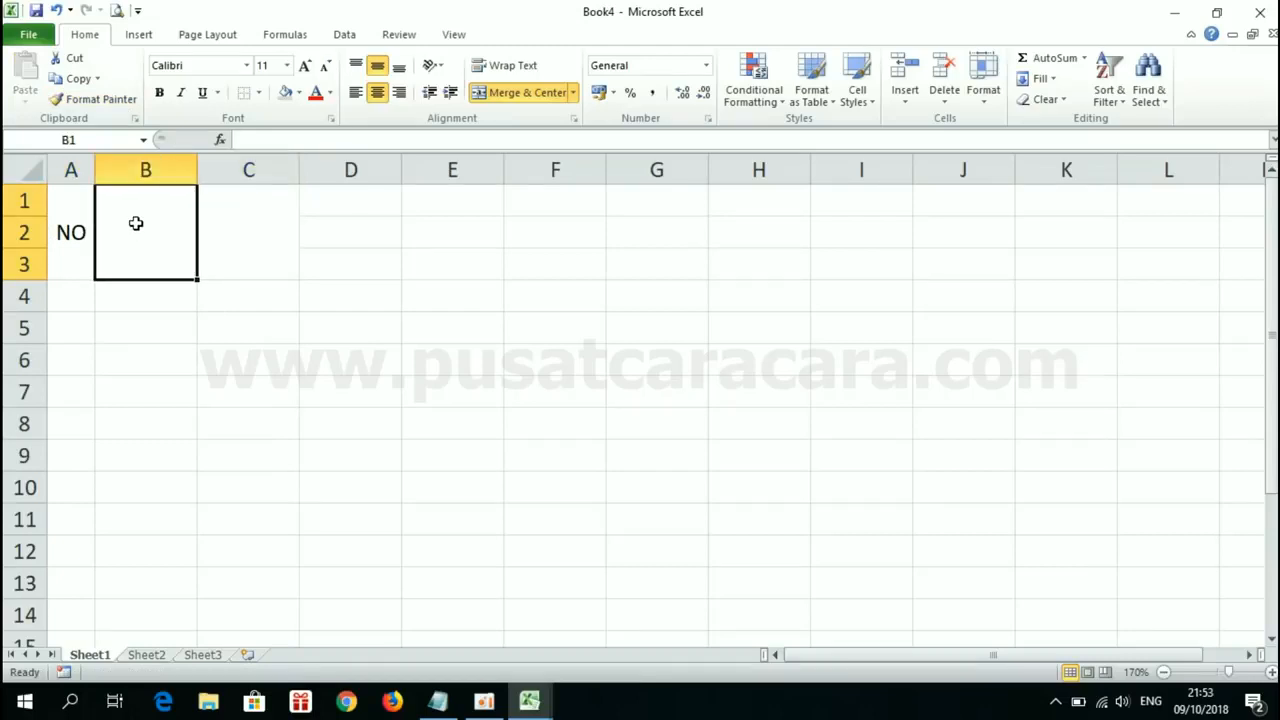
{"action": "type", "text": "NAMA"}
{"action": "key", "text": "Tab"}
{"action": "type", "text": "L/P"}
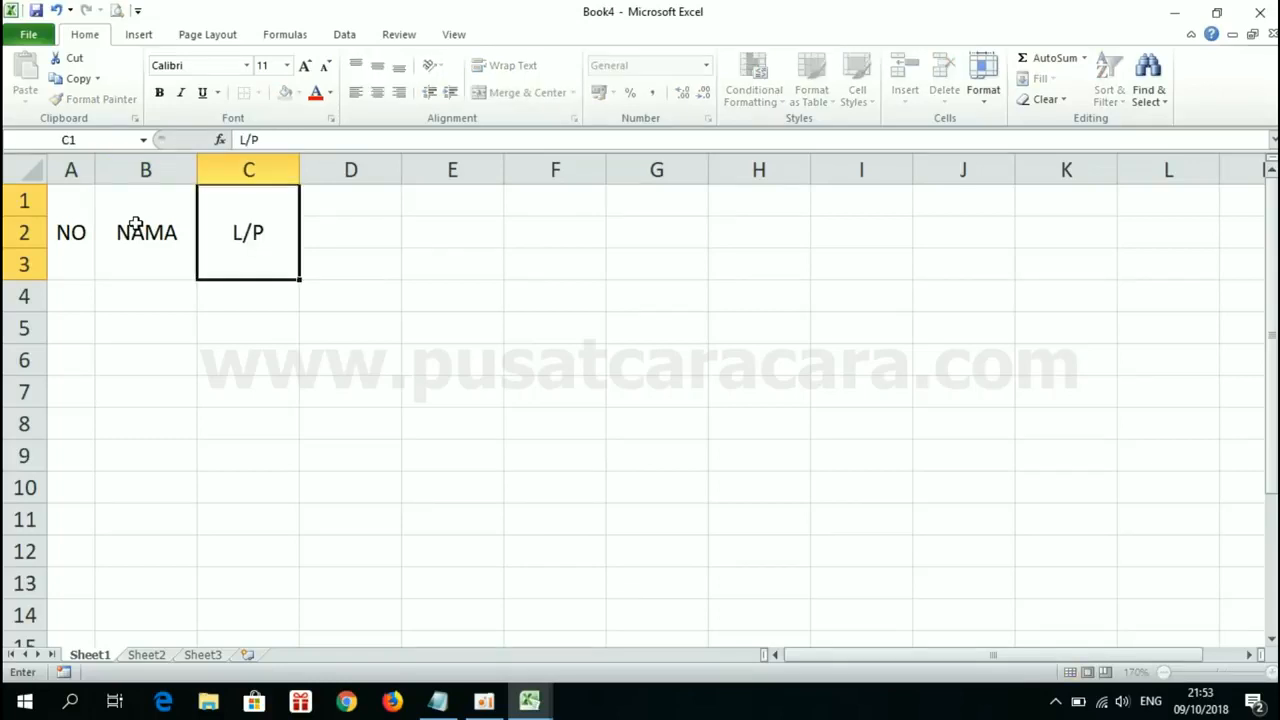
{"action": "key", "text": "Return"}
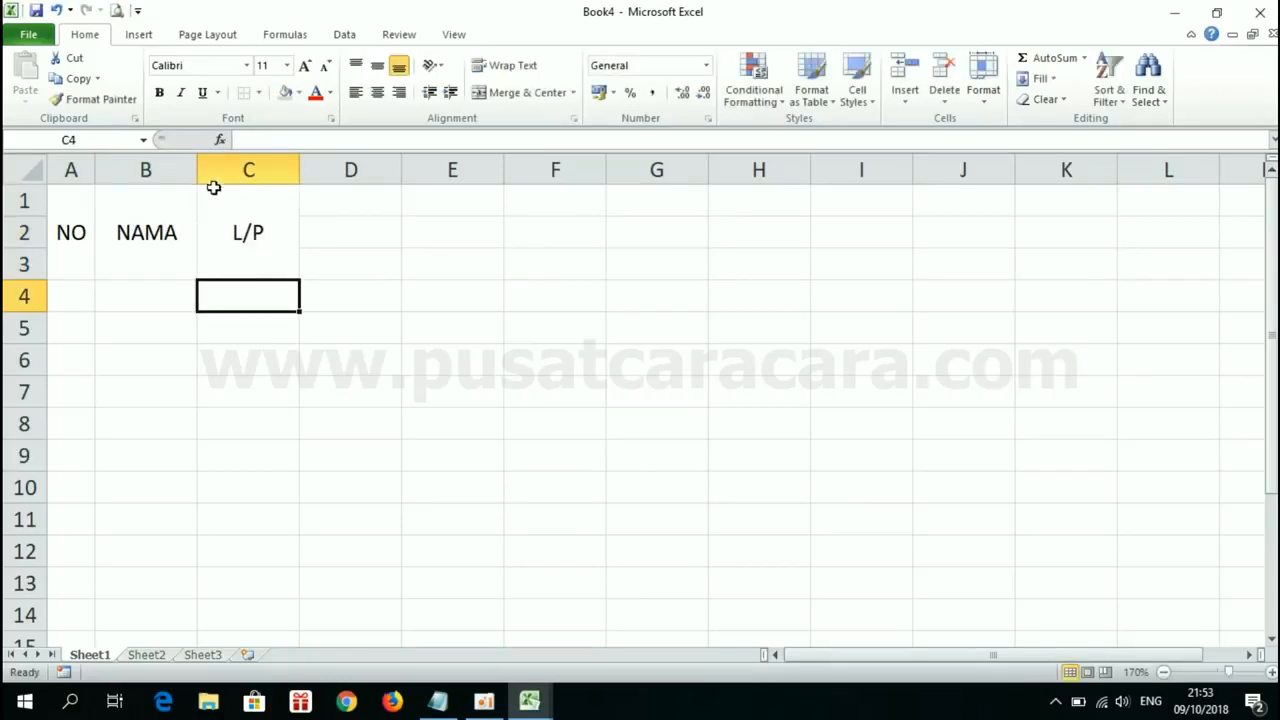
Step: Widen column B to roughly twice its width and autofit column C to the L/P header
{"action": "left_click_drag", "start_coordinate": [197, 170], "coordinate": [310, 168]}
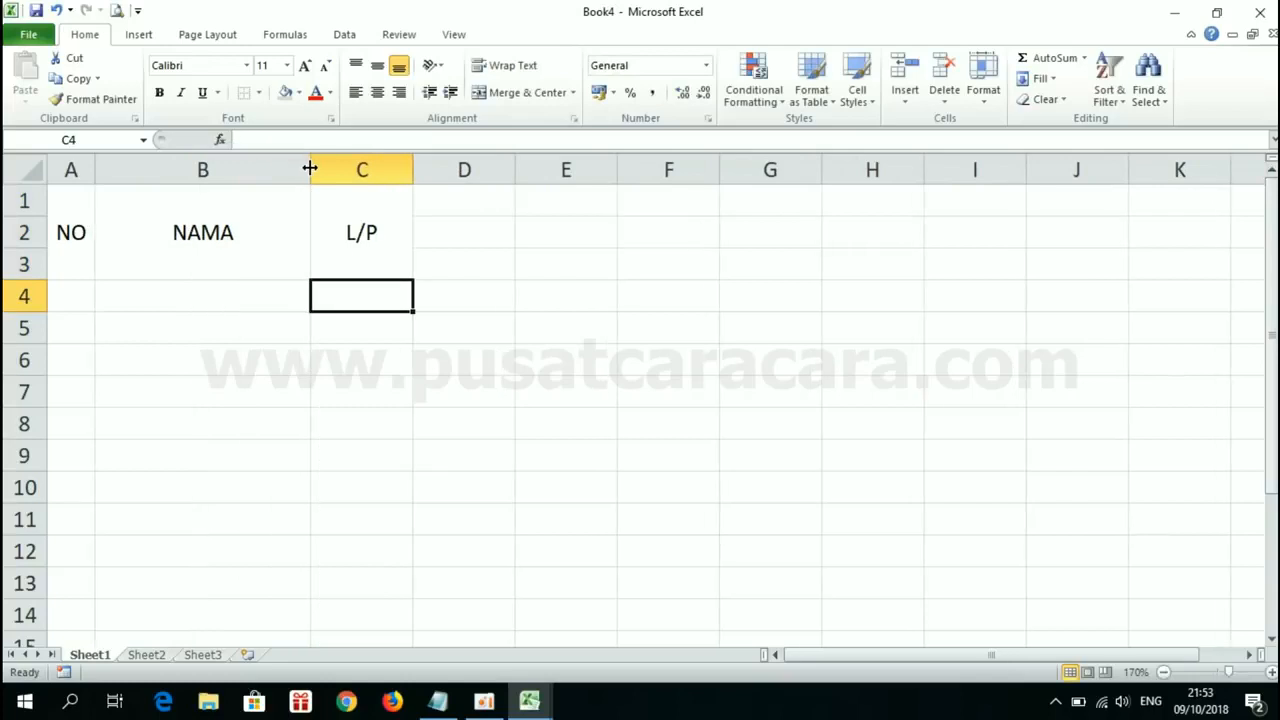
{"action": "mouse_move", "coordinate": [410, 165]}
{"action": "left_mouse_down"}
{"action": "mouse_move", "coordinate": [366, 166]}
{"action": "mouse_move", "coordinate": [404, 166]}
{"action": "left_mouse_up"}
{"action": "left_click", "coordinate": [390, 206]}
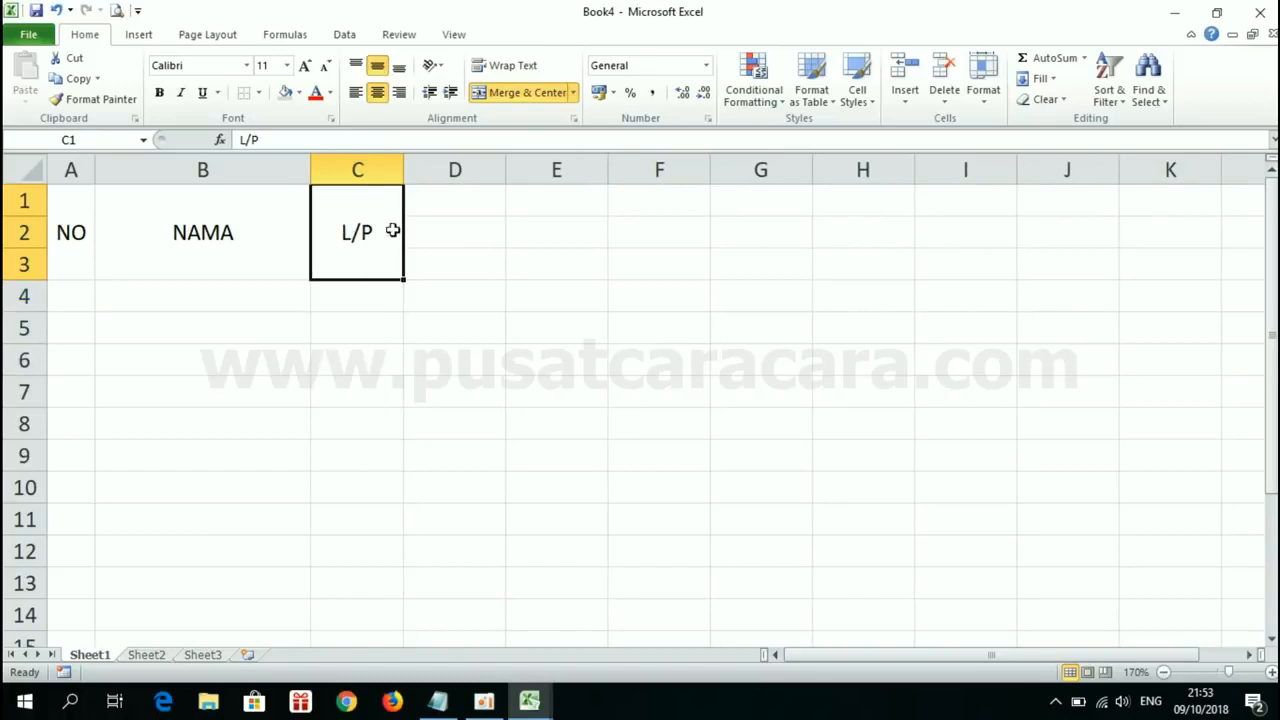
{"action": "double_click", "coordinate": [404, 166]}
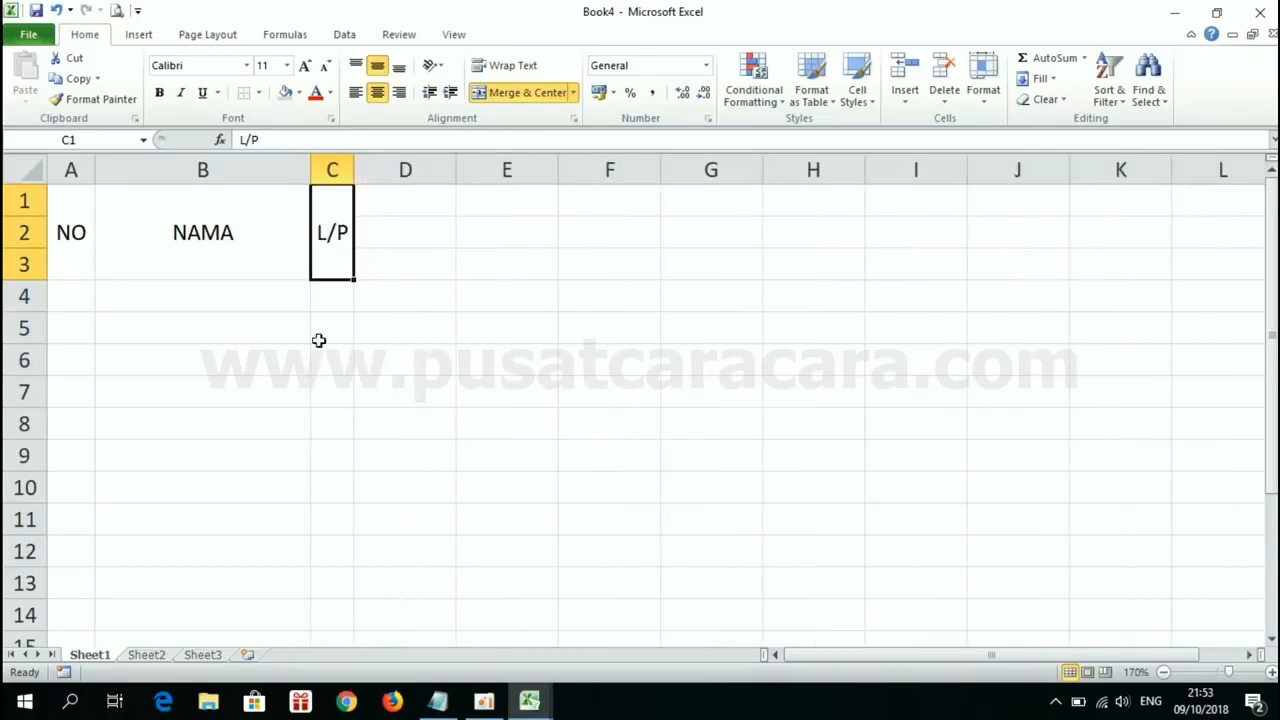
Step: Using Book1's NILAI header as reference, merge and center D1:K1 in Book4, apply Middle Align and enter NILAI
{"action": "left_click", "coordinate": [245, 236]}
{"action": "left_click", "coordinate": [529, 700]}
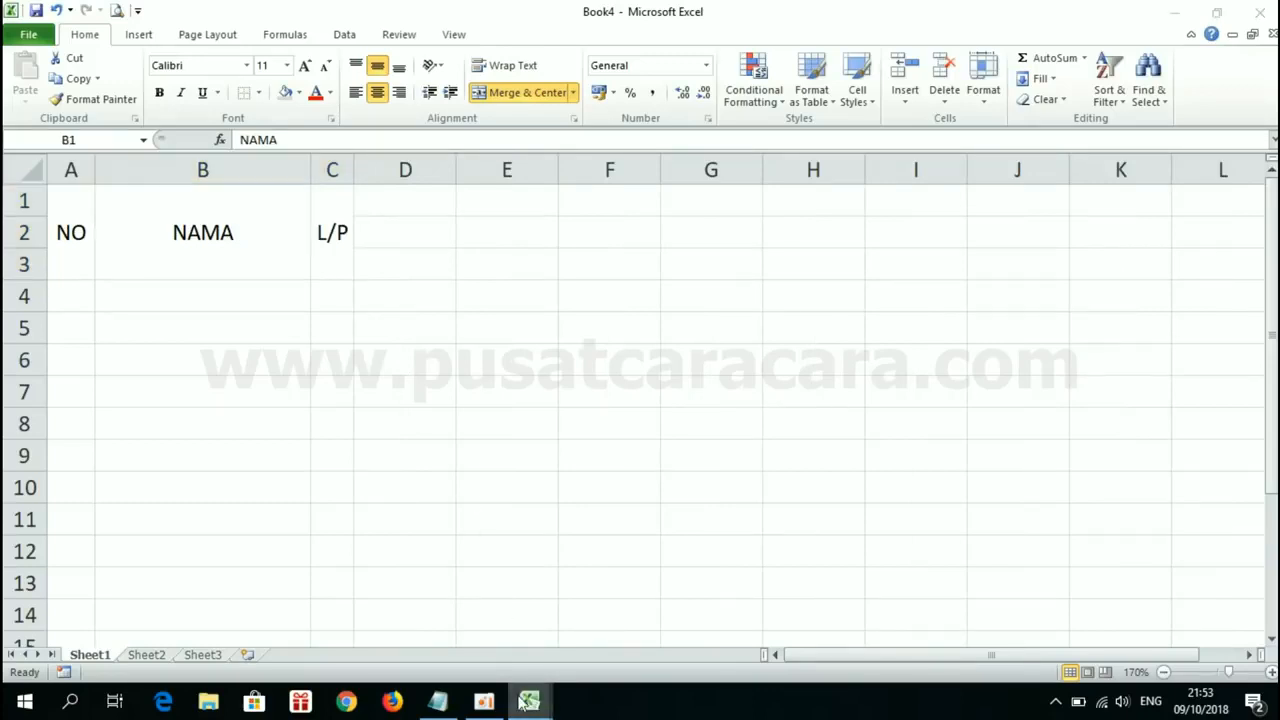
{"action": "left_click", "coordinate": [446, 621]}
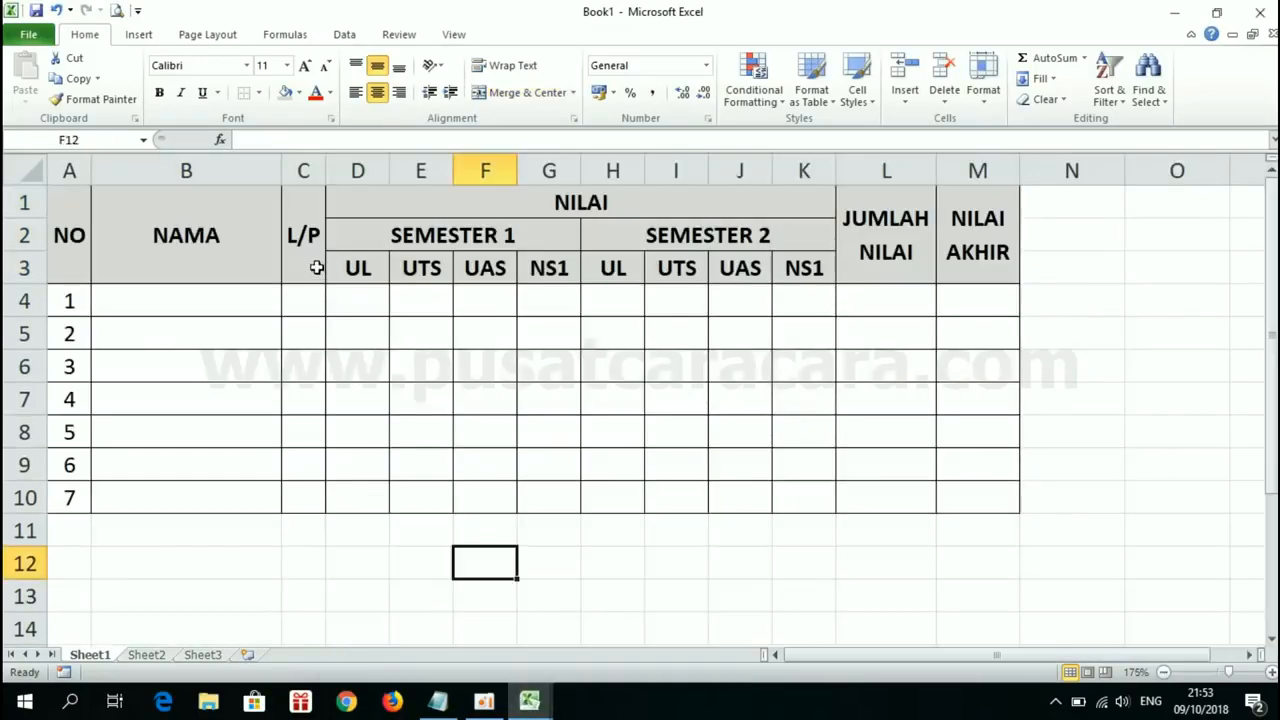
{"action": "left_click", "coordinate": [432, 208]}
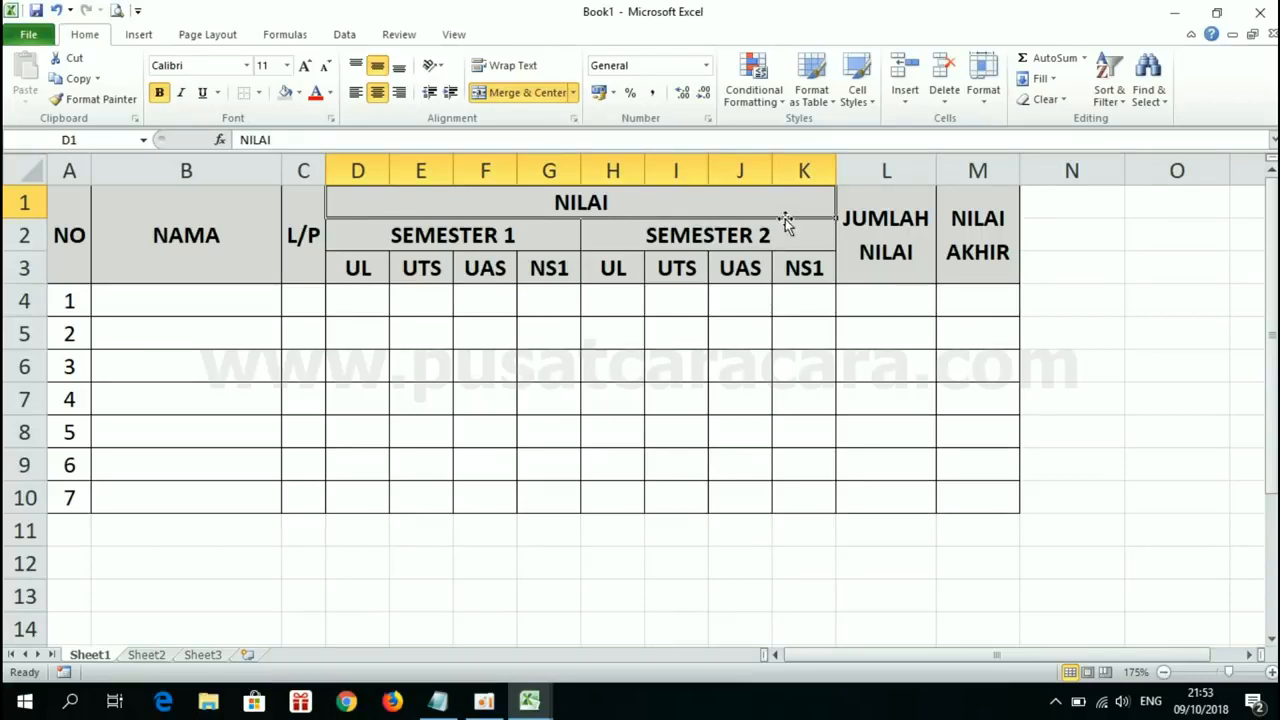
{"action": "mouse_move", "coordinate": [530, 700]}
{"action": "left_click", "coordinate": [594, 640]}
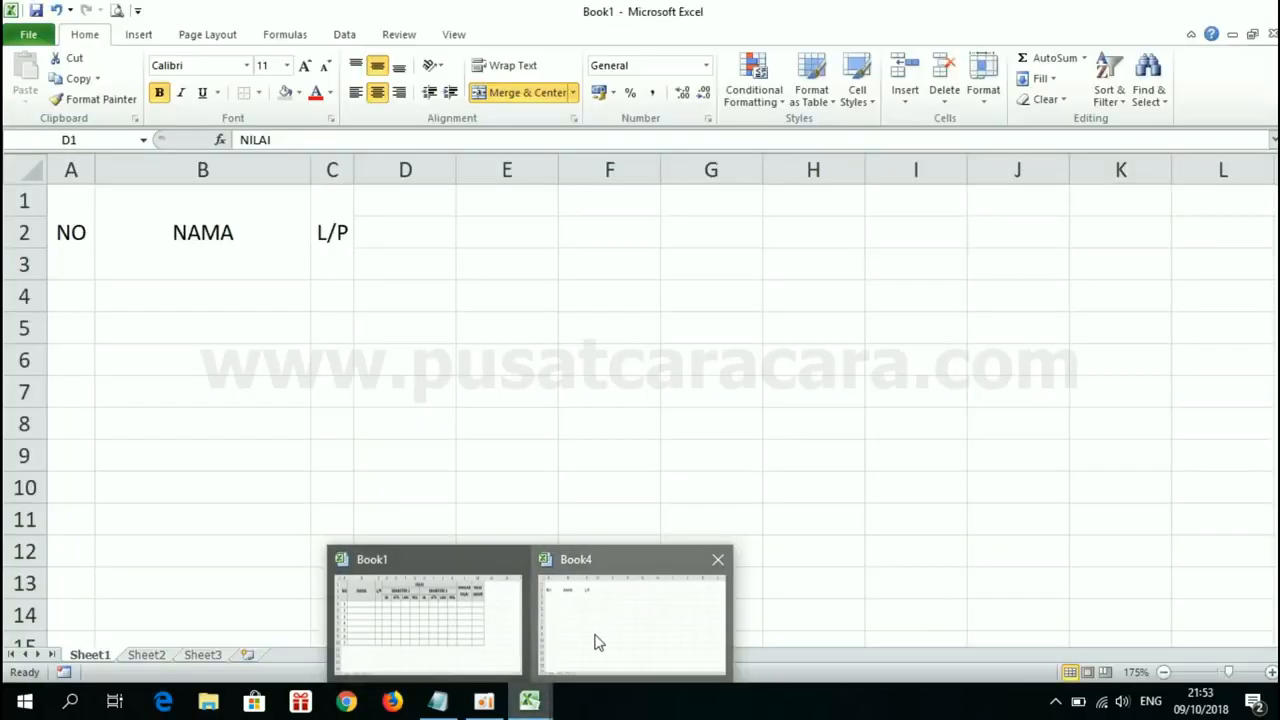
{"action": "left_click", "coordinate": [389, 209]}
{"action": "left_click_drag", "start_coordinate": [389, 209], "coordinate": [1143, 186]}
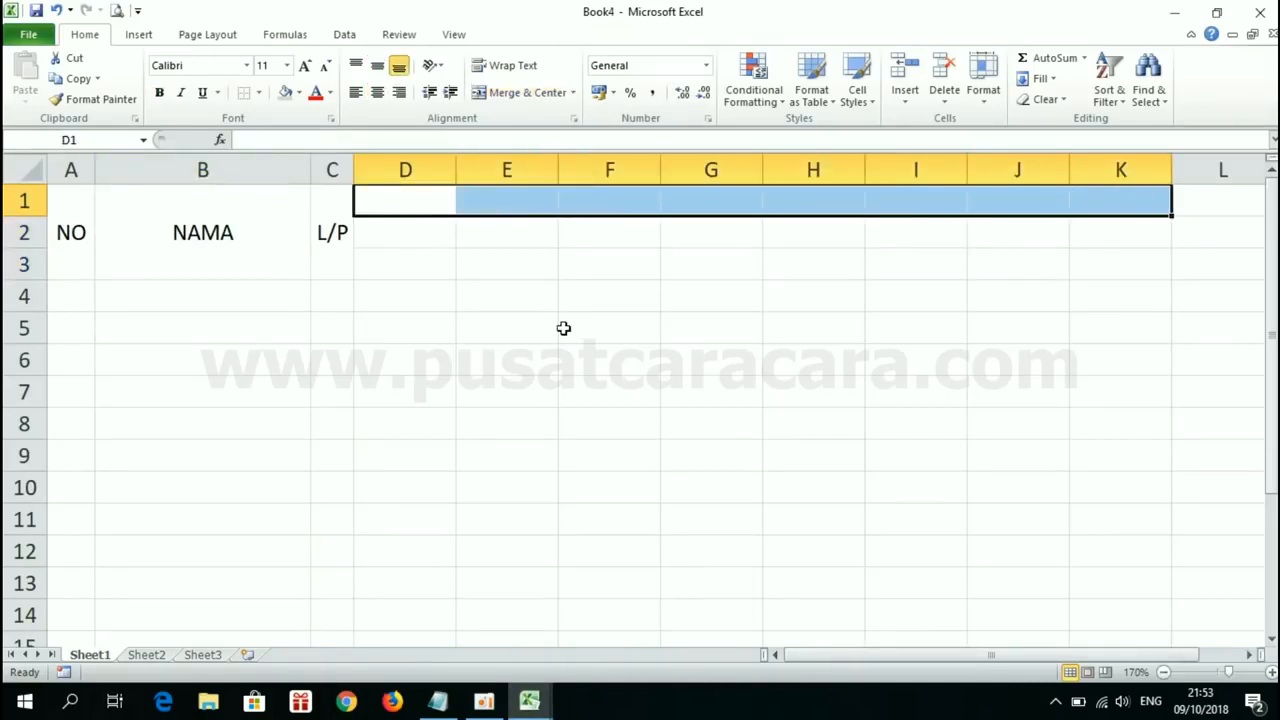
{"action": "left_click", "coordinate": [512, 93]}
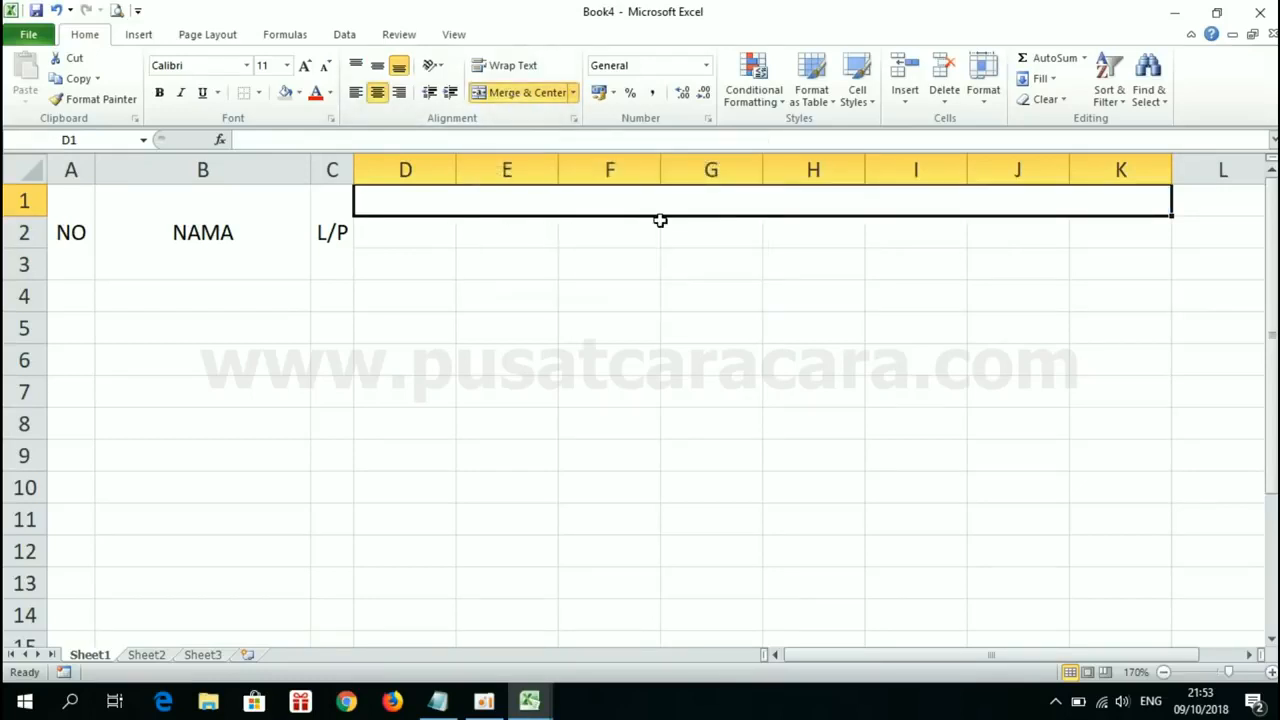
{"action": "left_click", "coordinate": [377, 65]}
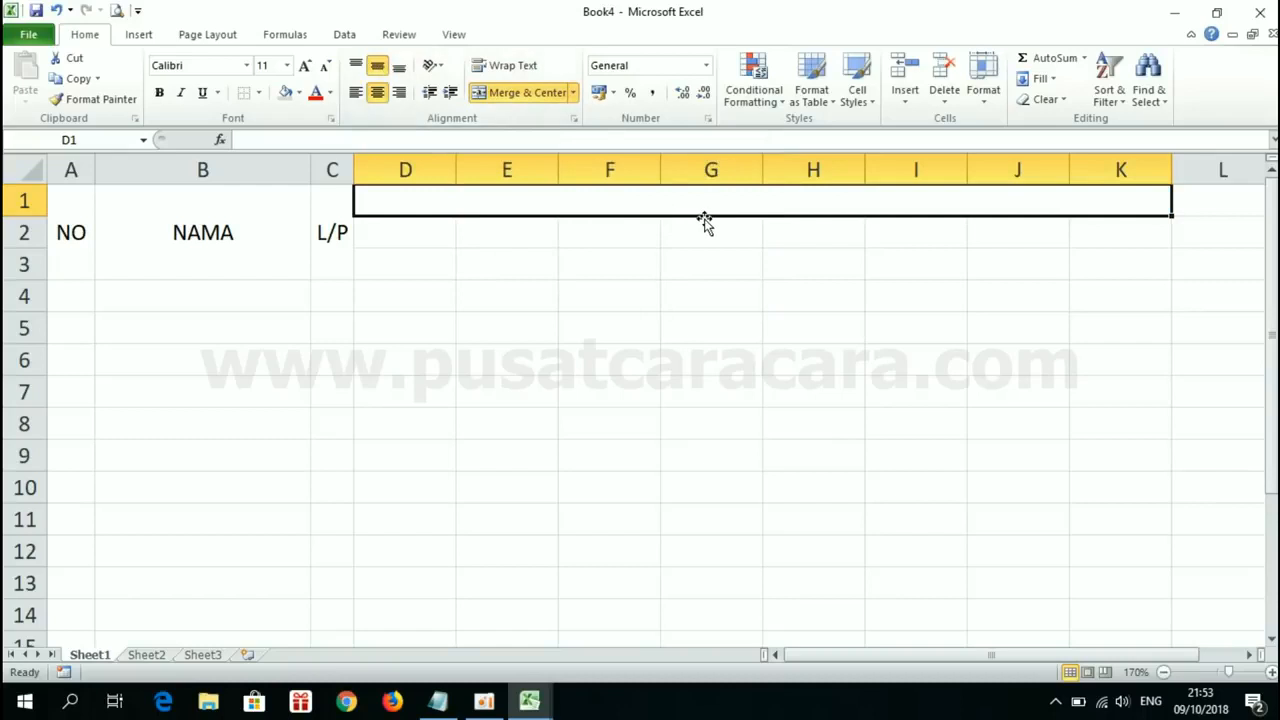
{"action": "type", "text": "NILAI"}
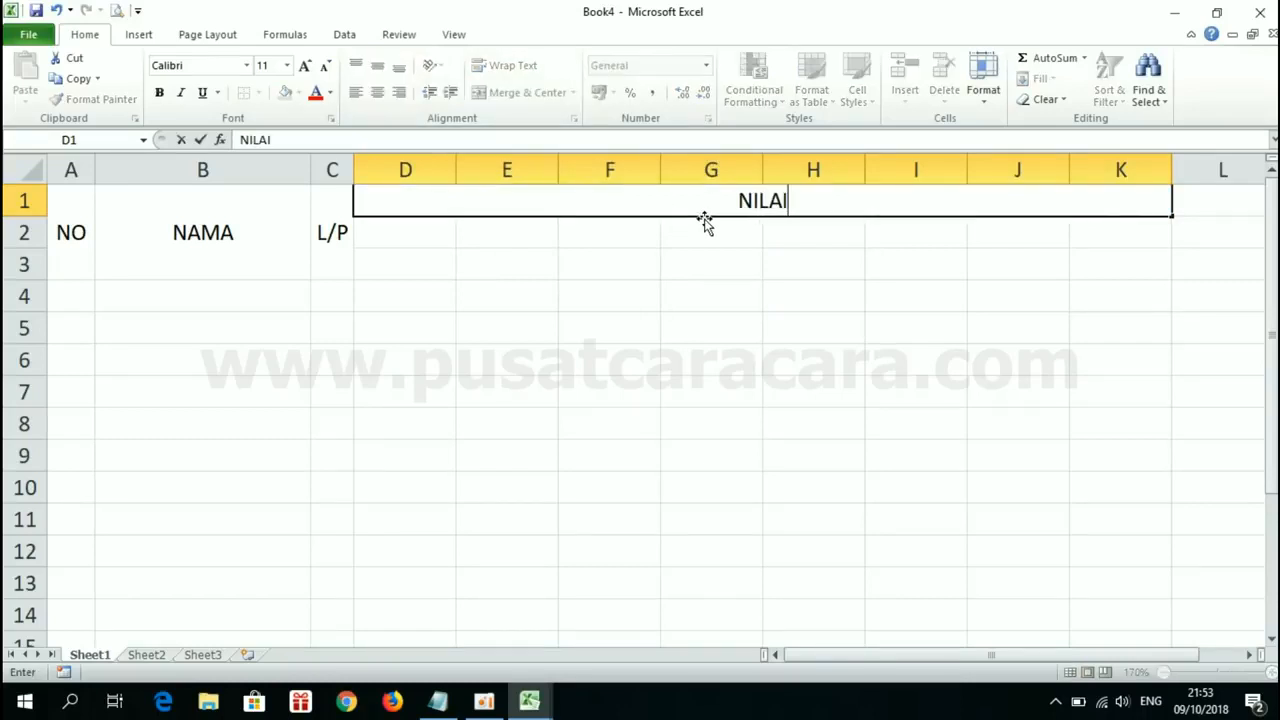
{"action": "key", "text": "Return"}
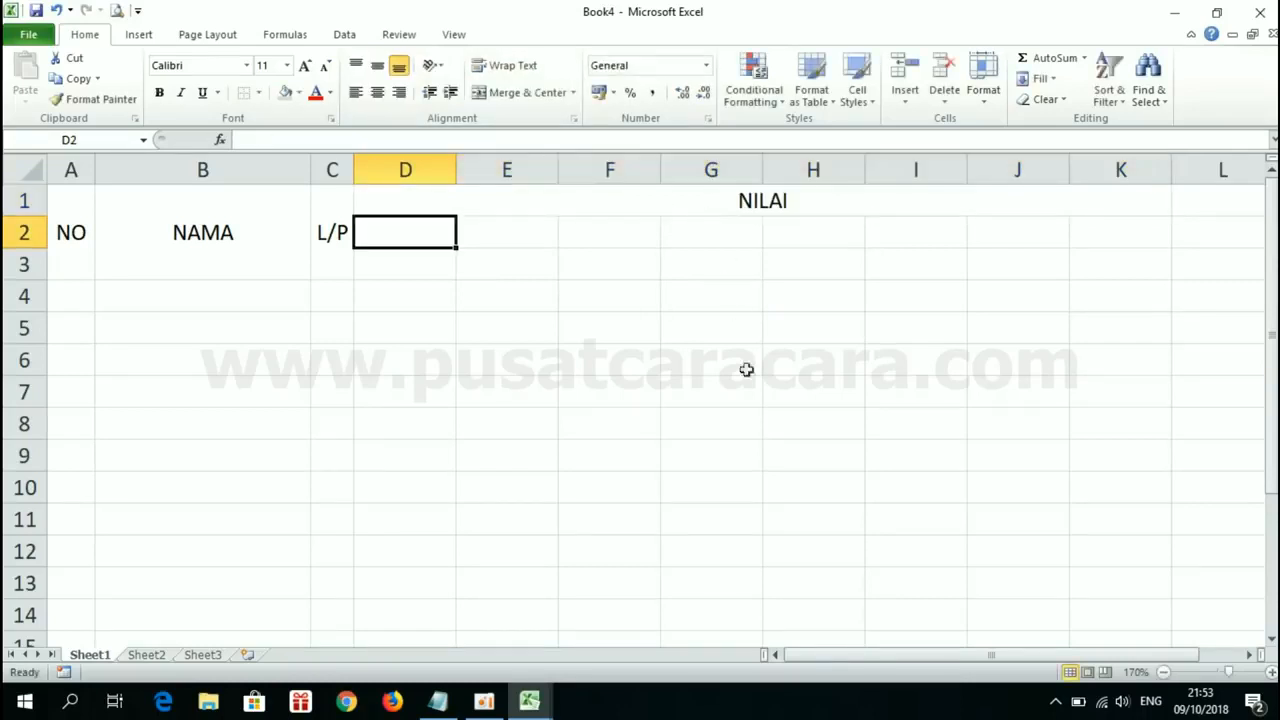
Step: Using Book1's SEMESTER 1 header as reference, merge and center D2:G2 in Book4, apply Middle Align and enter SEMESTER 1
{"action": "left_click", "coordinate": [546, 690]}
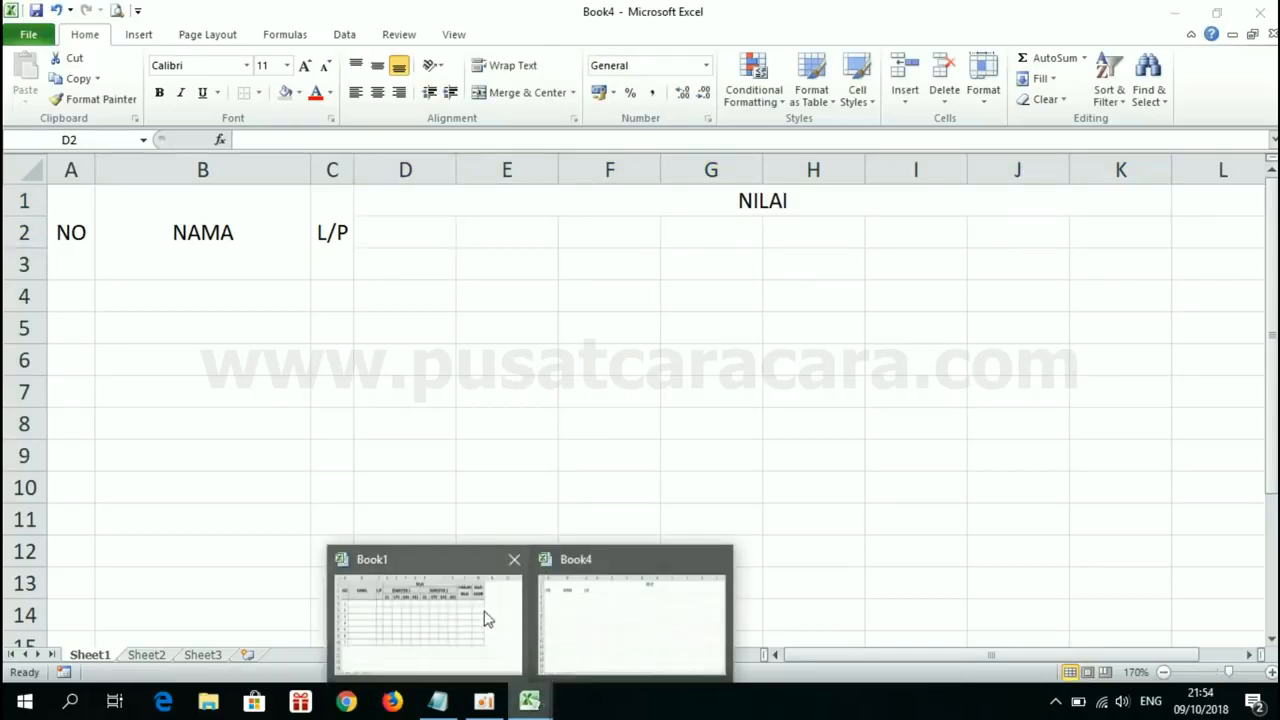
{"action": "left_click", "coordinate": [466, 598]}
{"action": "left_click", "coordinate": [396, 235]}
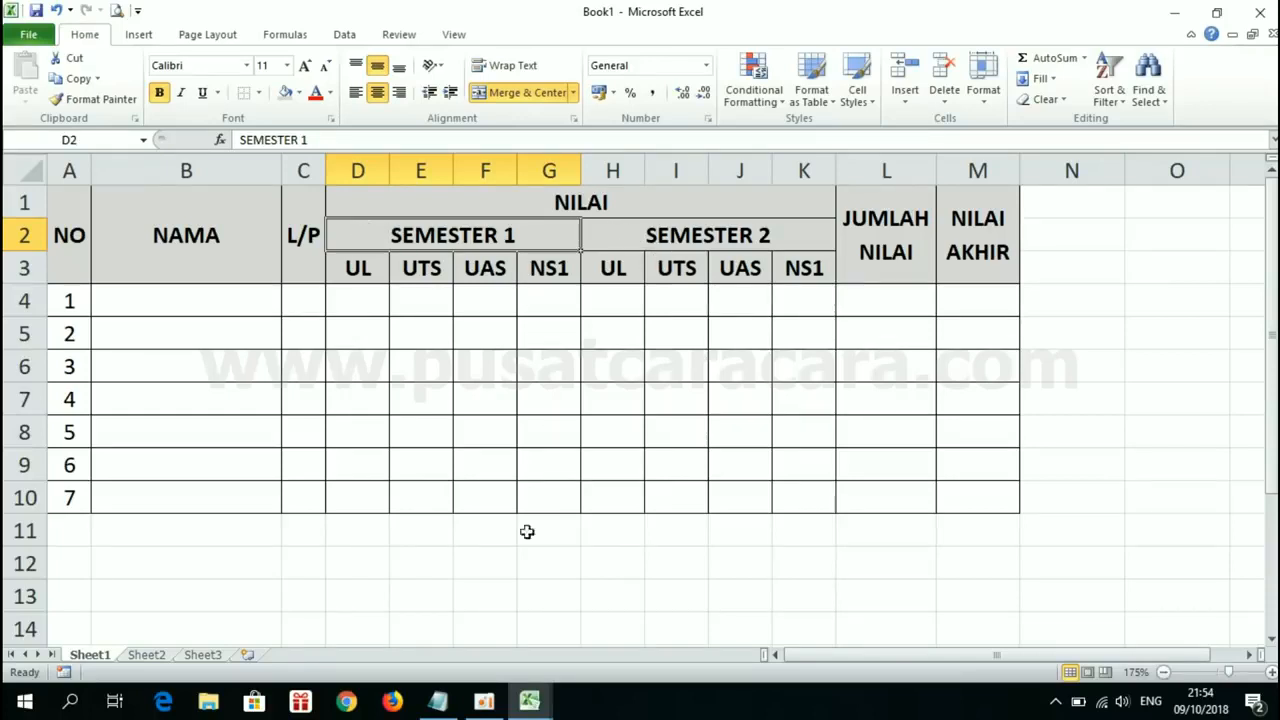
{"action": "left_click", "coordinate": [529, 701]}
{"action": "left_click", "coordinate": [578, 662]}
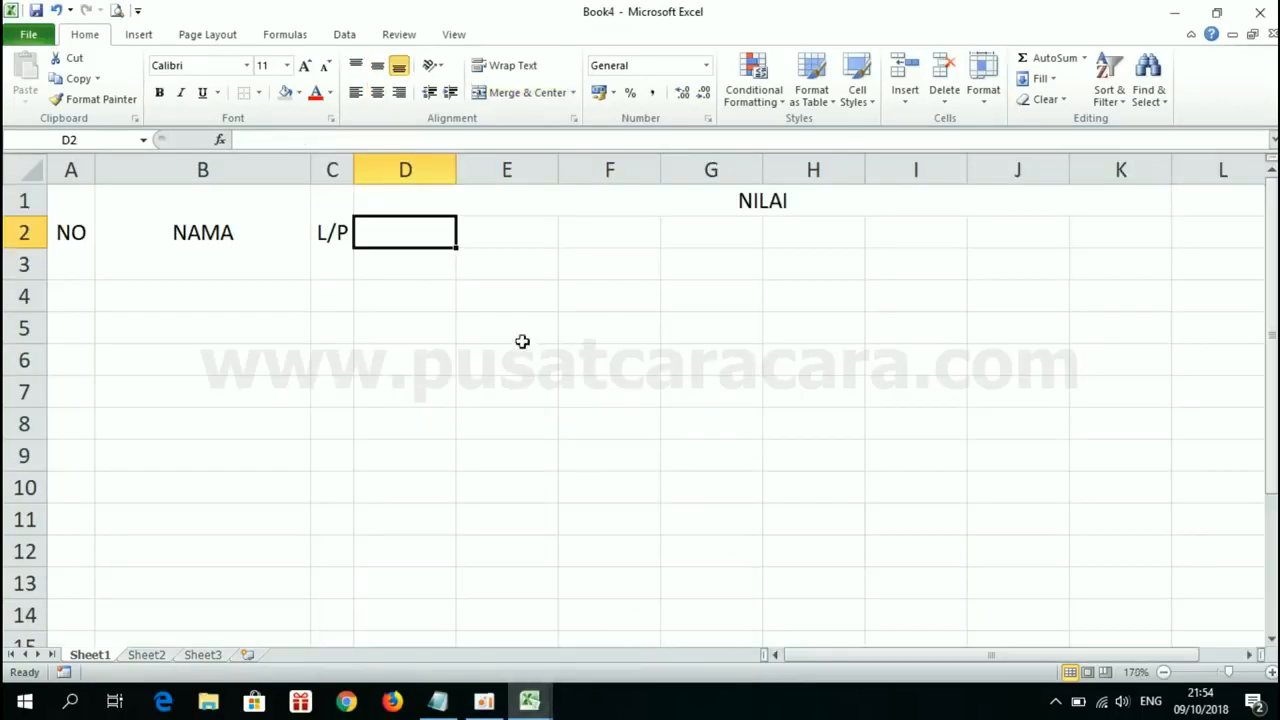
{"action": "left_click_drag", "start_coordinate": [429, 234], "coordinate": [694, 231]}
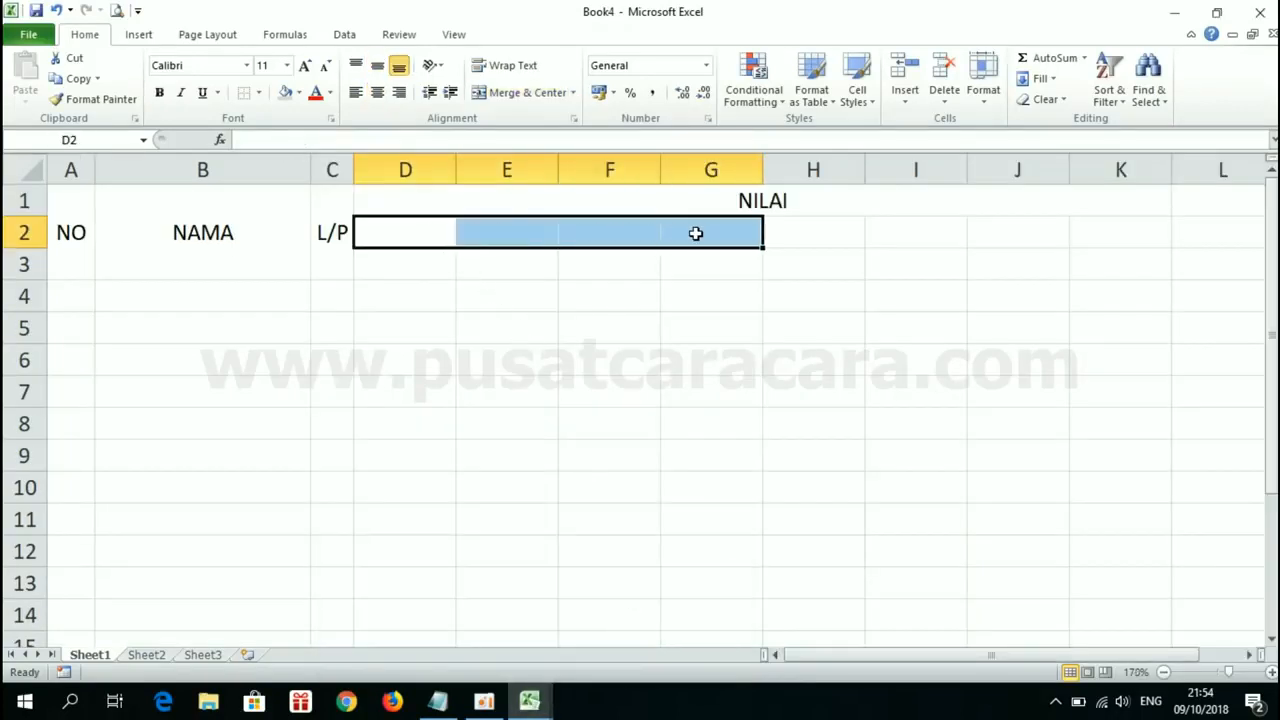
{"action": "left_click", "coordinate": [525, 96]}
{"action": "left_click", "coordinate": [377, 67]}
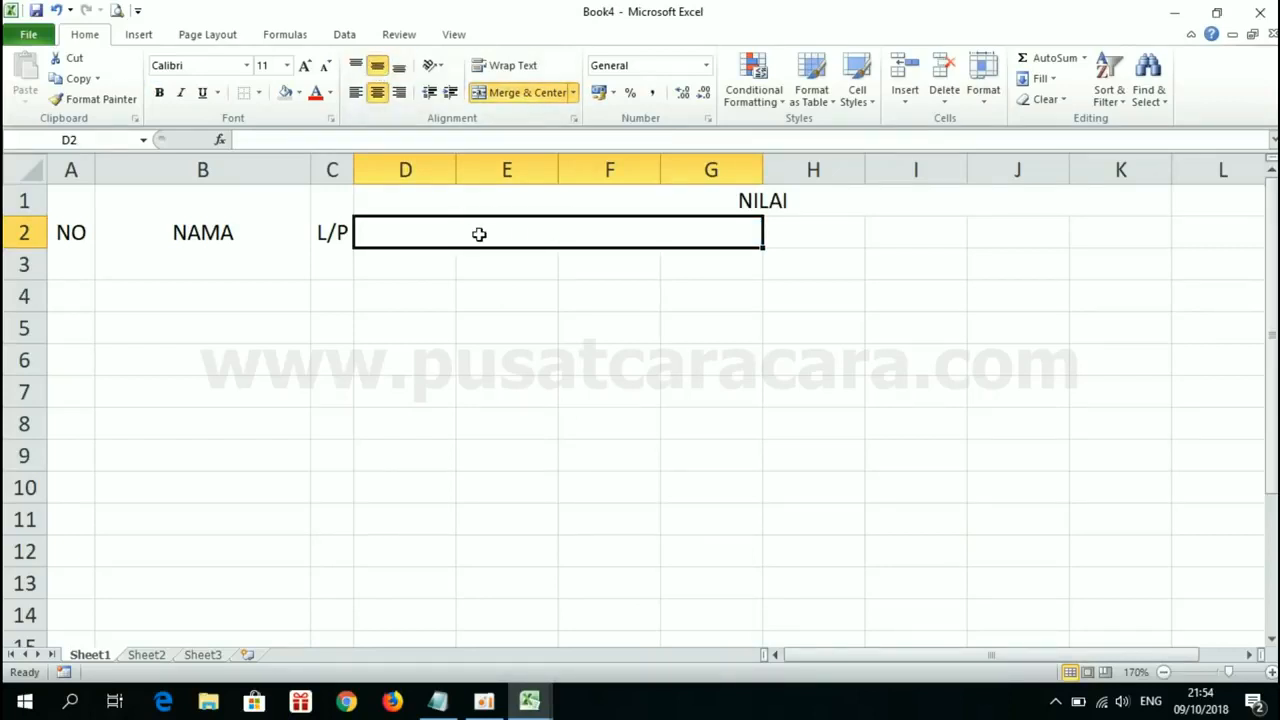
{"action": "type", "text": "SEME"}
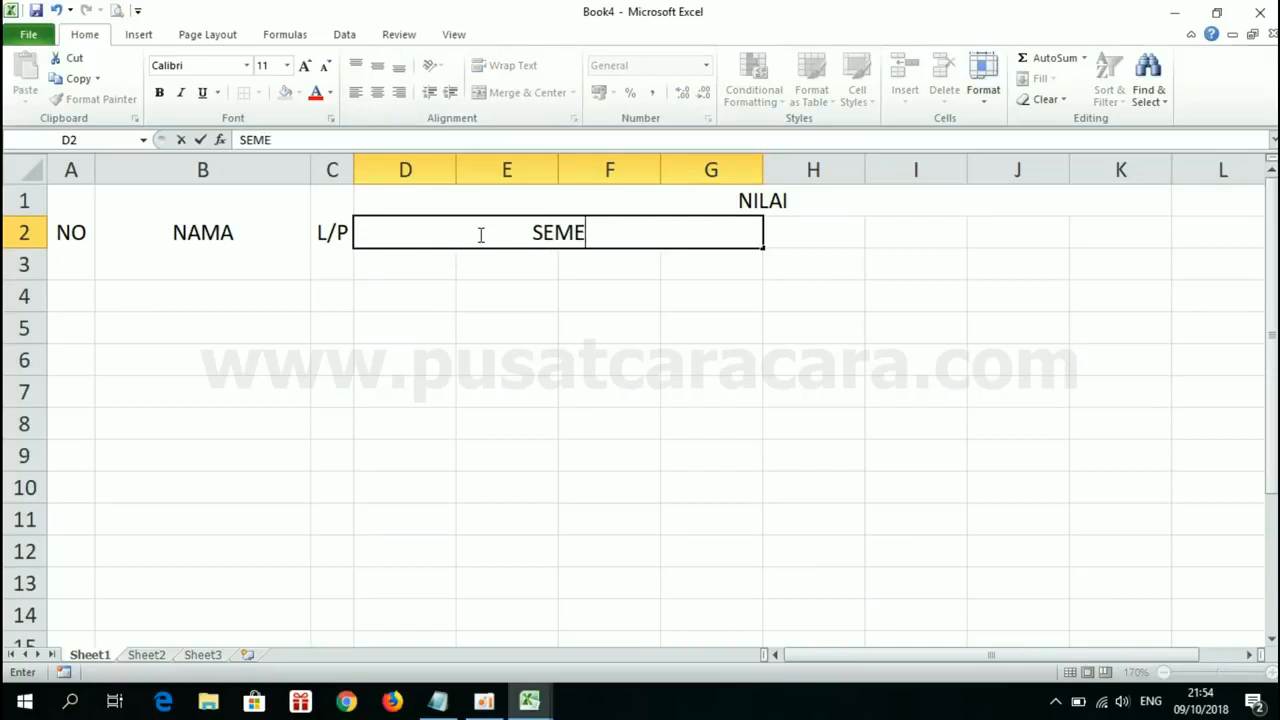
{"action": "type", "text": "STER 1"}
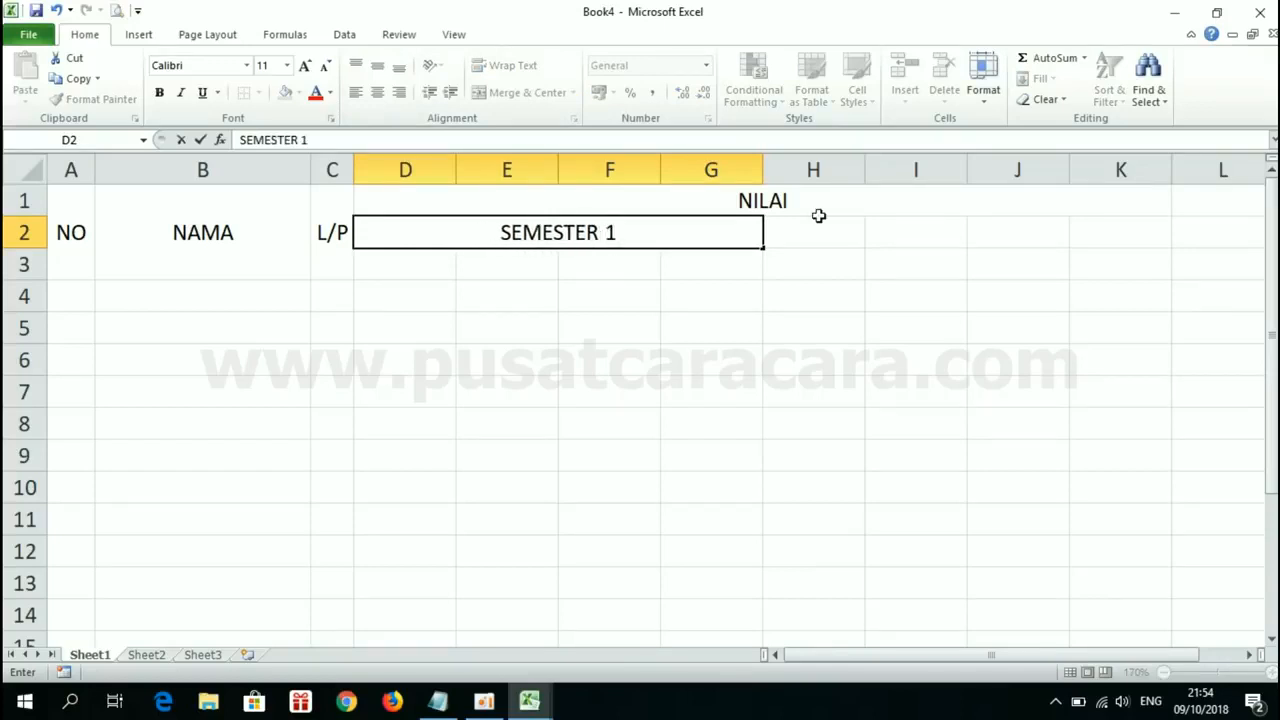
{"action": "key", "text": "Return"}
Step: Merge and center H2:K2, apply Middle Align and enter SEMESTER 2
{"action": "left_click", "coordinate": [788, 241]}
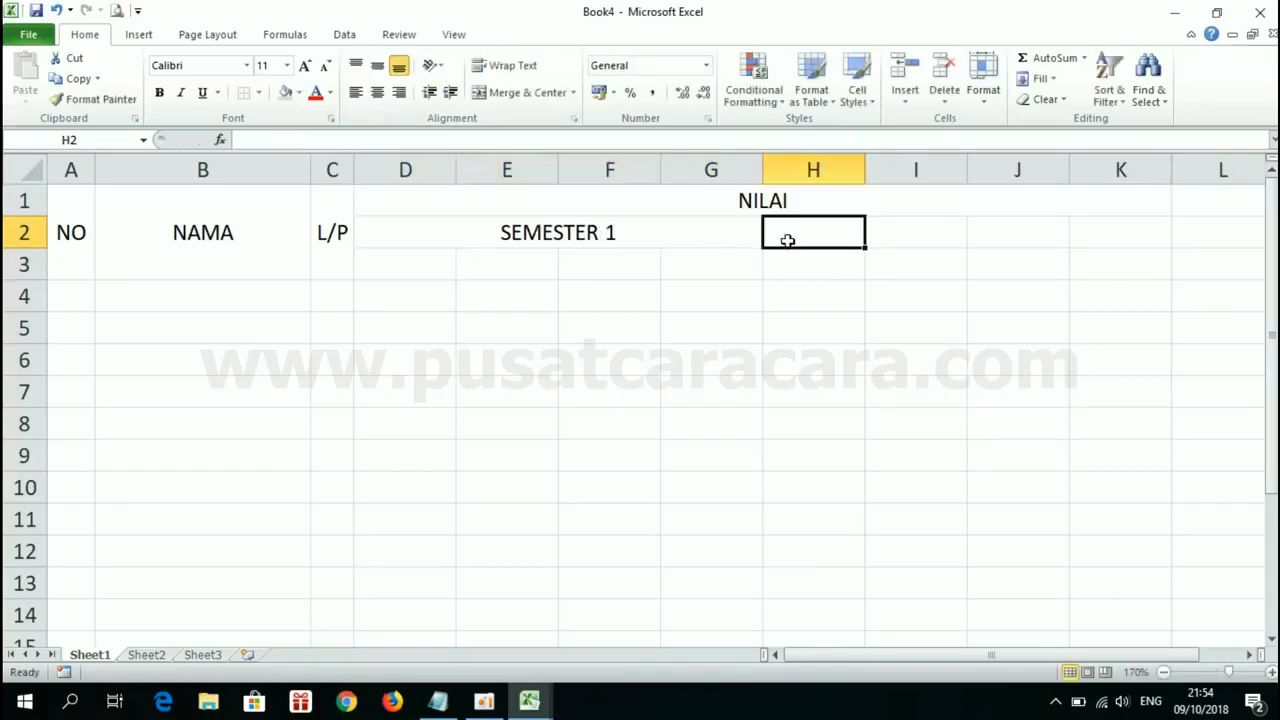
{"action": "left_click_drag", "start_coordinate": [788, 241], "coordinate": [1103, 219]}
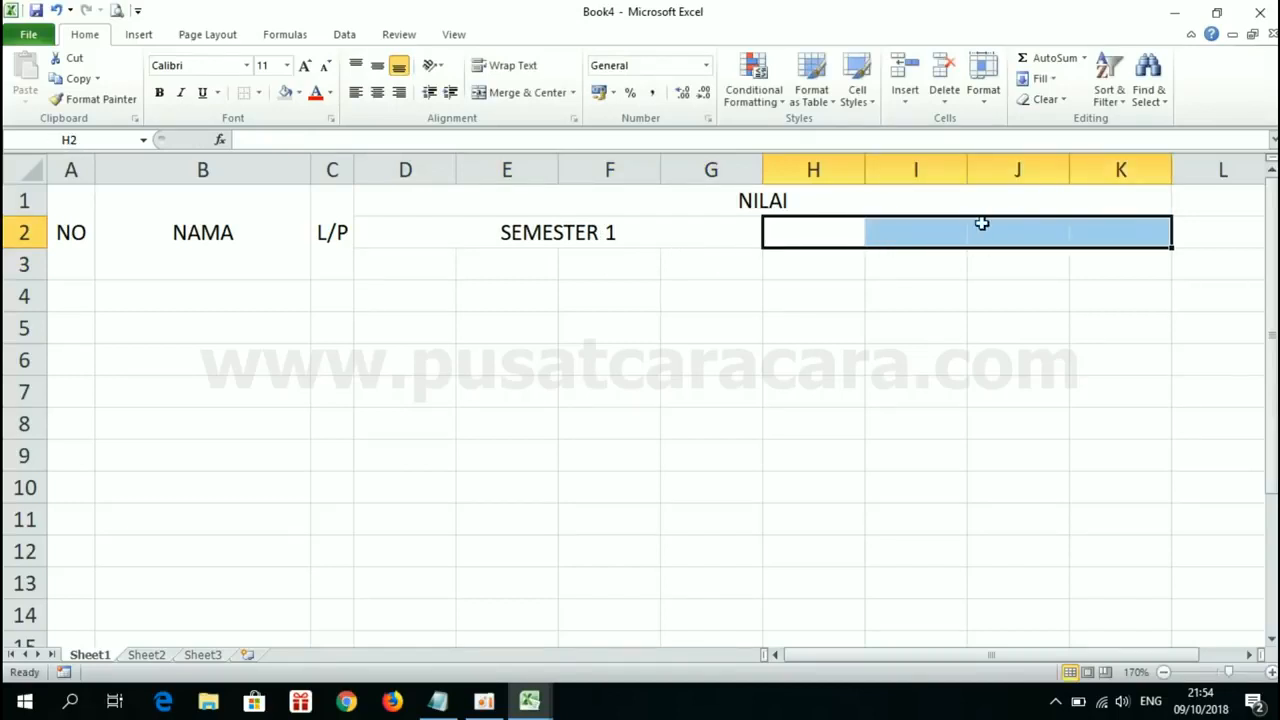
{"action": "left_click", "coordinate": [499, 94]}
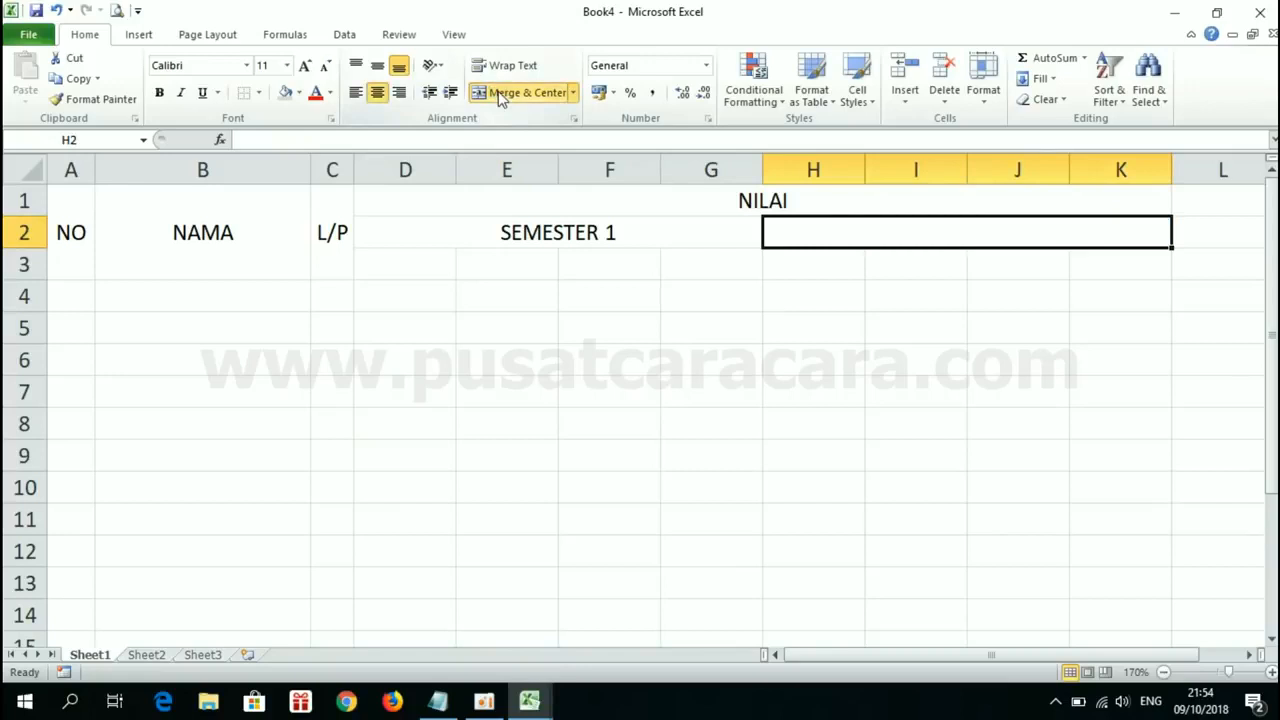
{"action": "left_click", "coordinate": [378, 66]}
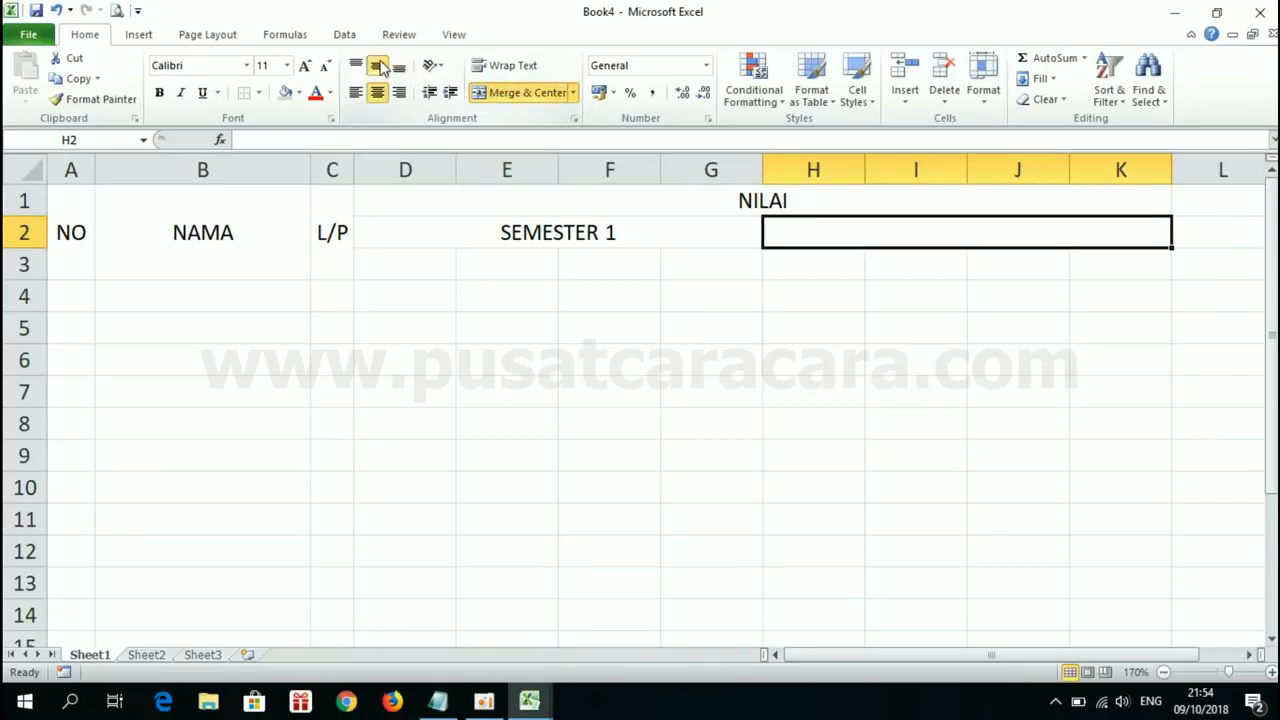
{"action": "type", "text": "SEMESTER 2"}
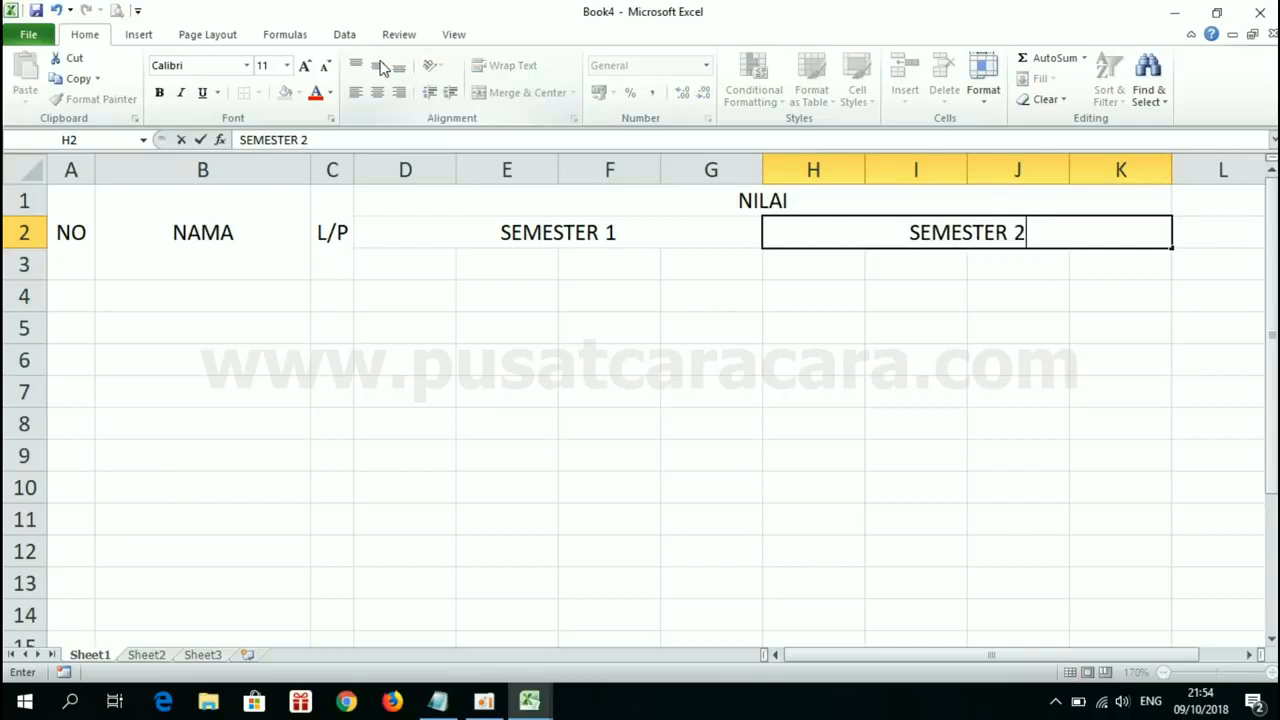
{"action": "key", "text": "Return"}
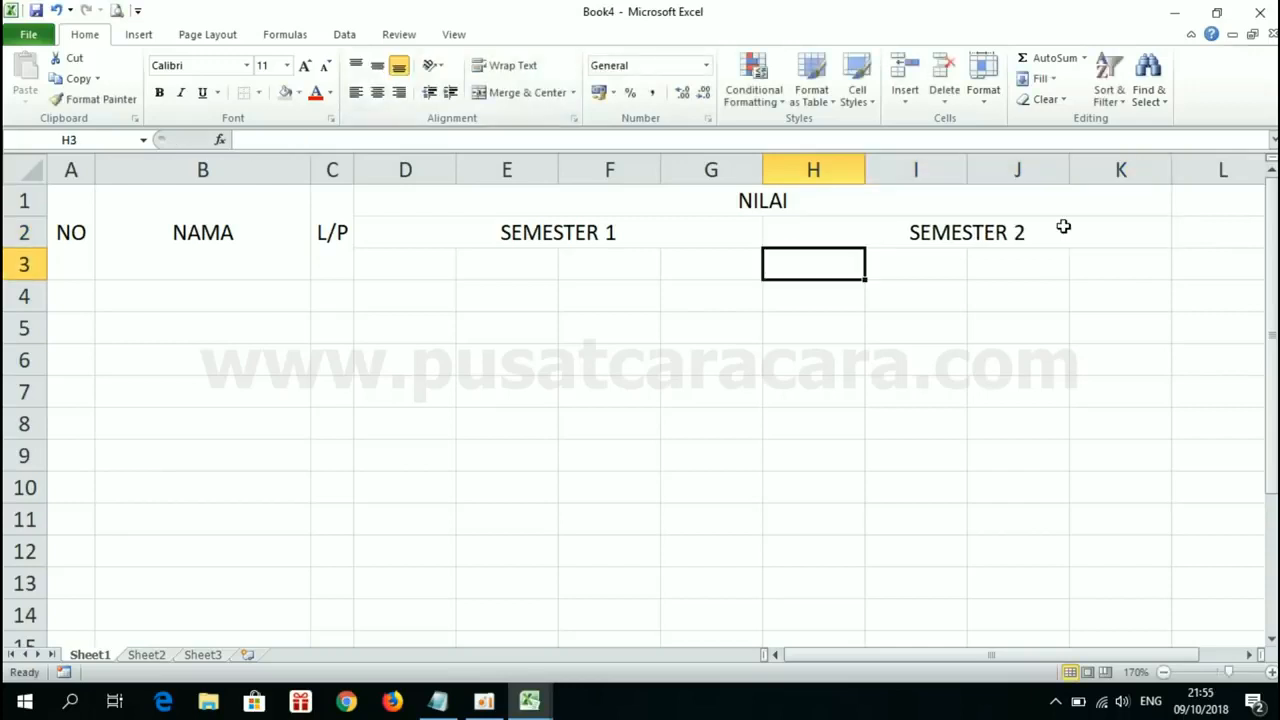
Step: Switch to Book1, check the row 3 subheadings and correct the last SEMESTER 2 label in K3 to NS2
{"action": "mouse_move", "coordinate": [529, 703]}
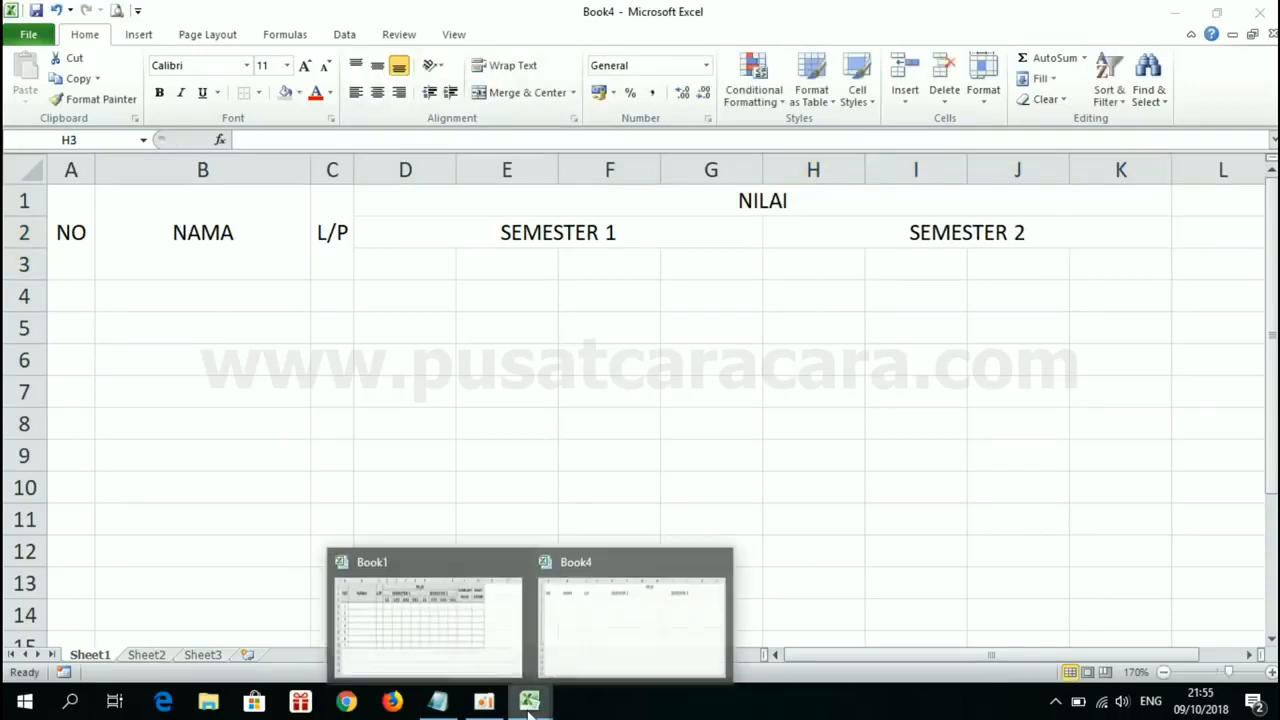
{"action": "left_click", "coordinate": [419, 630]}
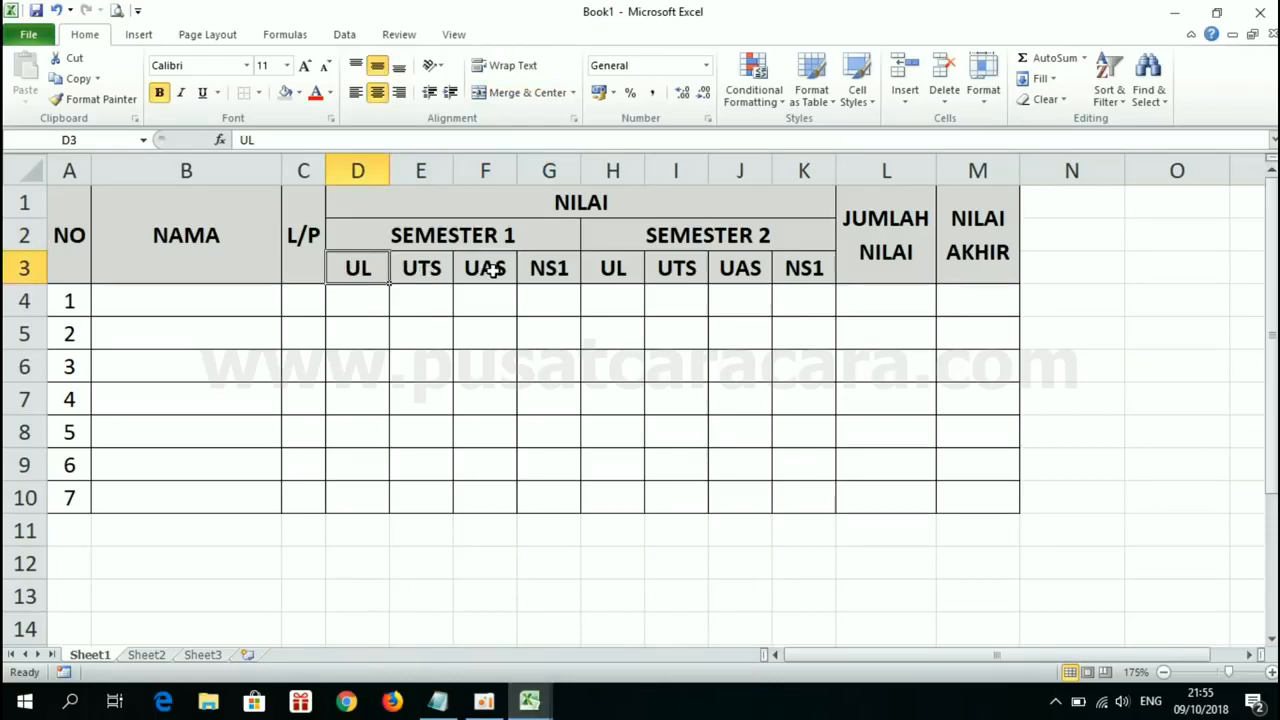
{"action": "left_click", "coordinate": [565, 268]}
{"action": "left_click", "coordinate": [608, 268]}
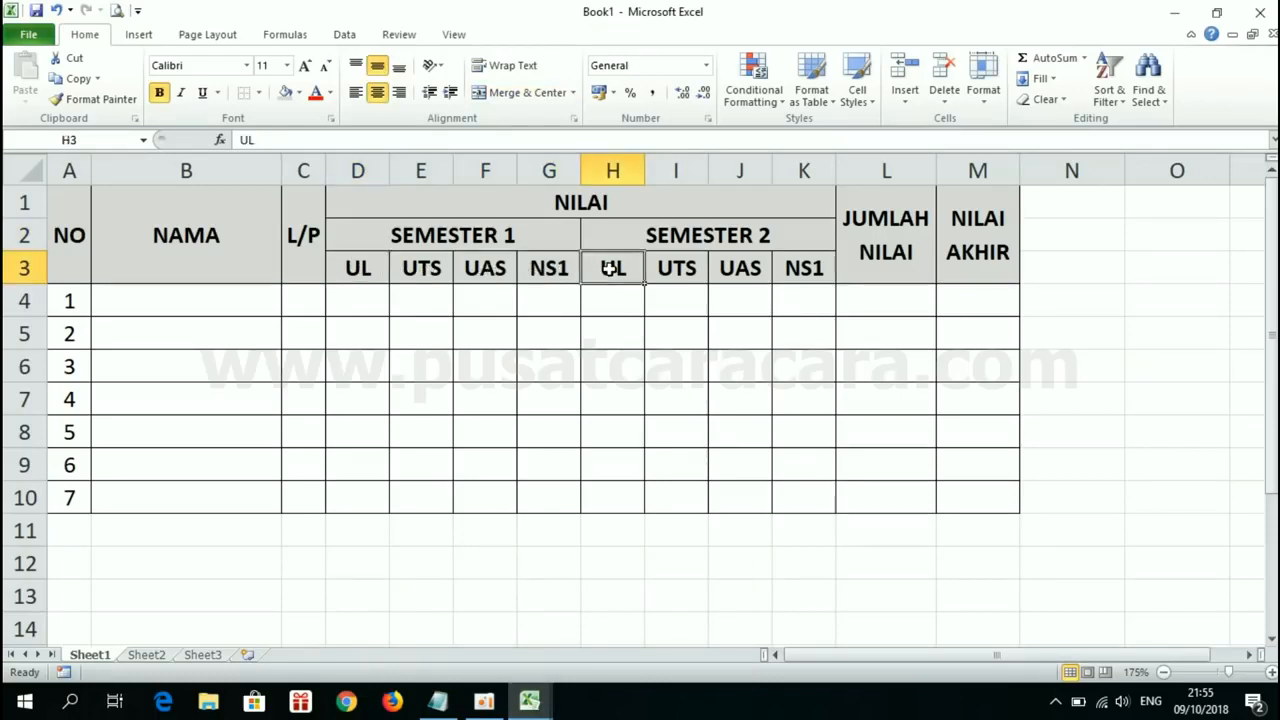
{"action": "left_click", "coordinate": [823, 266]}
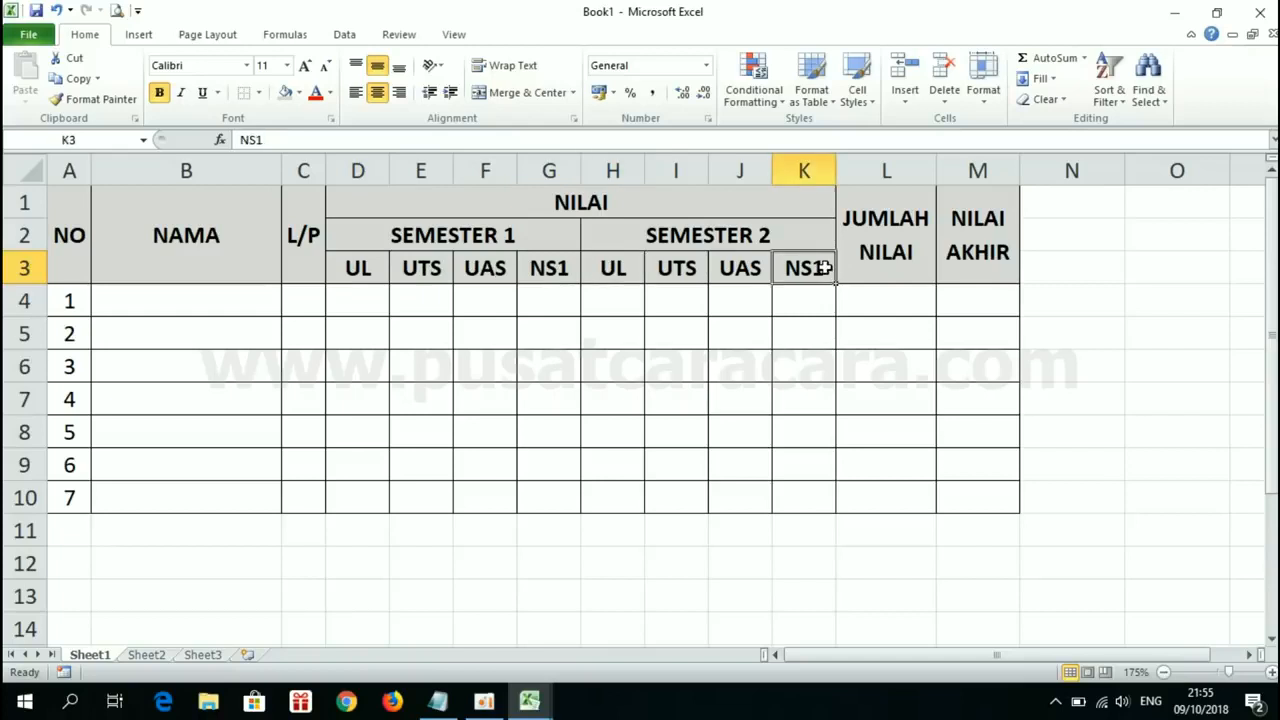
{"action": "double_click", "coordinate": [824, 267]}
{"action": "key", "text": "BackSpace"}
{"action": "type", "text": "2"}
{"action": "key", "text": "Return"}
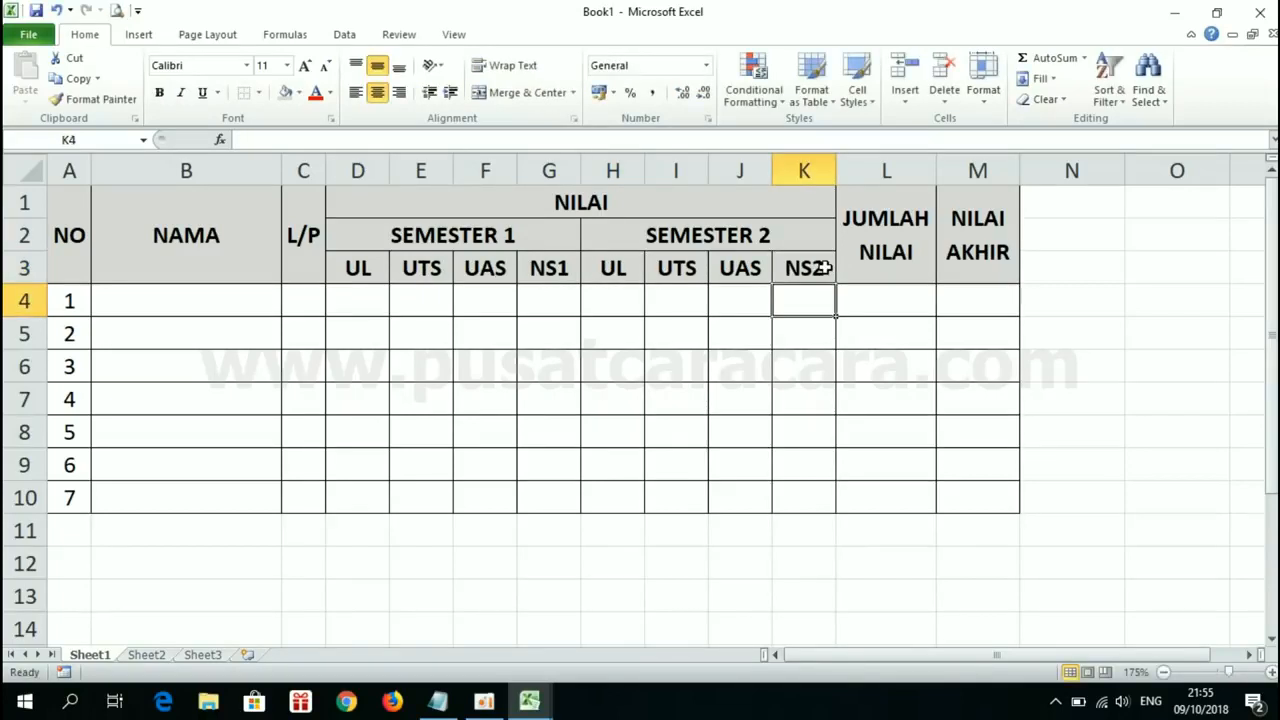
Step: Switch back to Book4 and enter the SEMESTER 1 subheadings UL, UTS, UAS and NS1 in D3:G3
{"action": "left_click", "coordinate": [357, 266]}
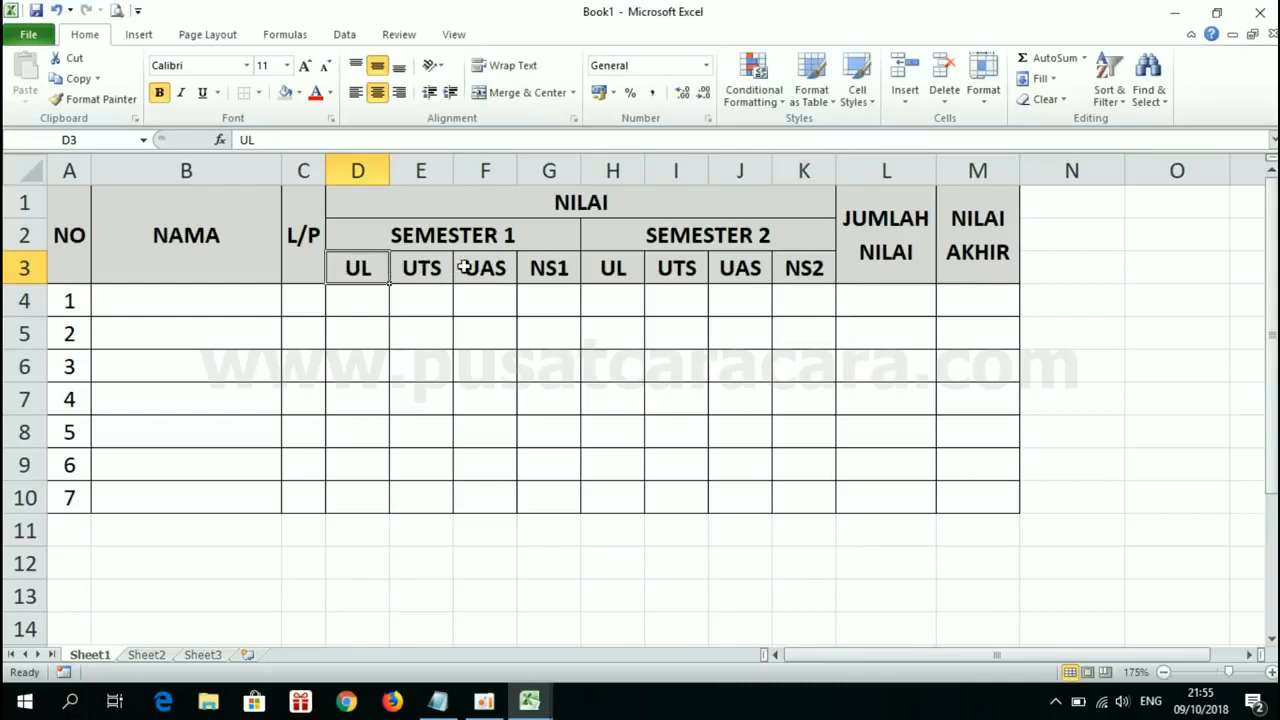
{"action": "left_click", "coordinate": [529, 701]}
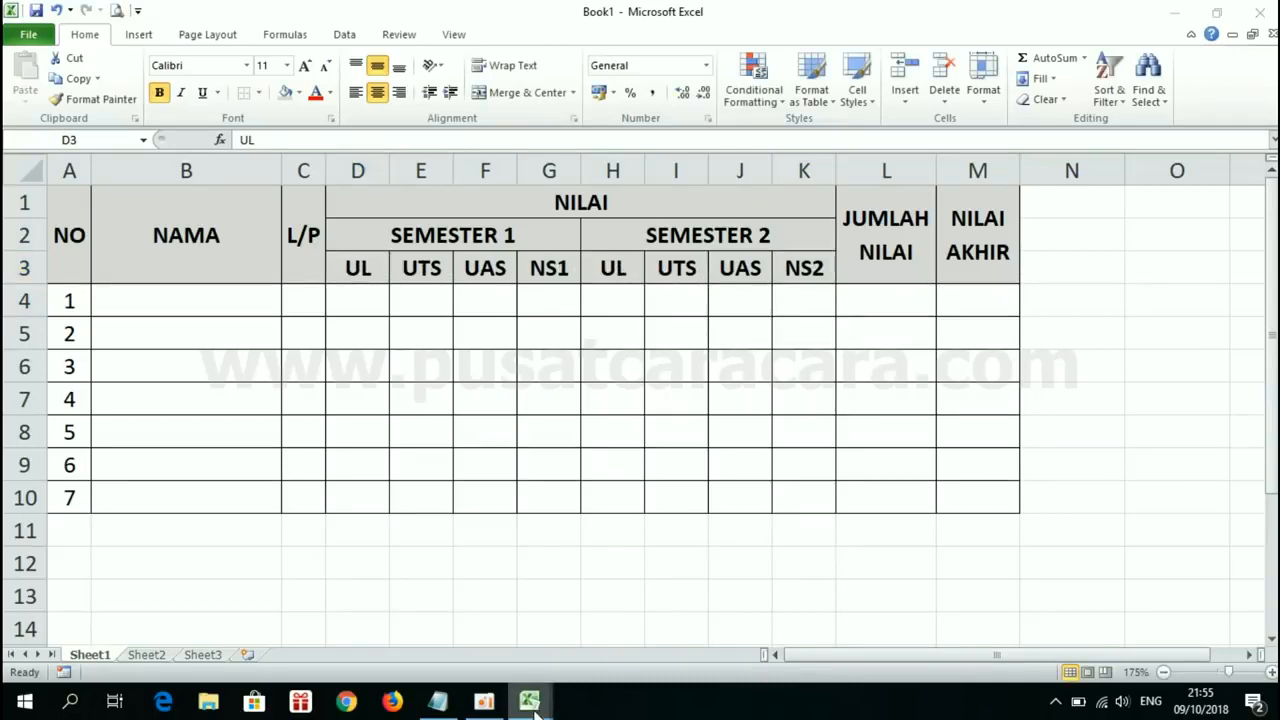
{"action": "left_click", "coordinate": [588, 605]}
{"action": "left_click", "coordinate": [418, 266]}
{"action": "type", "text": "UL"}
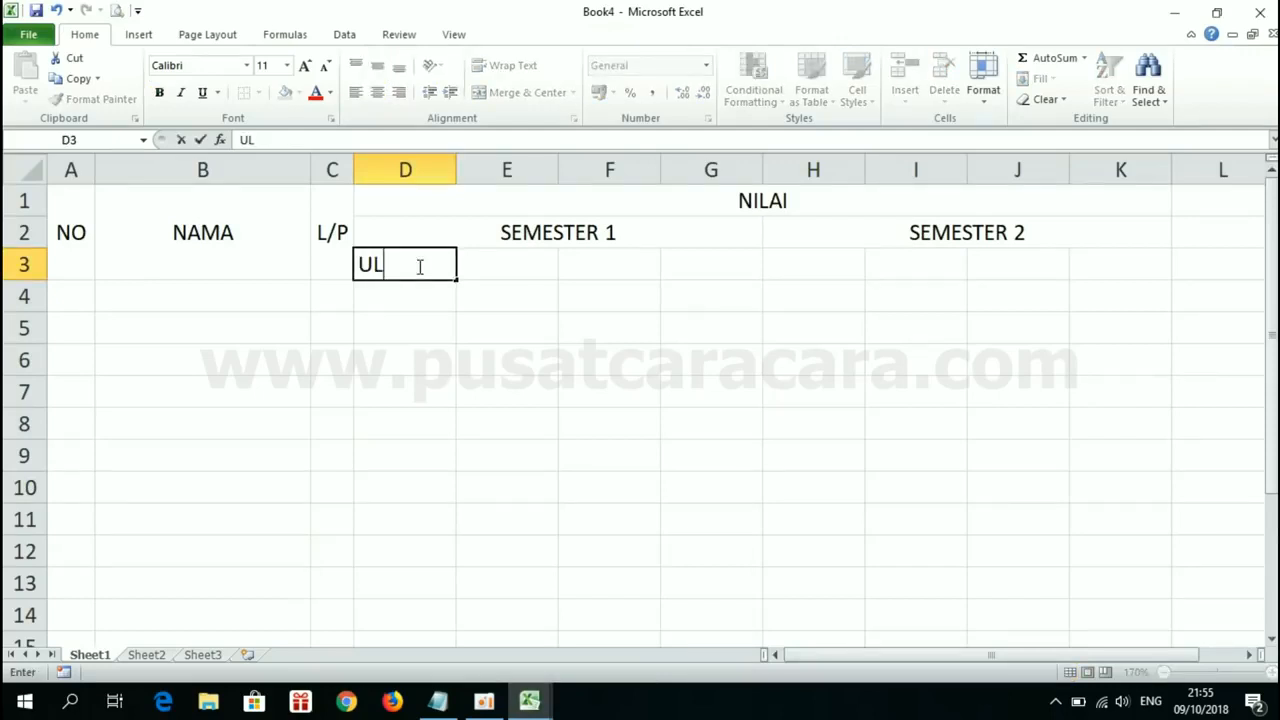
{"action": "key", "text": "Tab"}
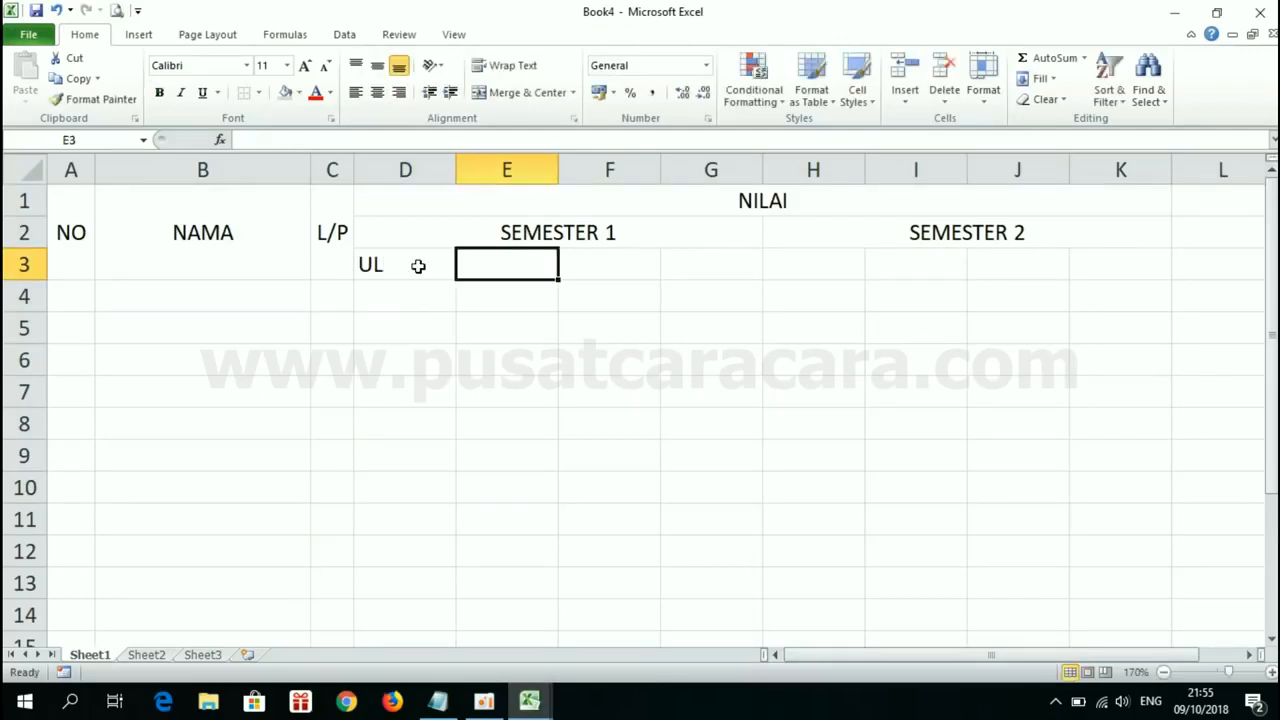
{"action": "type", "text": "UTS"}
{"action": "key", "text": "Tab"}
{"action": "type", "text": "UAS"}
{"action": "key", "text": "Tab"}
{"action": "type", "text": "NS1"}
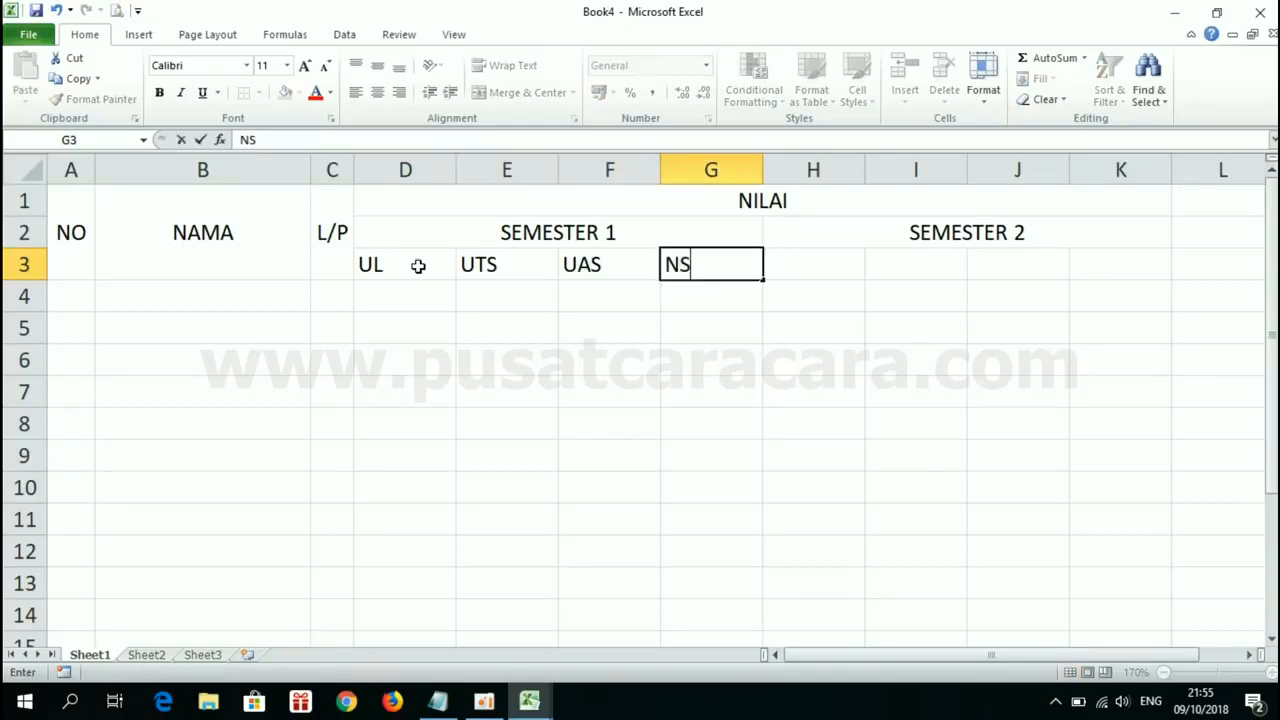
{"action": "key", "text": "Tab"}
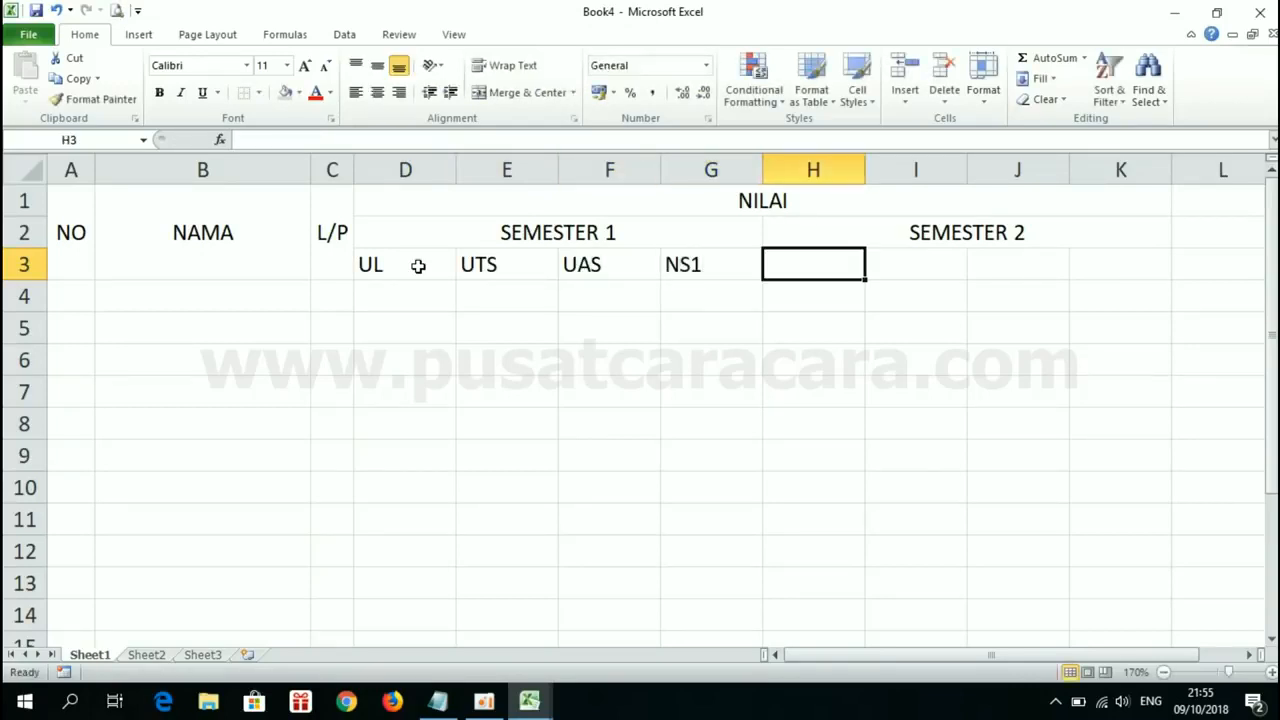
Step: Copy the subheadings in D3:G3 to H3:K3 under SEMESTER 2 and change the copied label in K3 to NS2
{"action": "left_click_drag", "start_coordinate": [418, 265], "coordinate": [683, 264]}
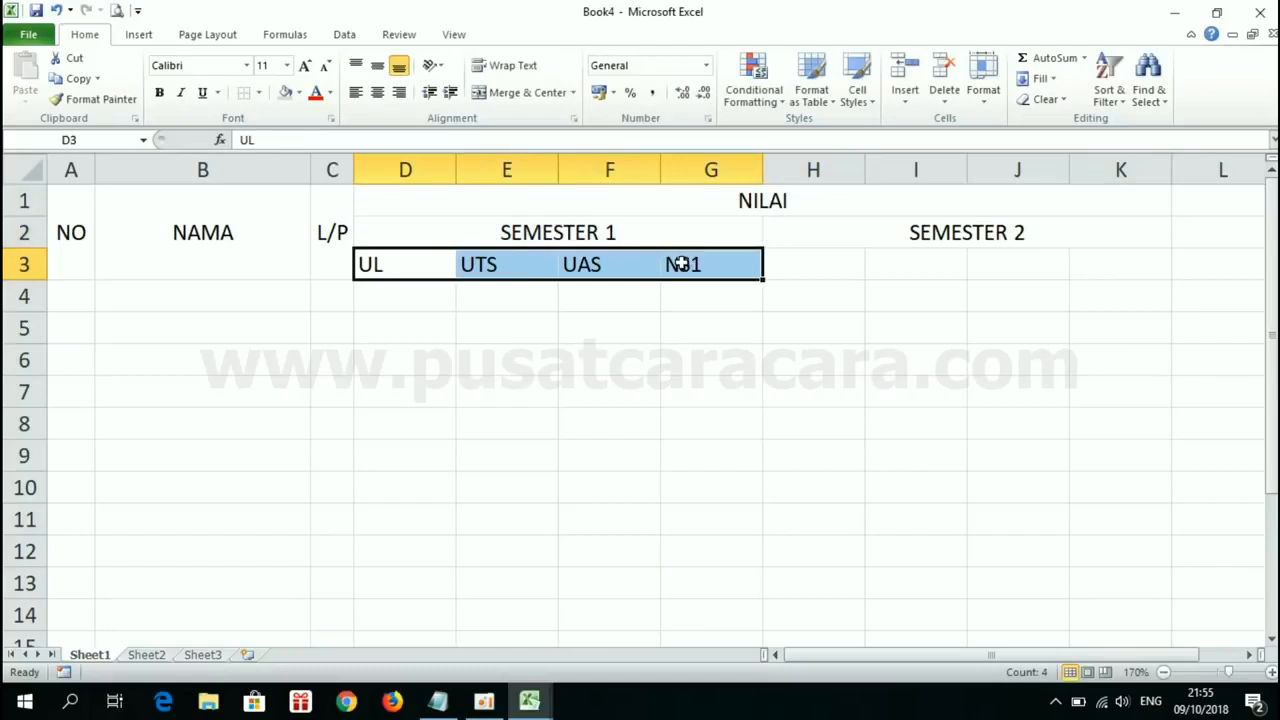
{"action": "key", "text": "ctrl+c"}
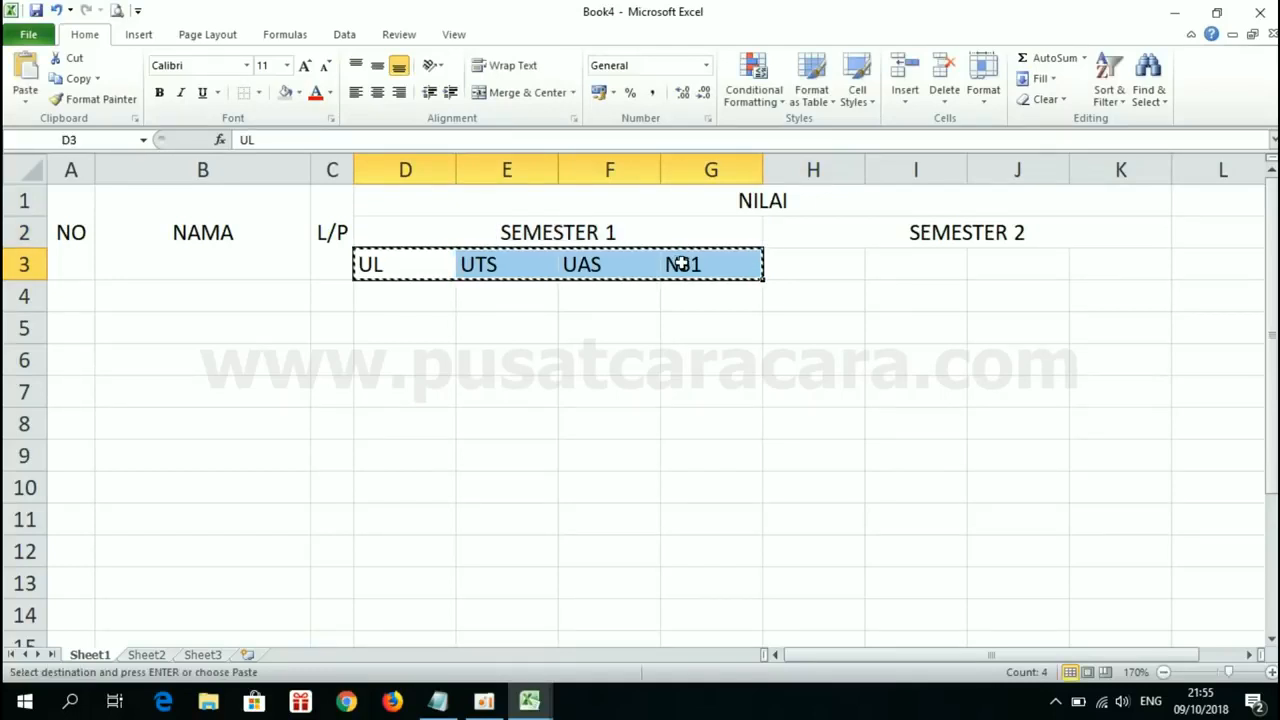
{"action": "left_click", "coordinate": [812, 261]}
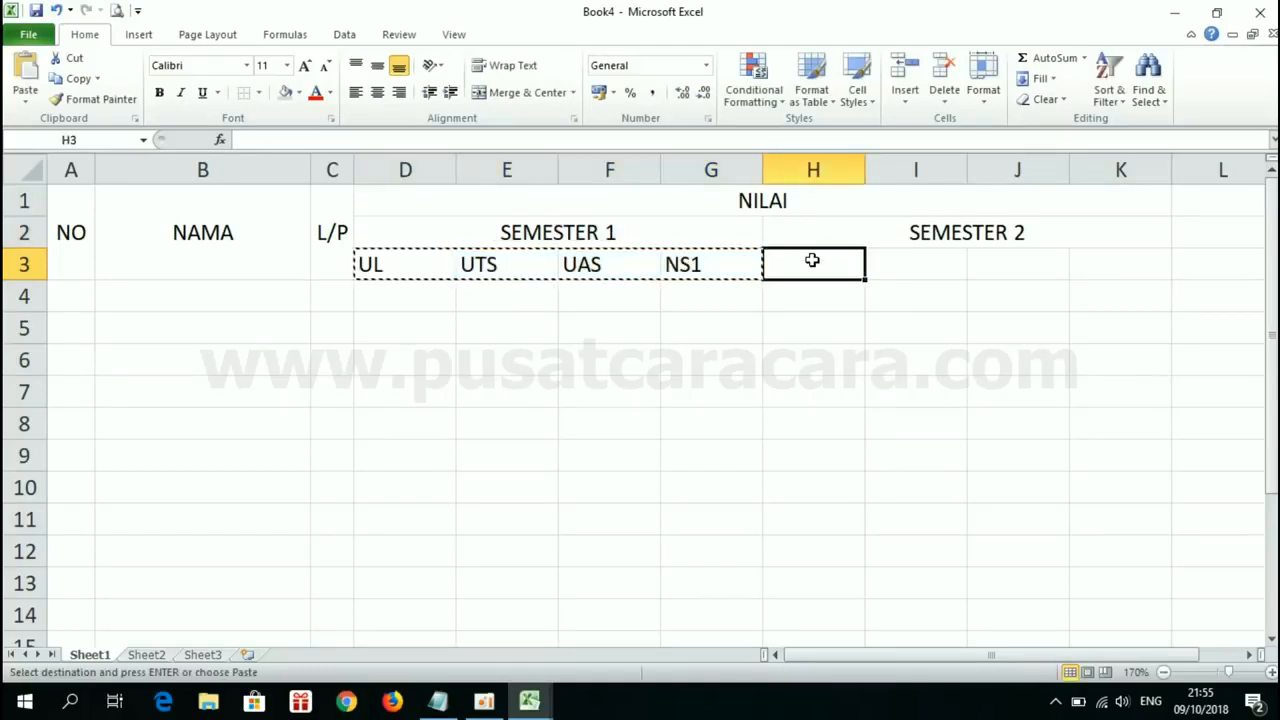
{"action": "key", "text": "Return"}
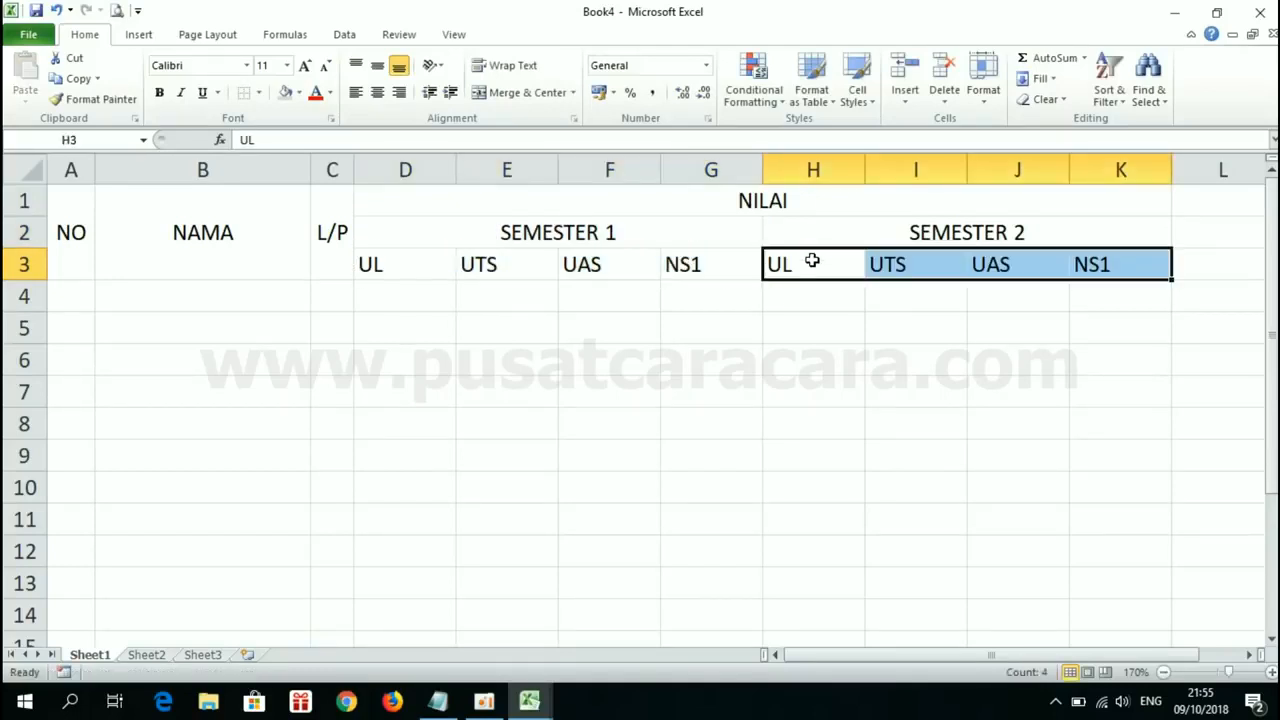
{"action": "double_click", "coordinate": [1126, 260]}
{"action": "key", "text": "BackSpace"}
{"action": "type", "text": "2"}
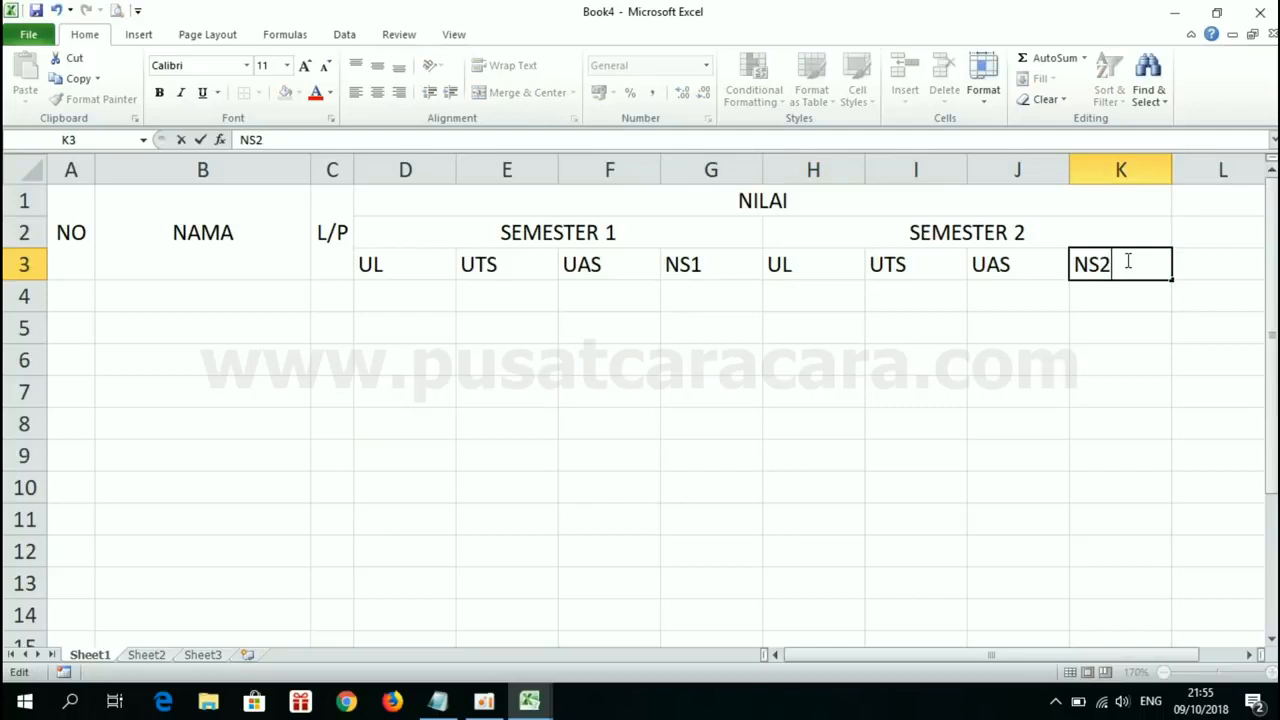
{"action": "key", "text": "Return"}
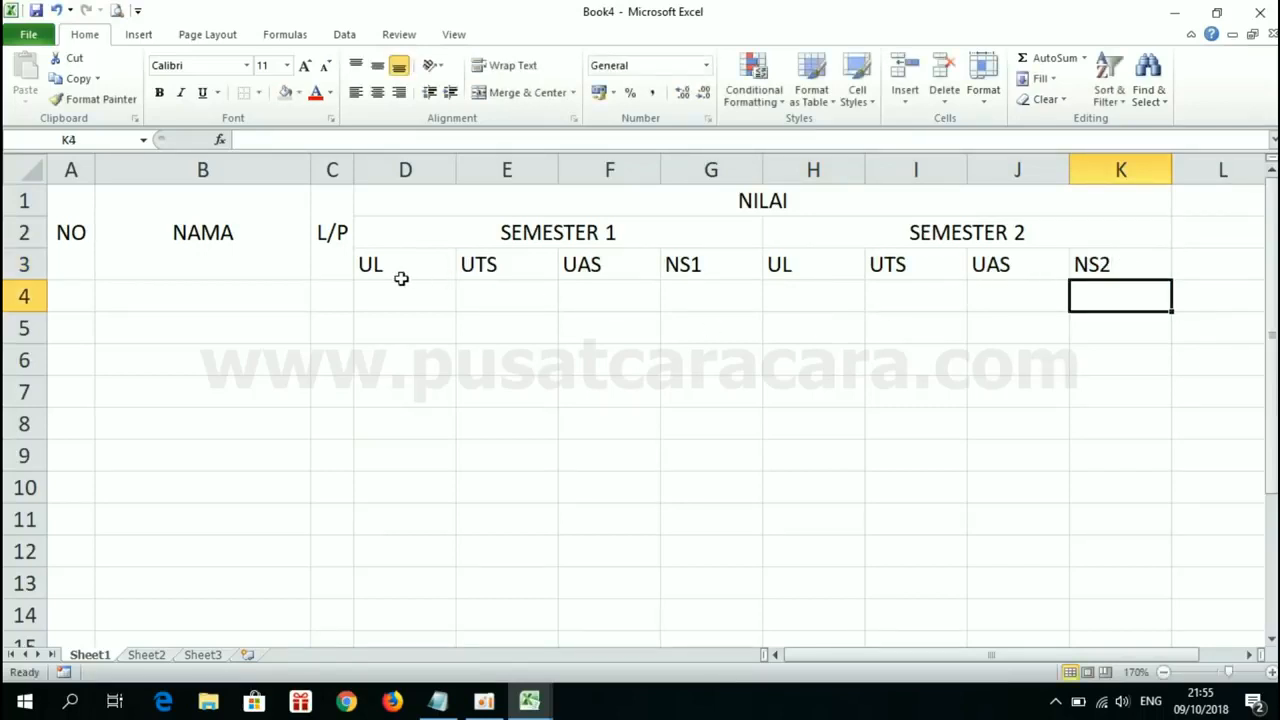
Step: Center the subheadings in D3:K3 horizontally and apply Middle Align
{"action": "left_click_drag", "start_coordinate": [399, 268], "coordinate": [1088, 262]}
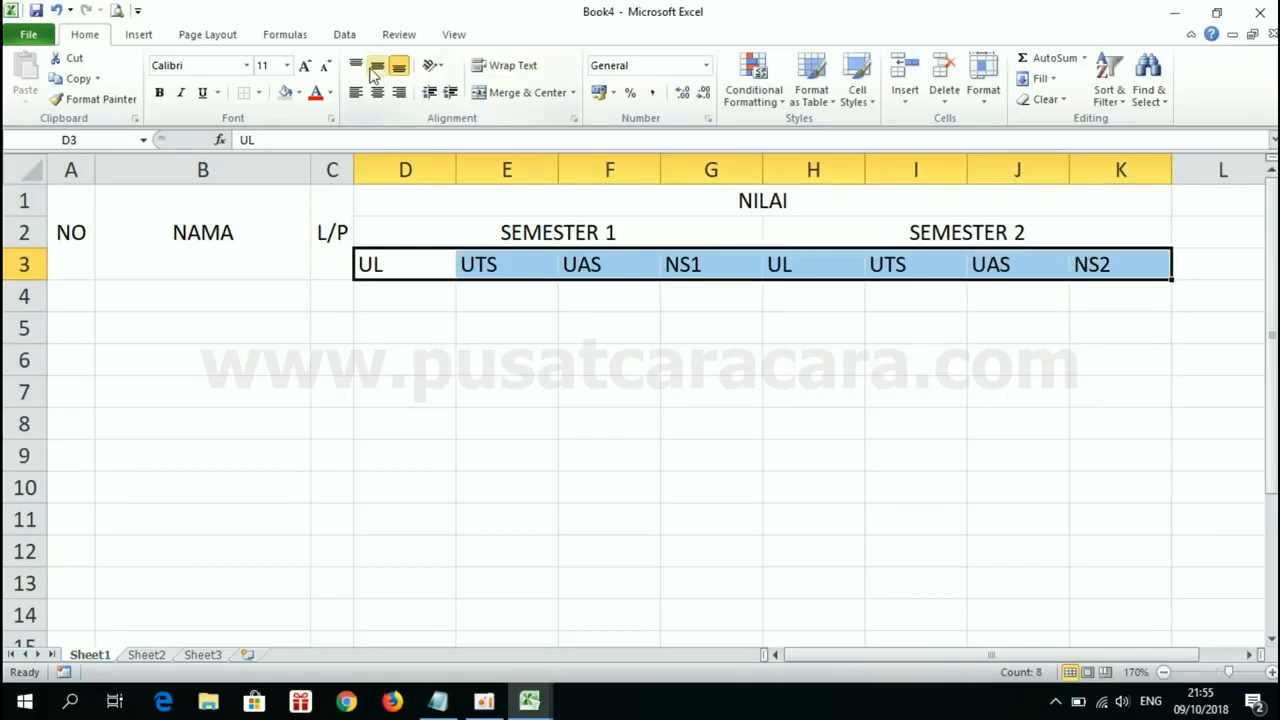
{"action": "left_click", "coordinate": [377, 92]}
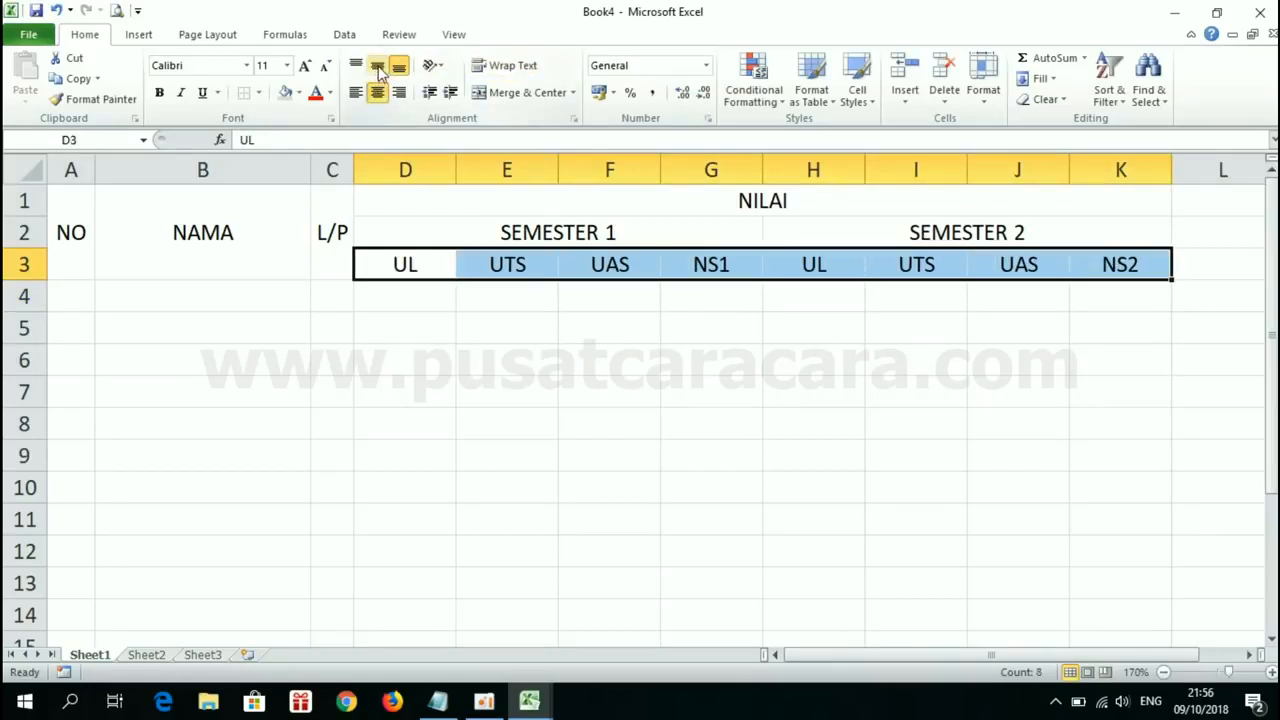
{"action": "left_click", "coordinate": [378, 66]}
{"action": "left_click", "coordinate": [626, 383]}
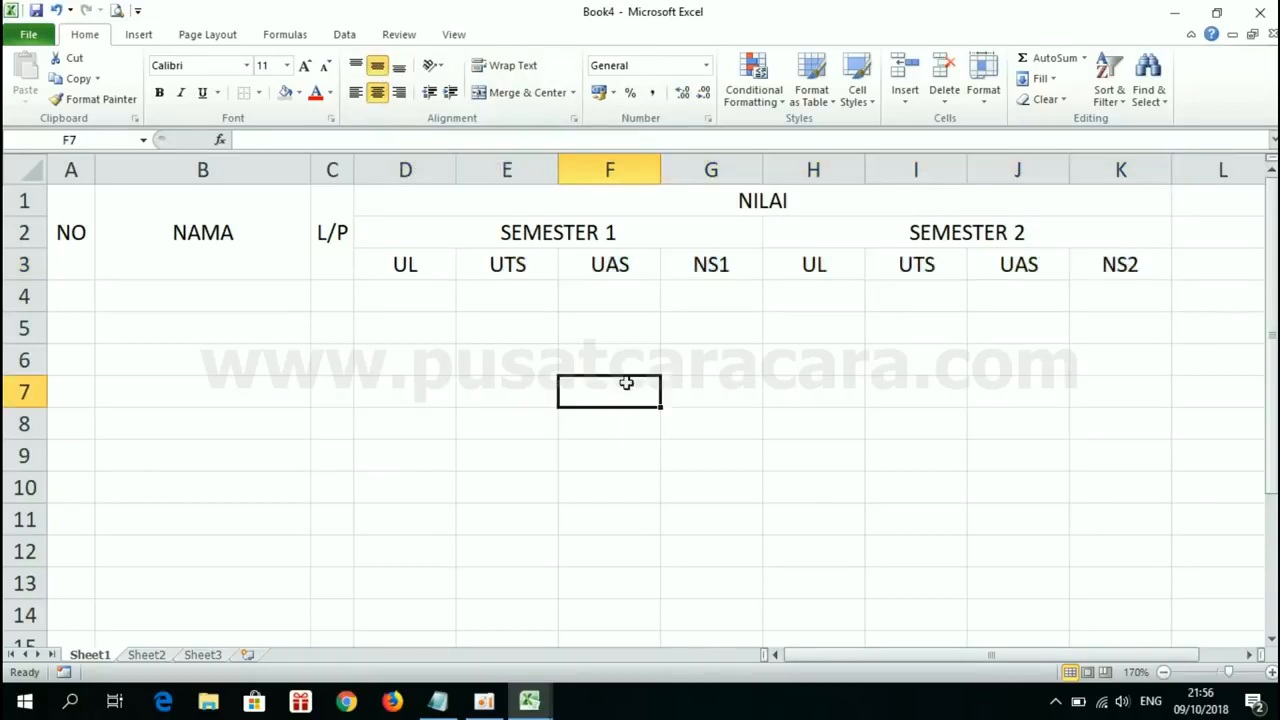
Step: Switch to Book1 to compare the widths of the score columns D to K, and return to Book4
{"action": "left_click", "coordinate": [545, 708]}
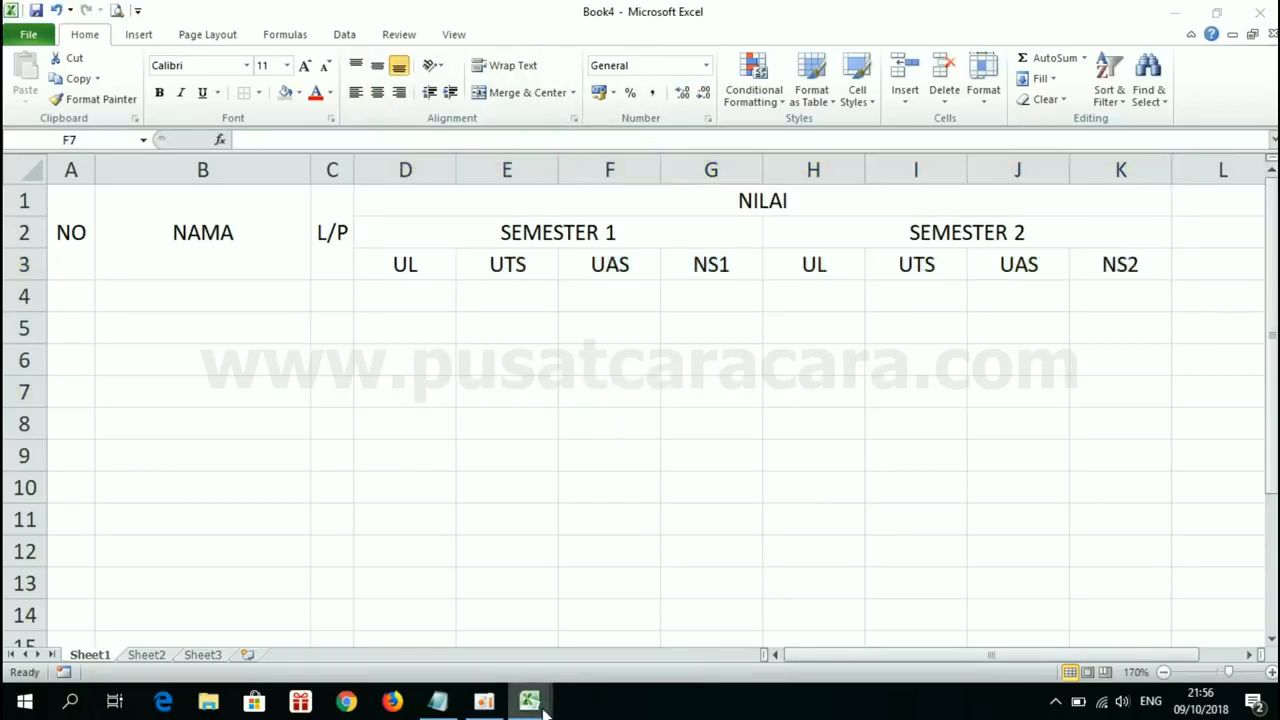
{"action": "left_click", "coordinate": [437, 608]}
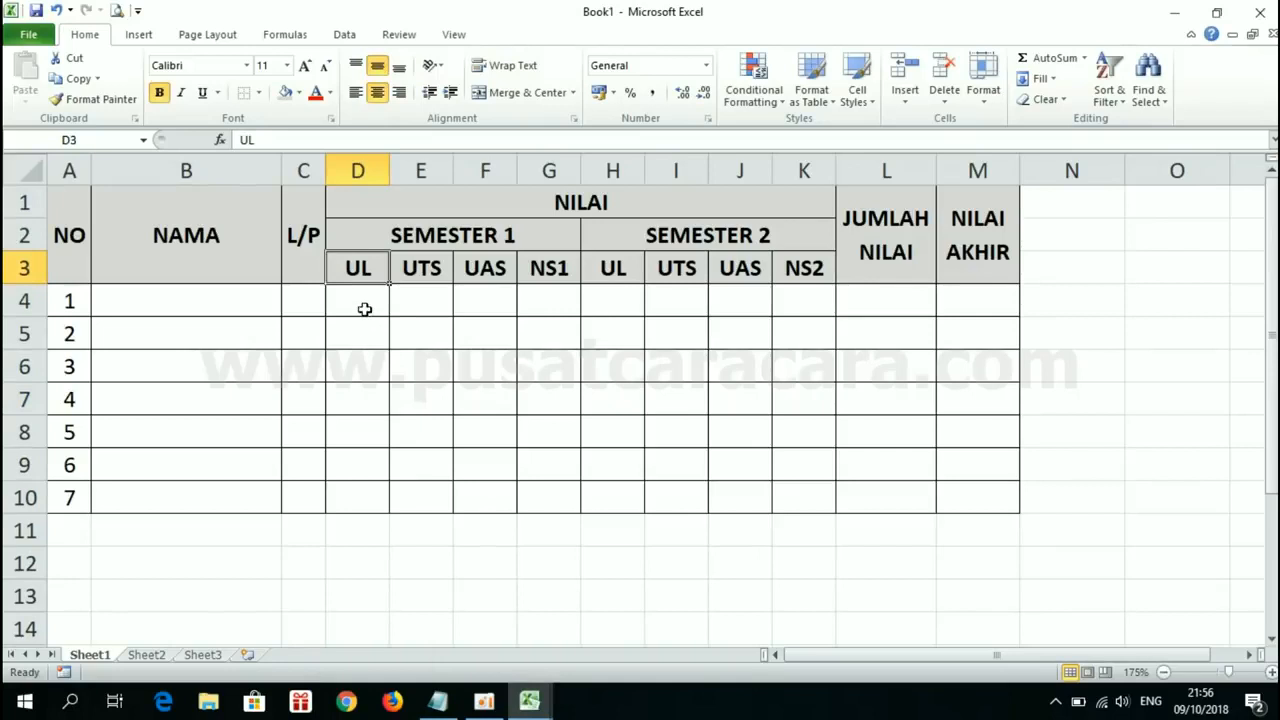
{"action": "left_click", "coordinate": [529, 706]}
{"action": "left_click", "coordinate": [622, 612]}
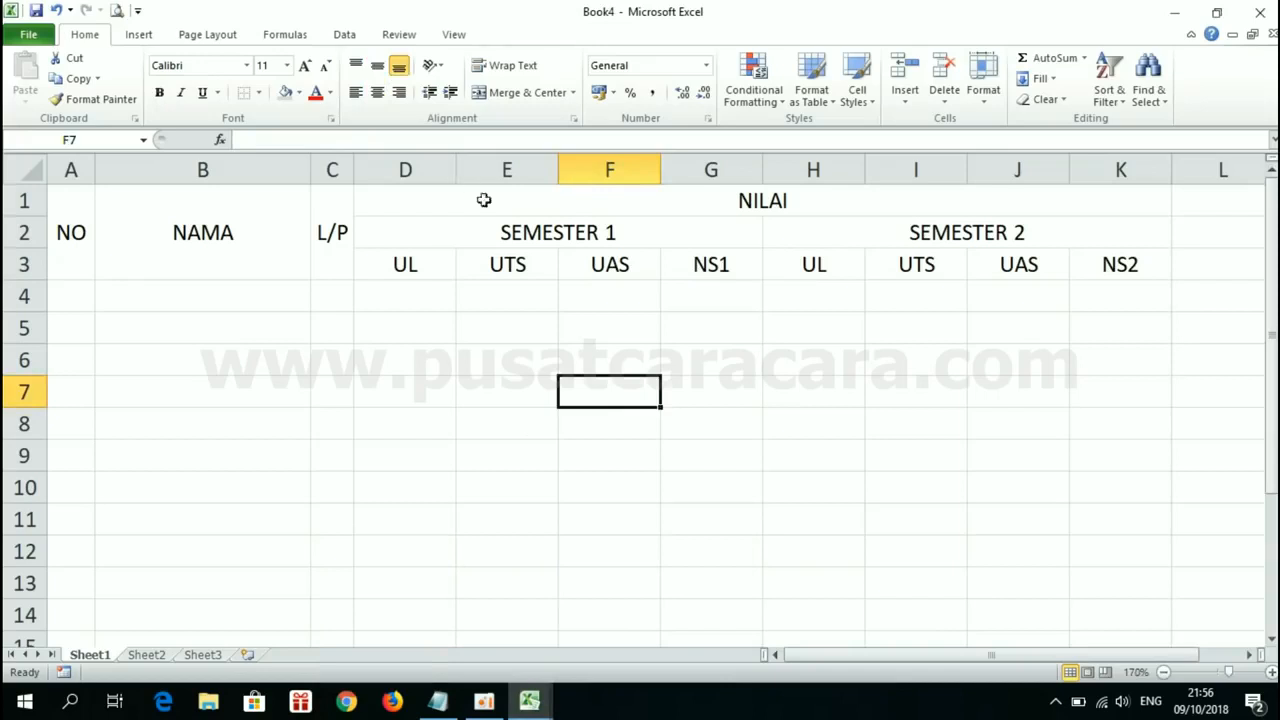
Step: Try narrowing columns D and E one at a time, and undo both width changes
{"action": "left_click", "coordinate": [421, 168]}
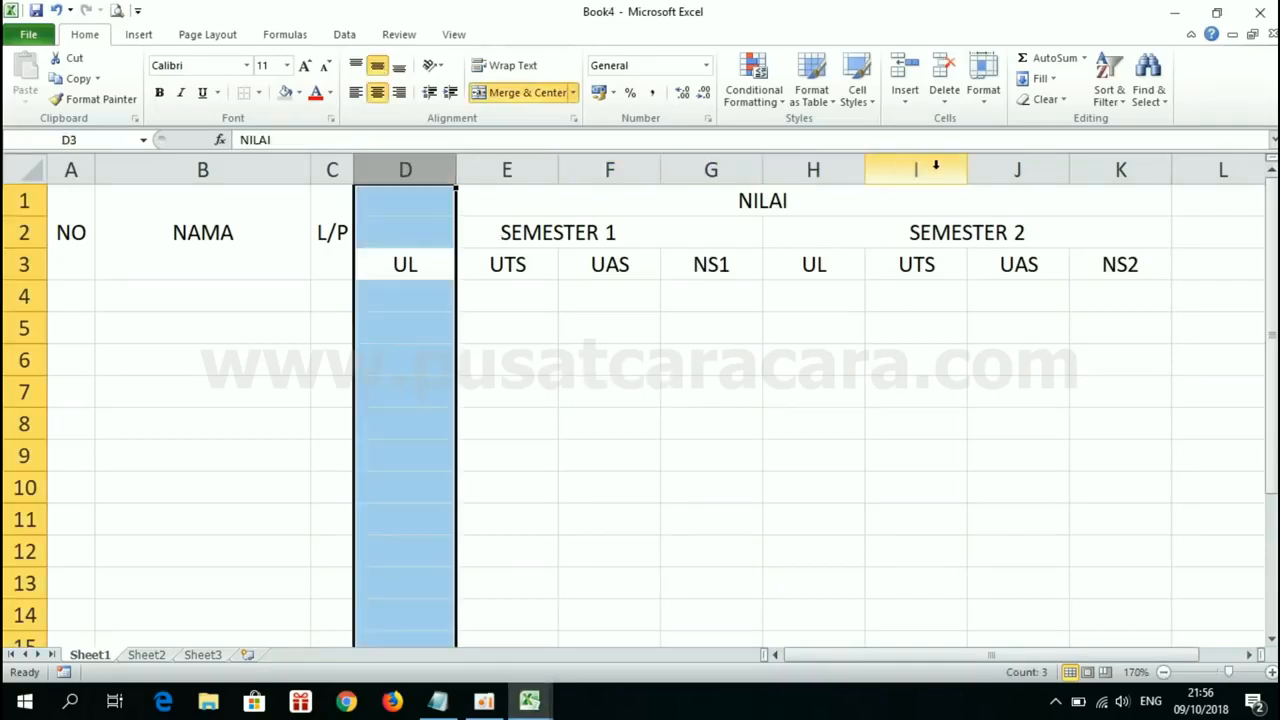
{"action": "left_click", "coordinate": [540, 294]}
{"action": "left_click_drag", "start_coordinate": [457, 172], "coordinate": [423, 171]}
{"action": "left_click_drag", "start_coordinate": [526, 176], "coordinate": [494, 176]}
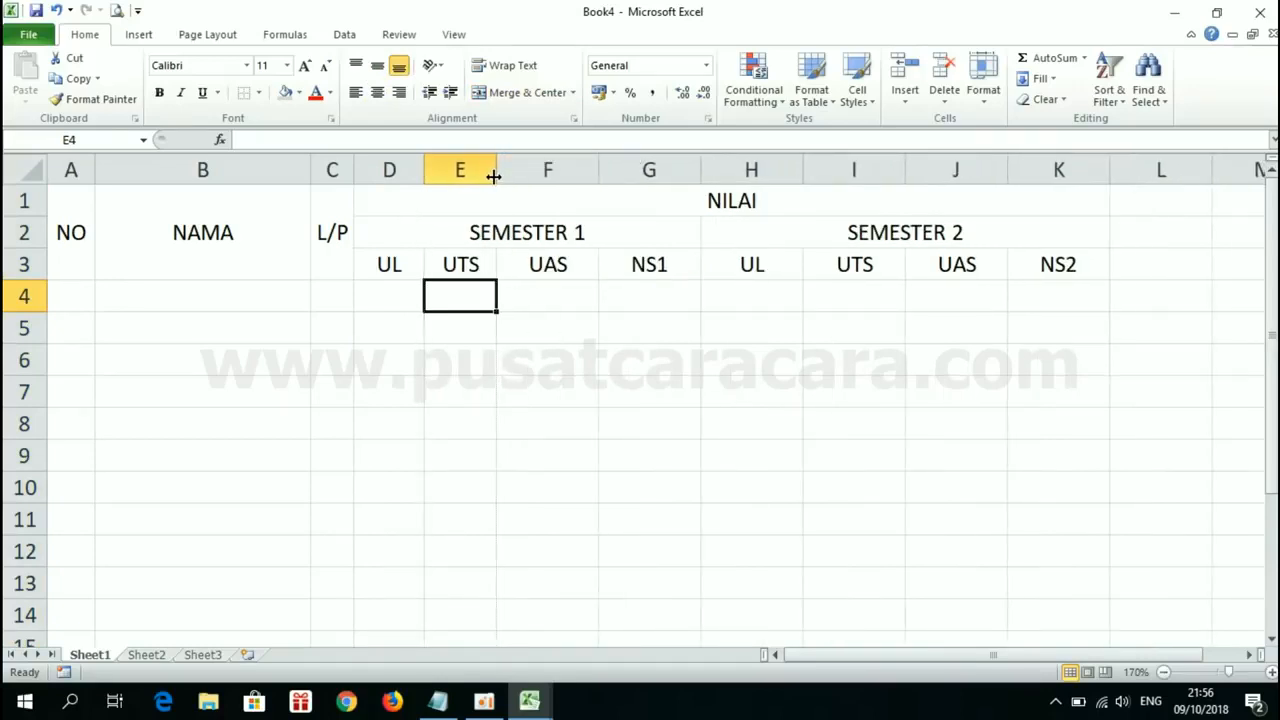
{"action": "key", "text": "ctrl+z"}
{"action": "key", "text": "ctrl+z"}
{"action": "left_click", "coordinate": [610, 309]}
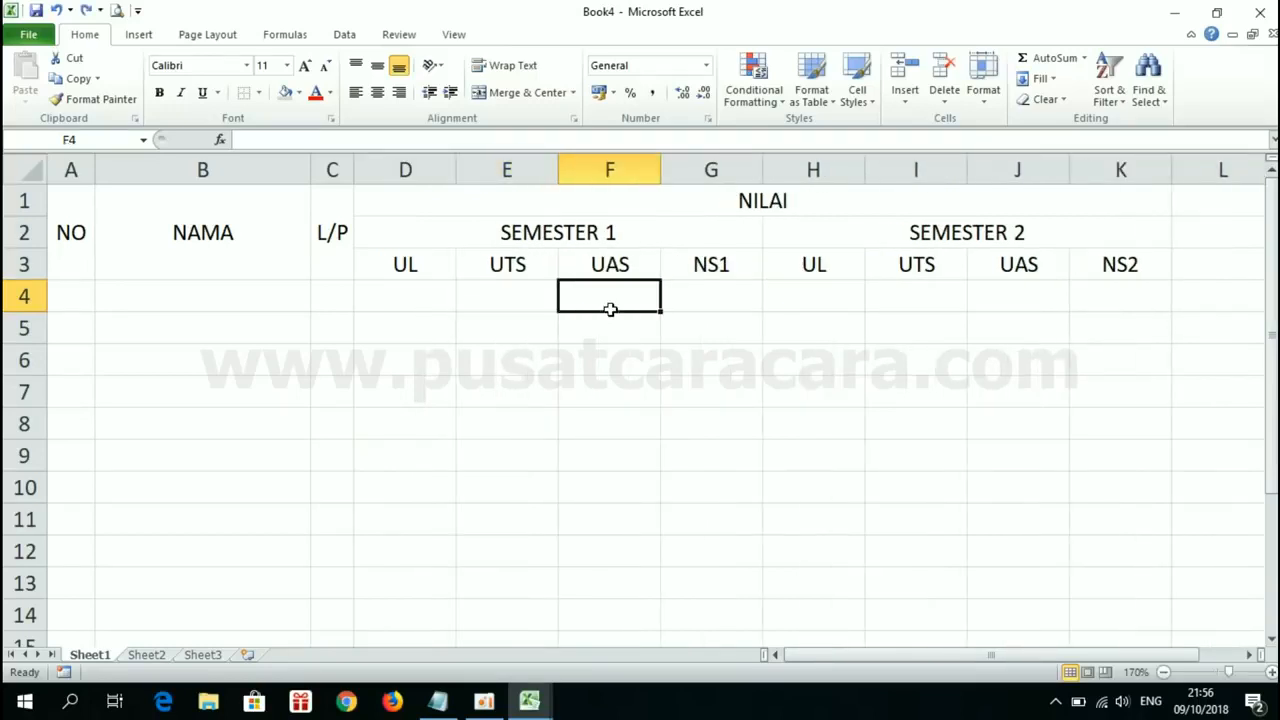
Step: Narrow columns D through K together to one equal width that just fits the row 3 subheadings
{"action": "left_click", "coordinate": [436, 165]}
{"action": "left_click_drag", "start_coordinate": [436, 165], "coordinate": [1122, 175]}
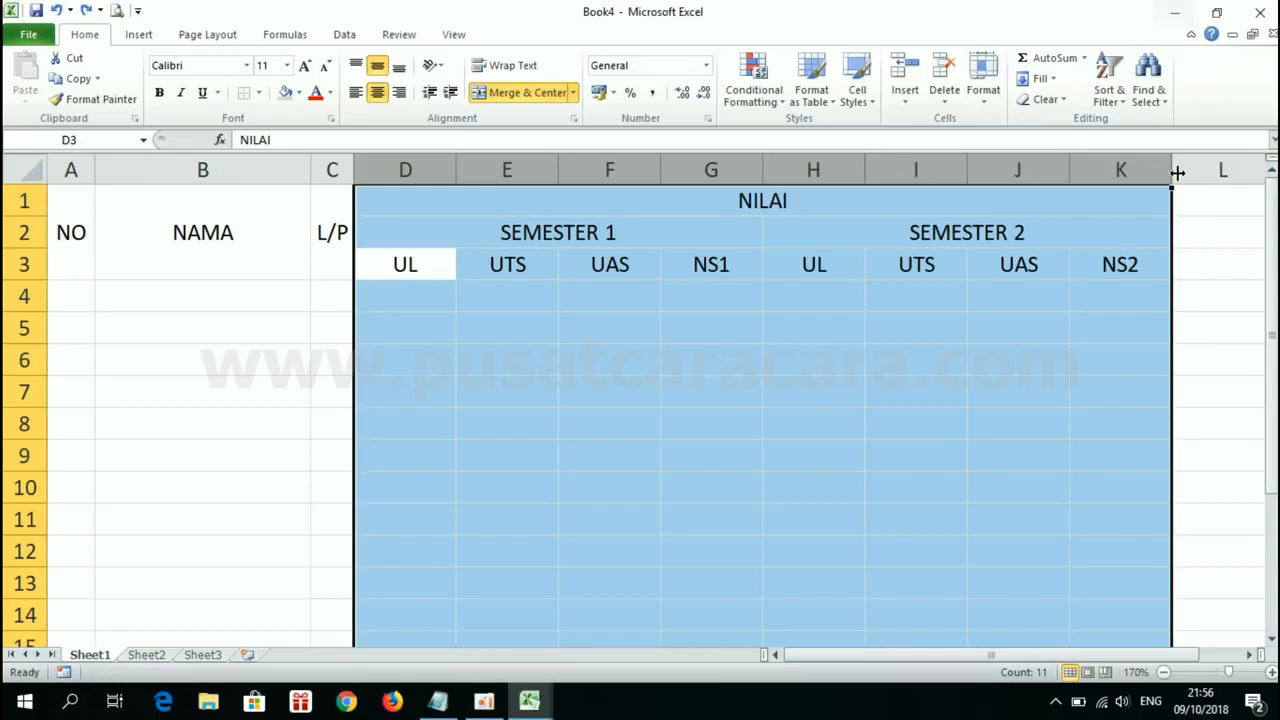
{"action": "left_click_drag", "start_coordinate": [1172, 173], "coordinate": [1118, 178]}
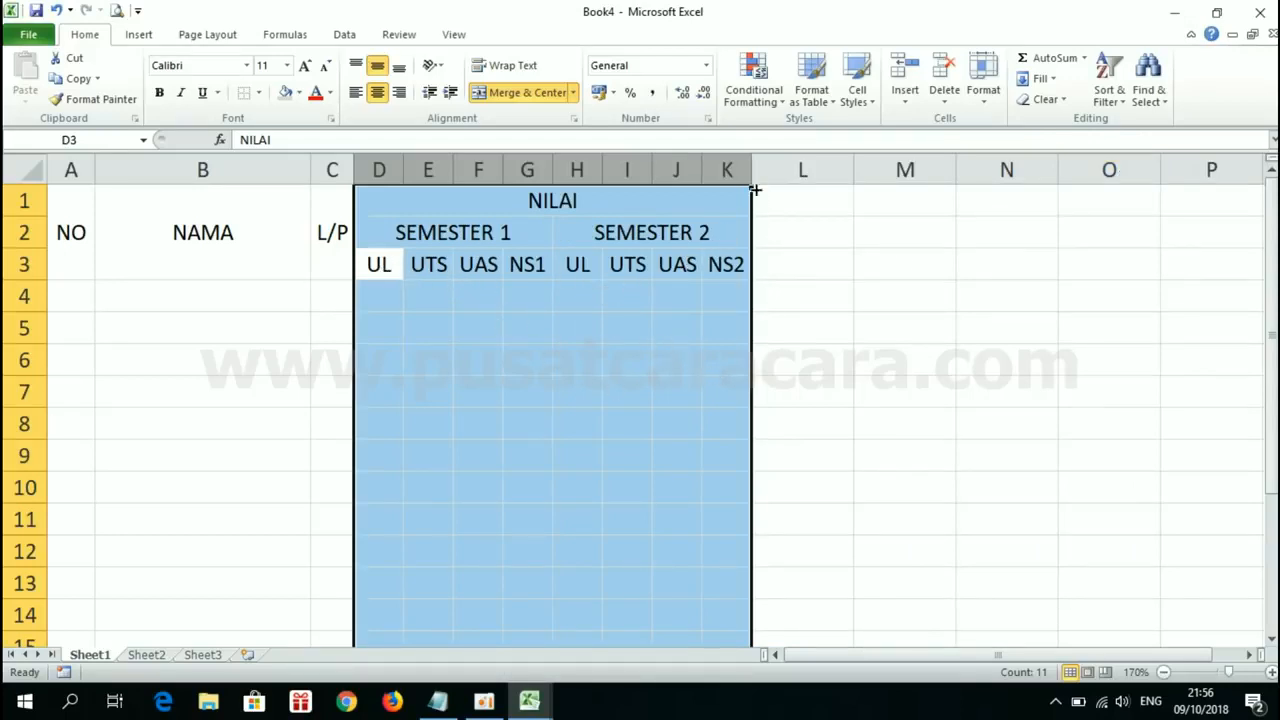
{"action": "left_click_drag", "start_coordinate": [750, 175], "coordinate": [760, 177]}
{"action": "left_click", "coordinate": [828, 315]}
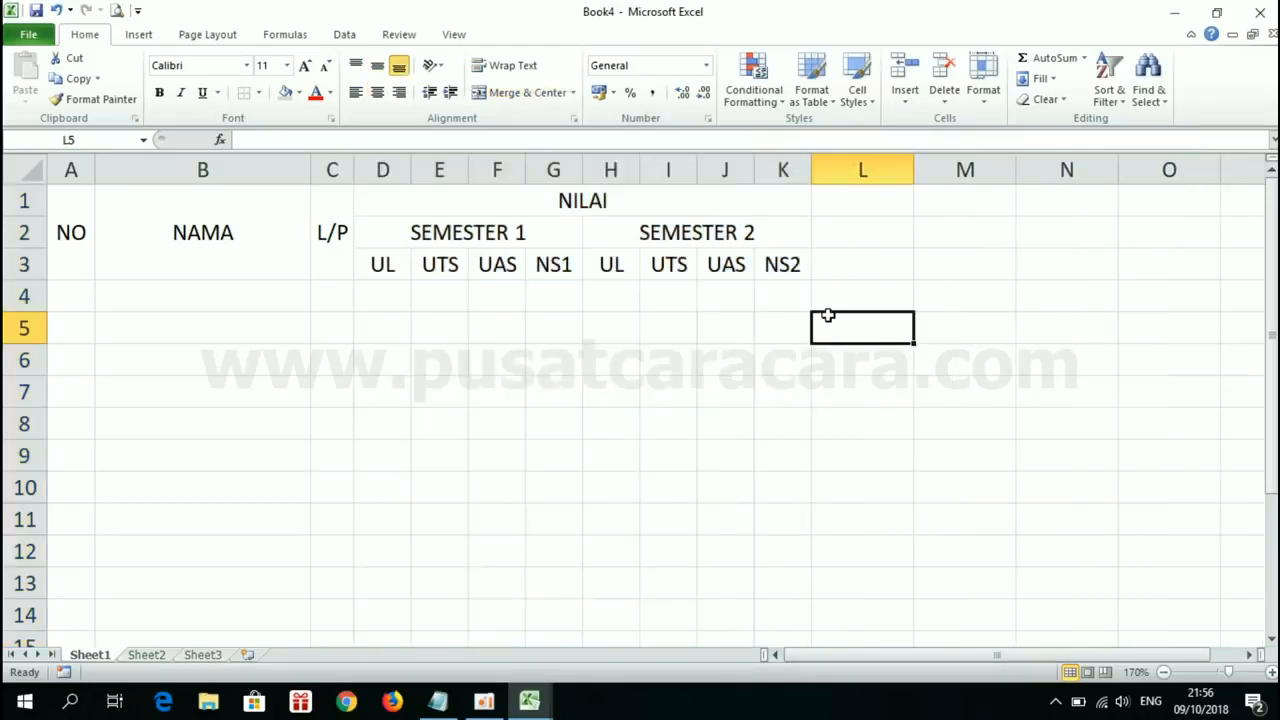
Step: Switch to Book1 and examine the merged headers in L1 and M1, comparing them with those in A1, B1 and C1
{"action": "left_click", "coordinate": [529, 702]}
{"action": "left_click", "coordinate": [405, 568]}
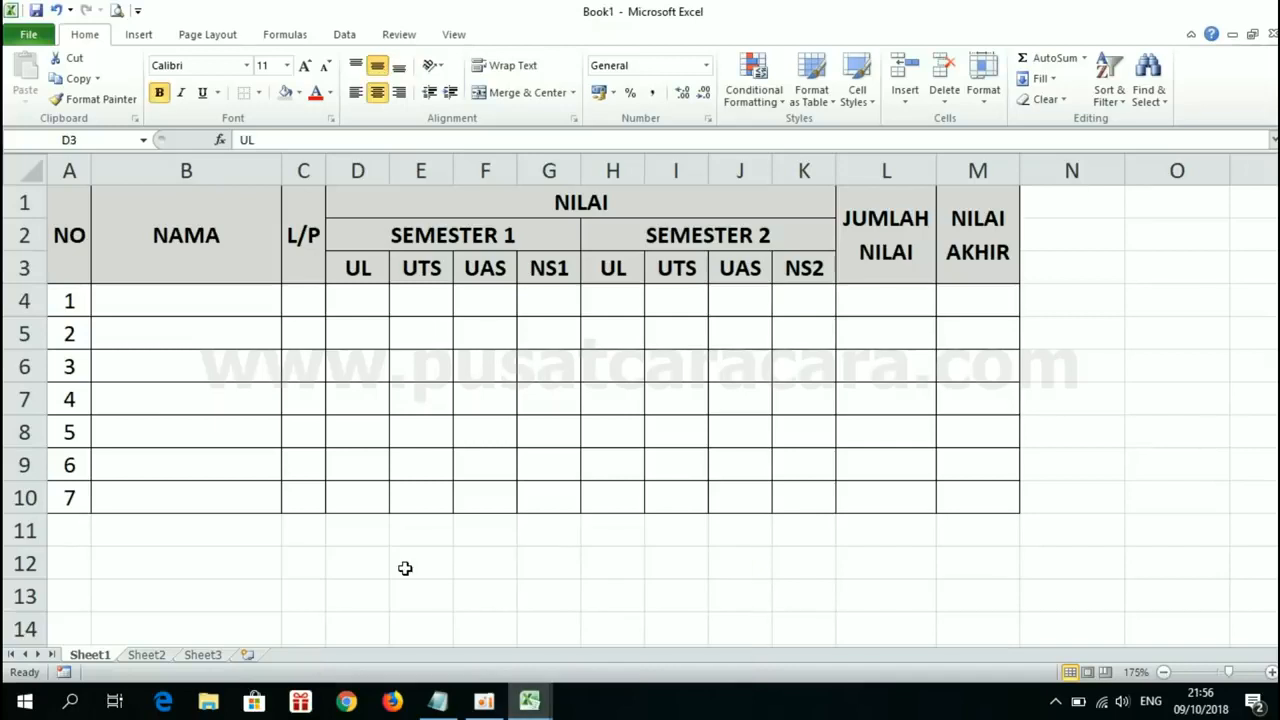
{"action": "left_click", "coordinate": [861, 240]}
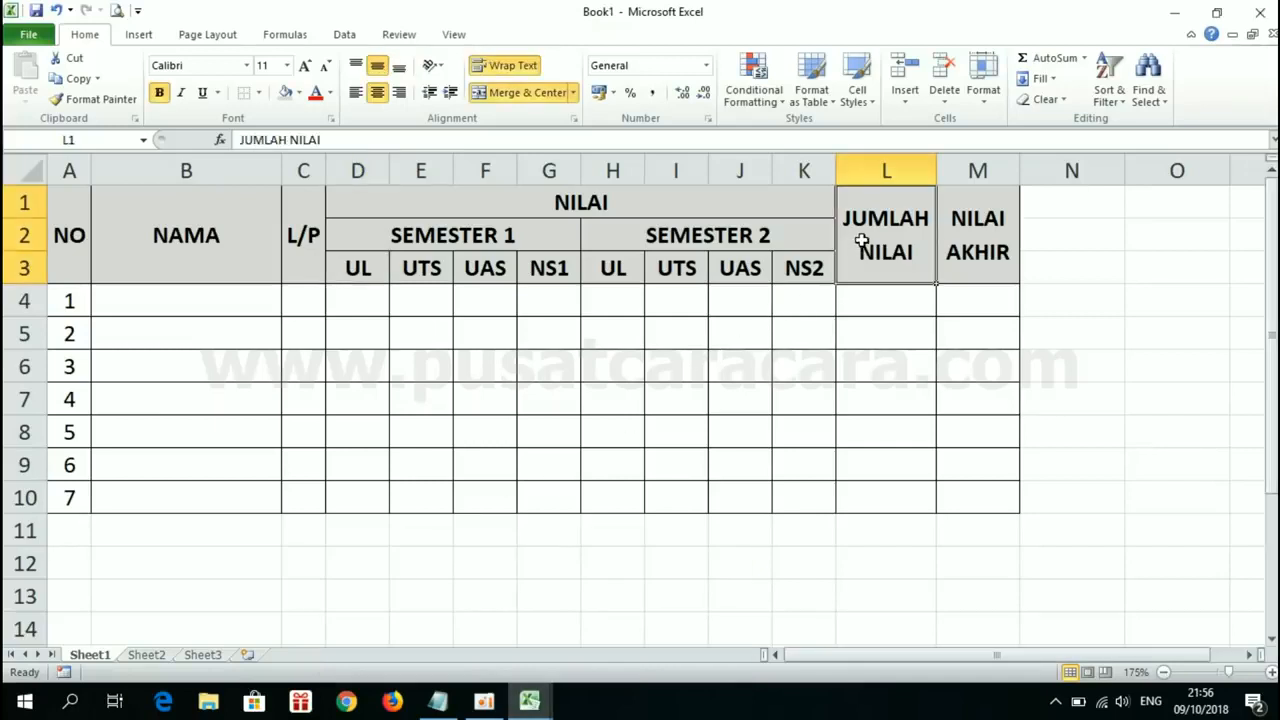
{"action": "left_click", "coordinate": [984, 220]}
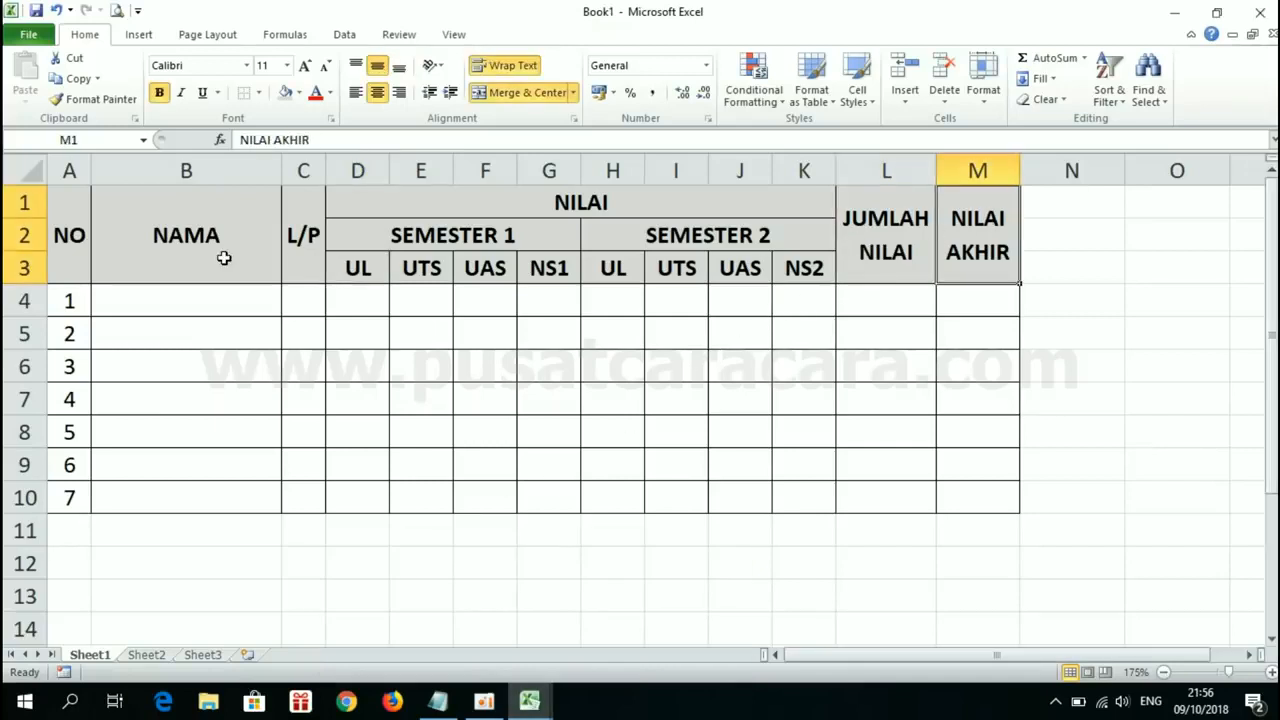
{"action": "left_click", "coordinate": [67, 222]}
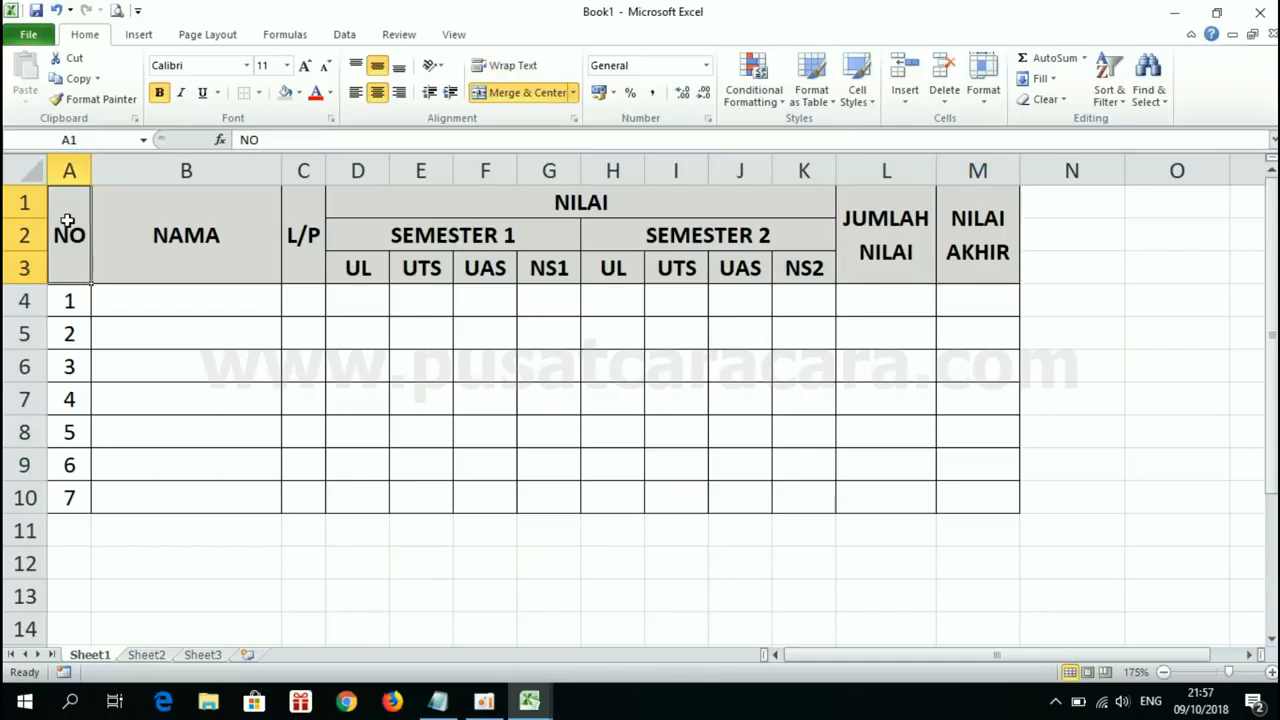
{"action": "left_click", "coordinate": [172, 217]}
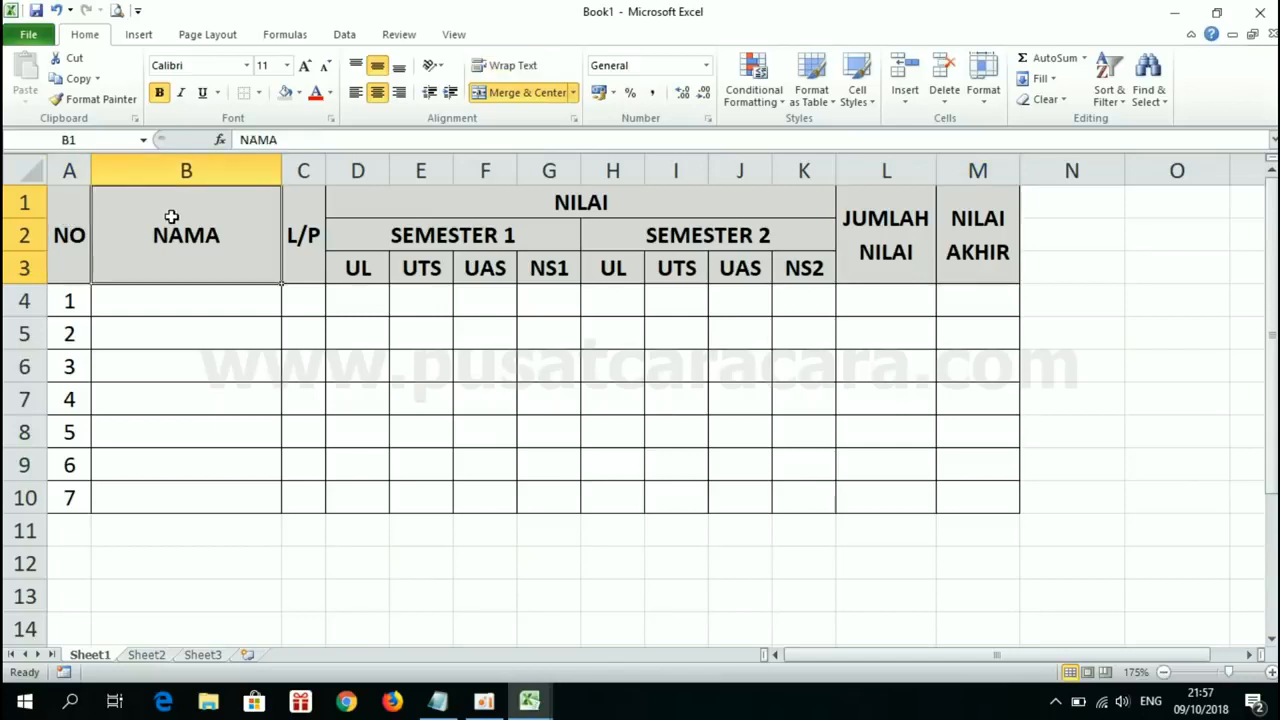
{"action": "left_click", "coordinate": [302, 219]}
{"action": "left_click", "coordinate": [875, 244]}
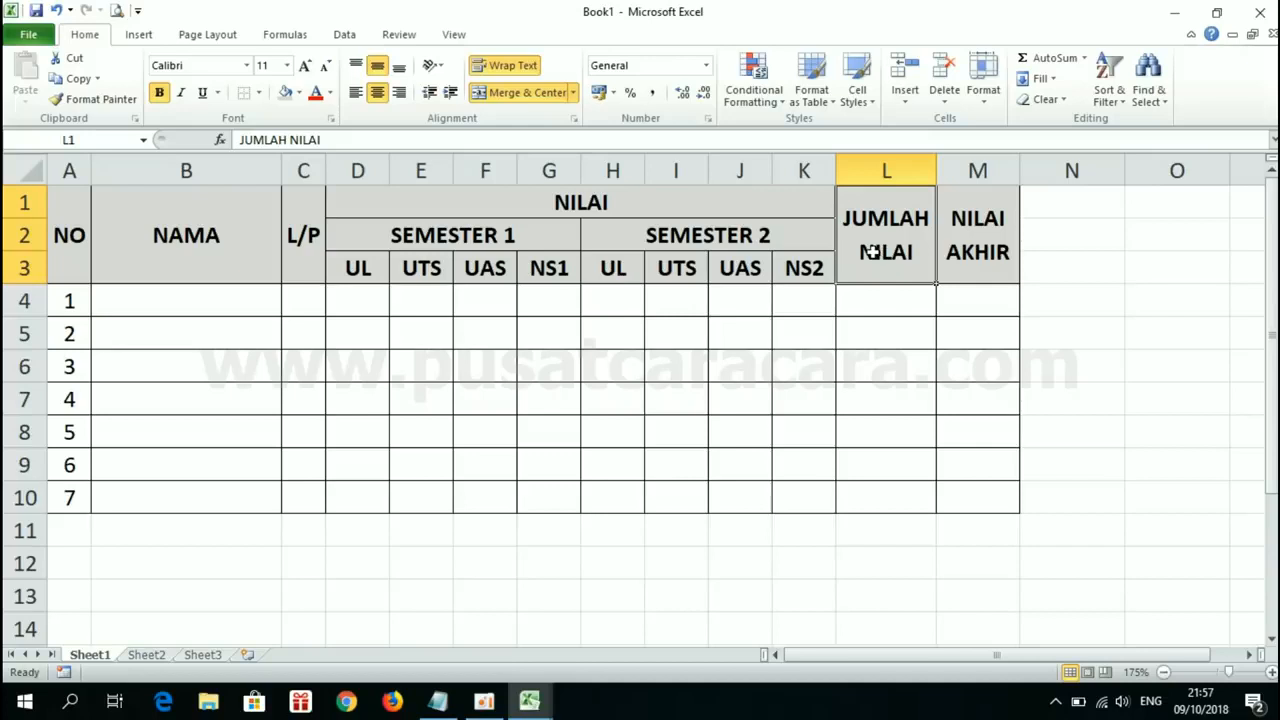
{"action": "left_click", "coordinate": [984, 218]}
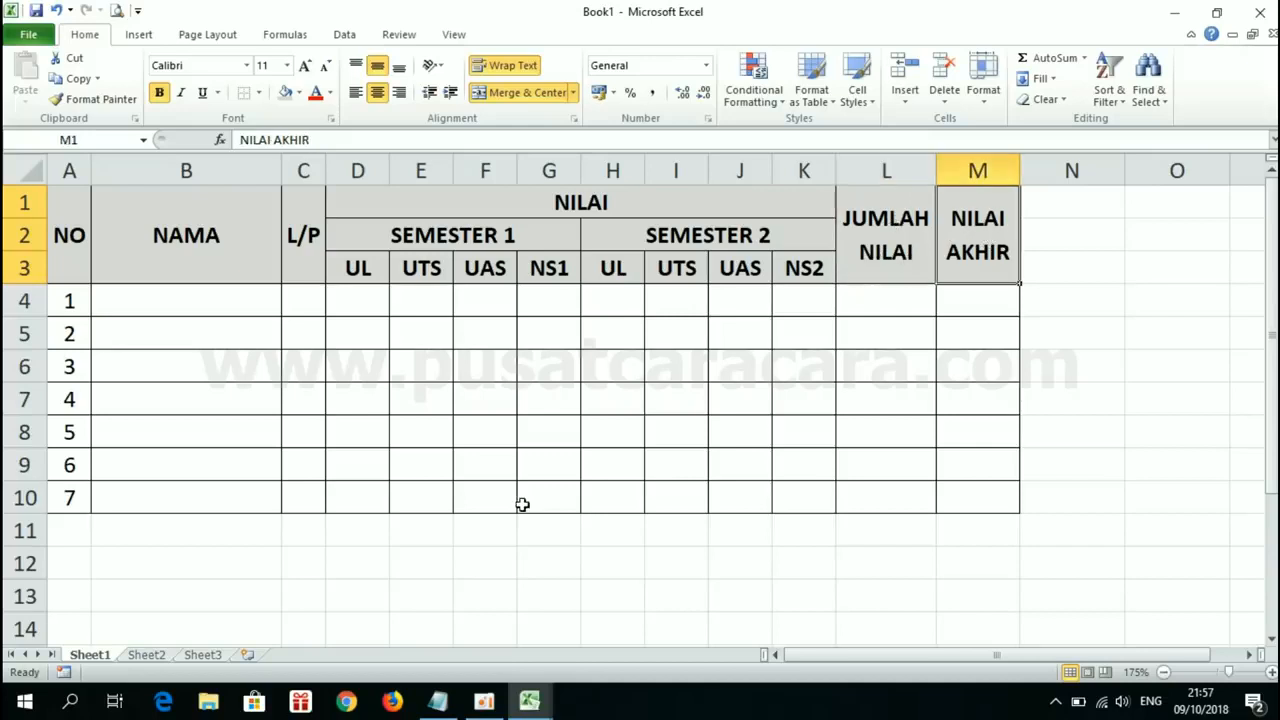
Step: Switch back to Book4 and enter the header JUMLAH NILAI in L1
{"action": "left_click", "coordinate": [522, 702]}
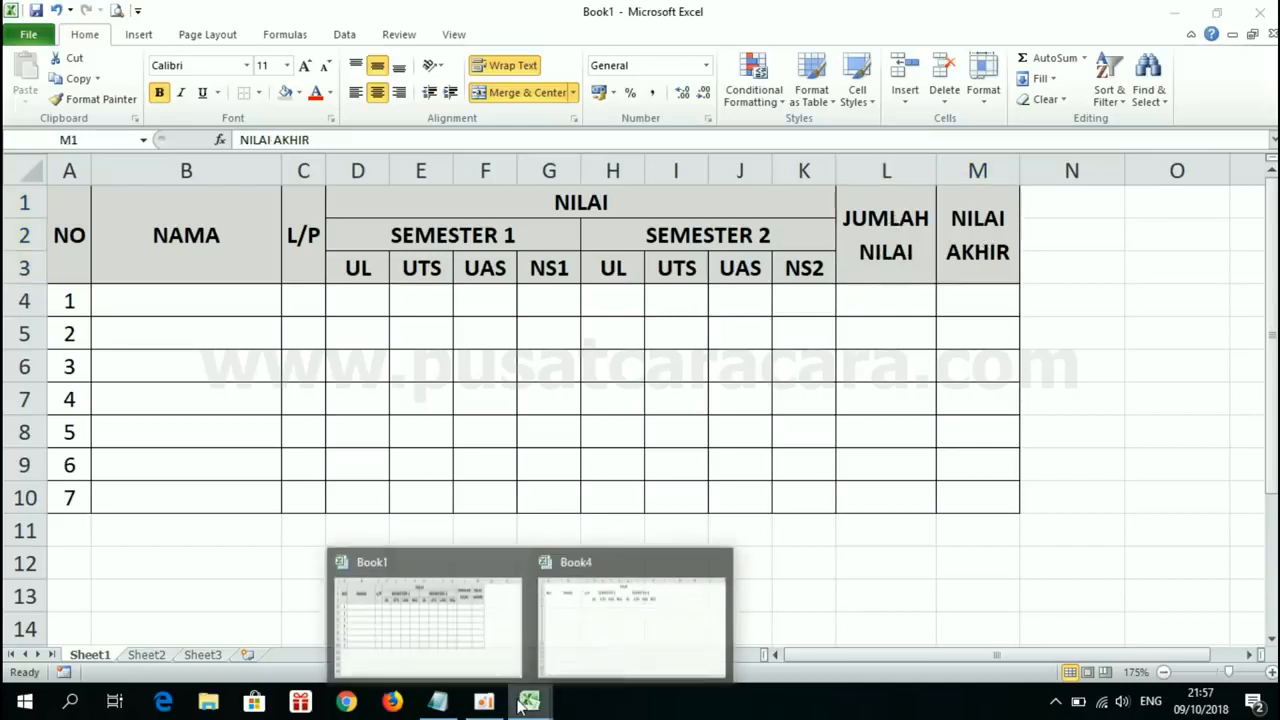
{"action": "left_click", "coordinate": [607, 600]}
{"action": "left_click", "coordinate": [841, 195]}
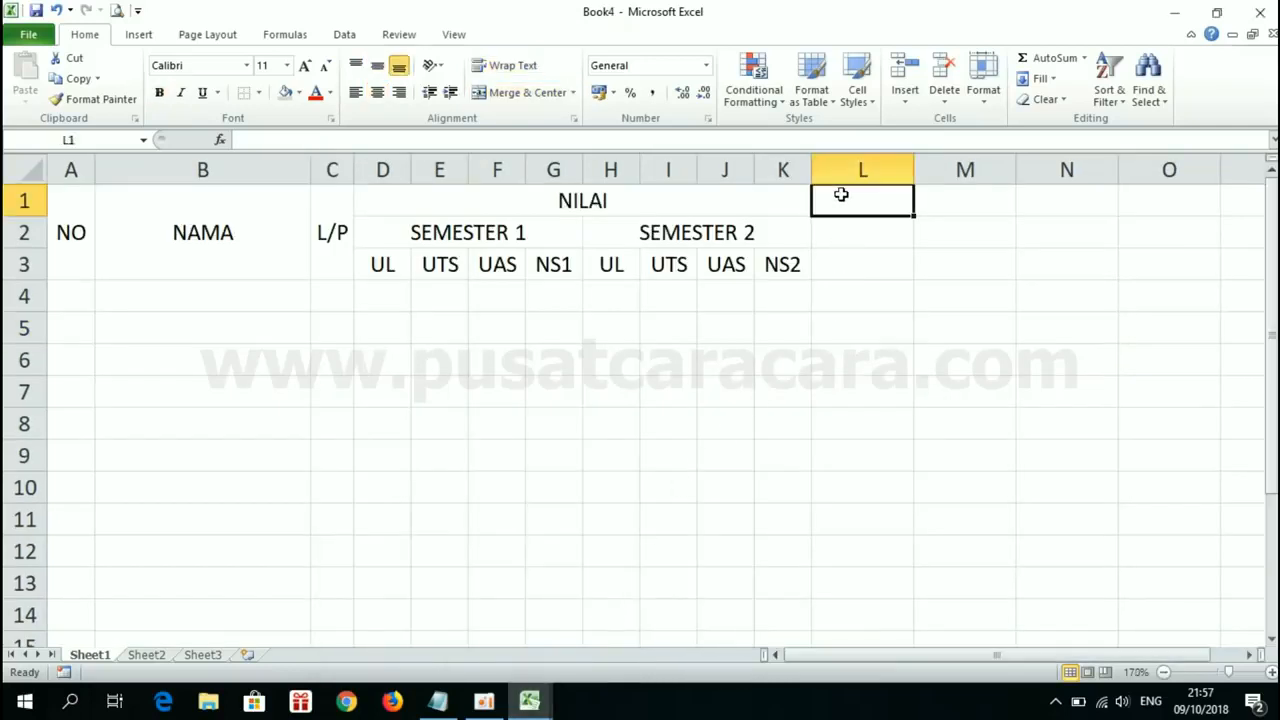
{"action": "type", "text": "JUMLAH NILAI"}
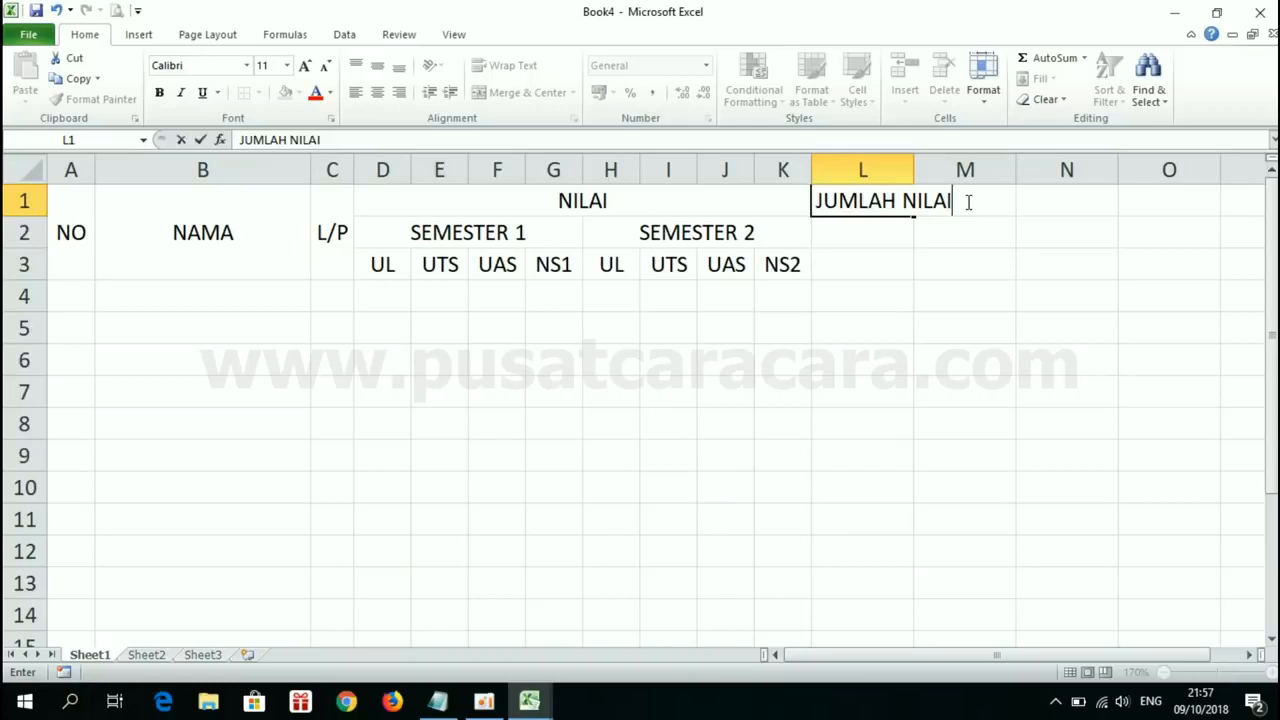
{"action": "key", "text": "Return"}
Step: Merge and center L1:L3, apply Middle Align and wrap the JUMLAH NILAI text
{"action": "left_click_drag", "start_coordinate": [863, 200], "coordinate": [865, 261]}
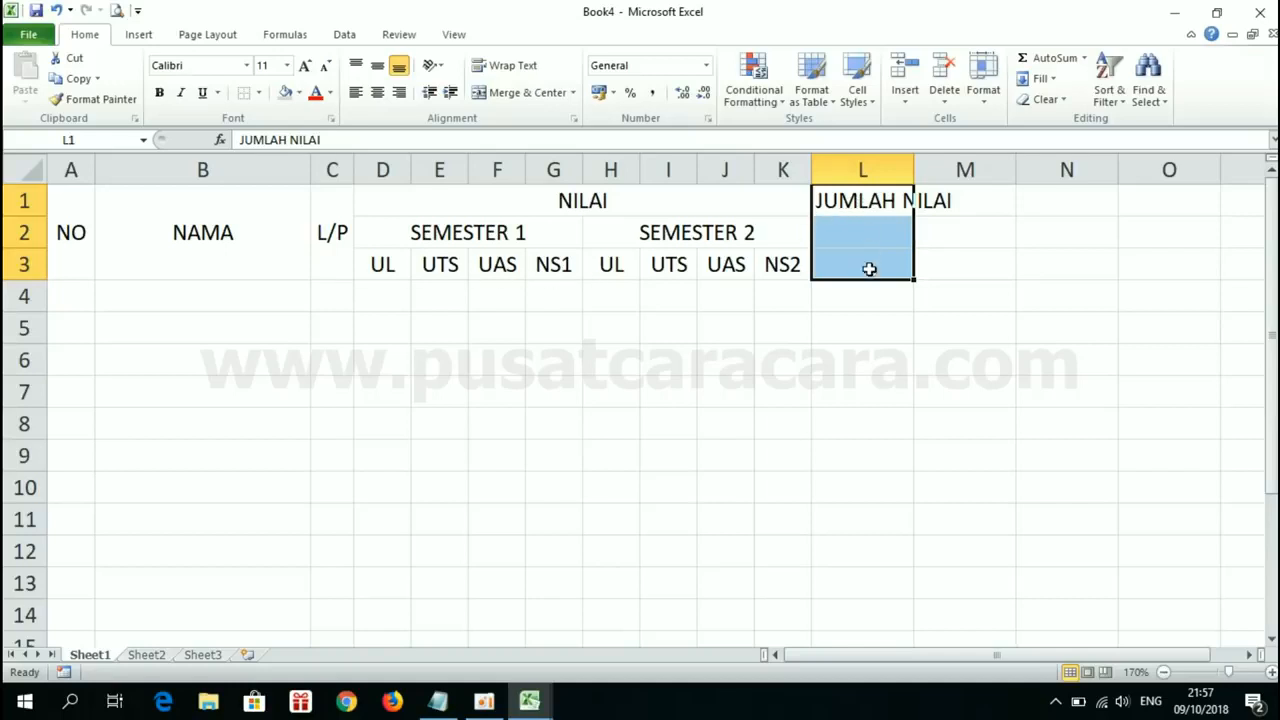
{"action": "left_click", "coordinate": [517, 94]}
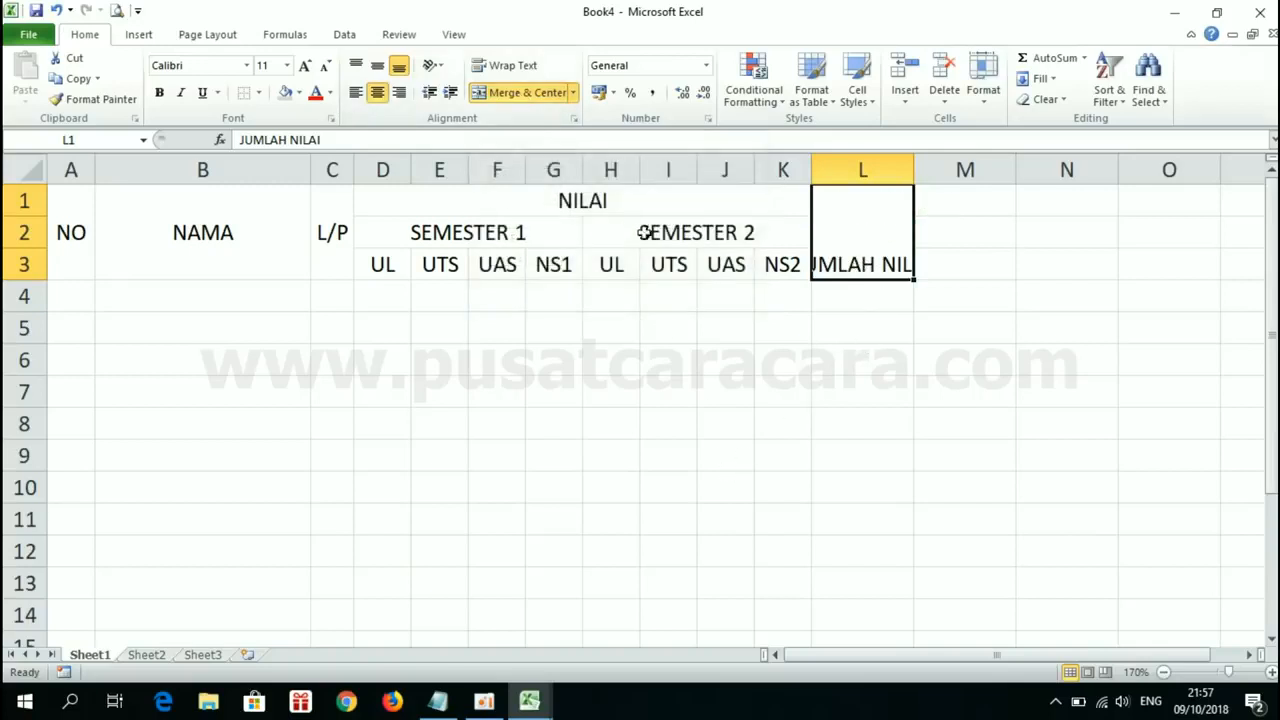
{"action": "left_click", "coordinate": [381, 68]}
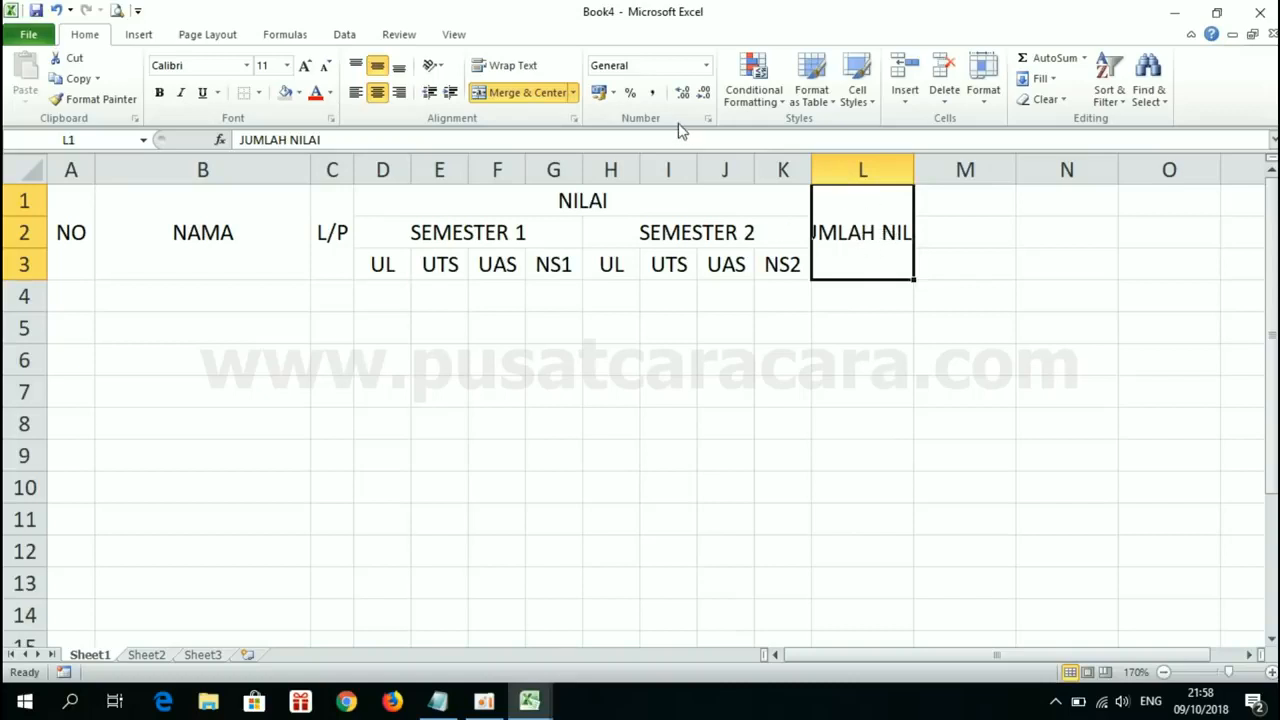
{"action": "left_click", "coordinate": [510, 70]}
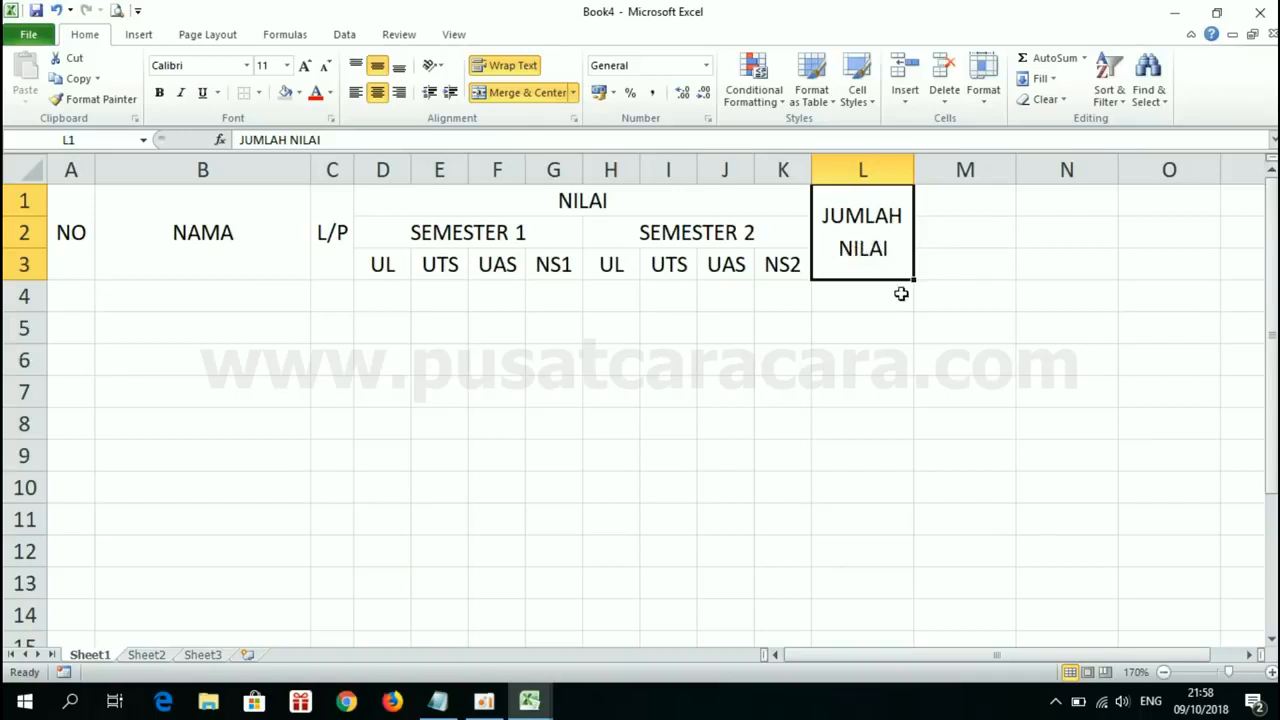
Step: Check the last header in column M of Book1 and return to Book4
{"action": "left_click", "coordinate": [532, 697]}
{"action": "left_click", "coordinate": [479, 602]}
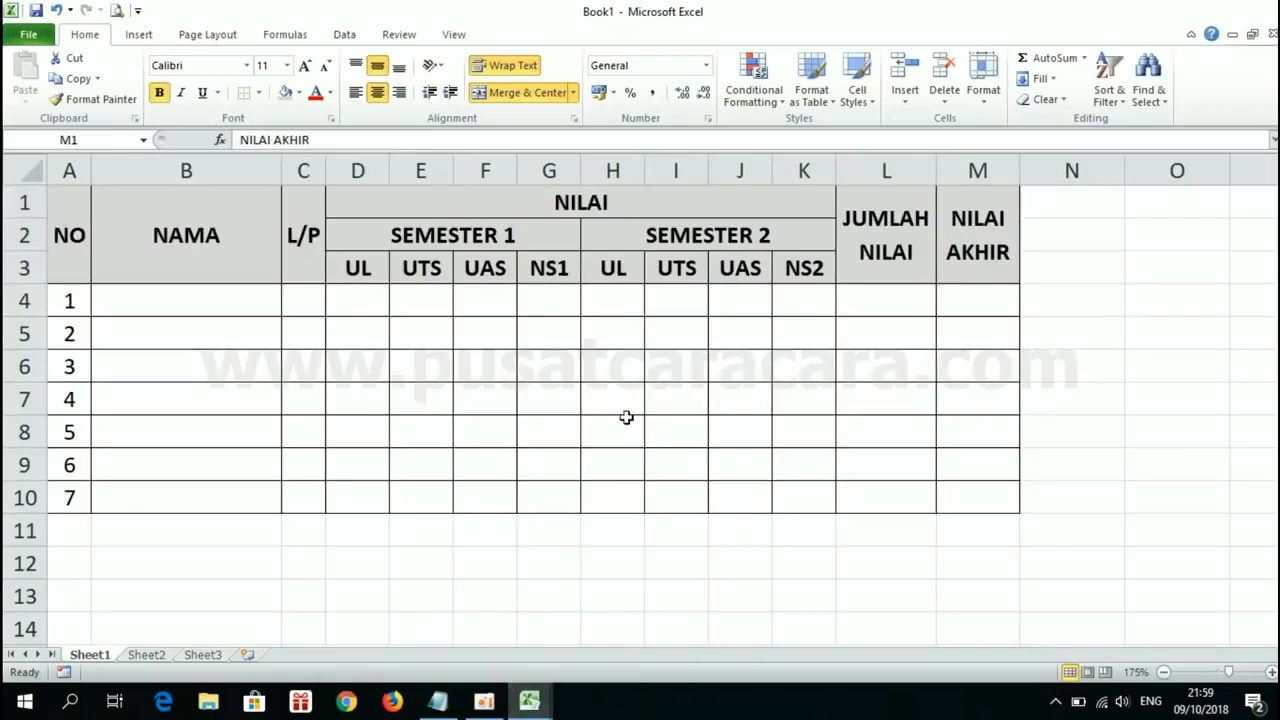
{"action": "left_click", "coordinate": [545, 699]}
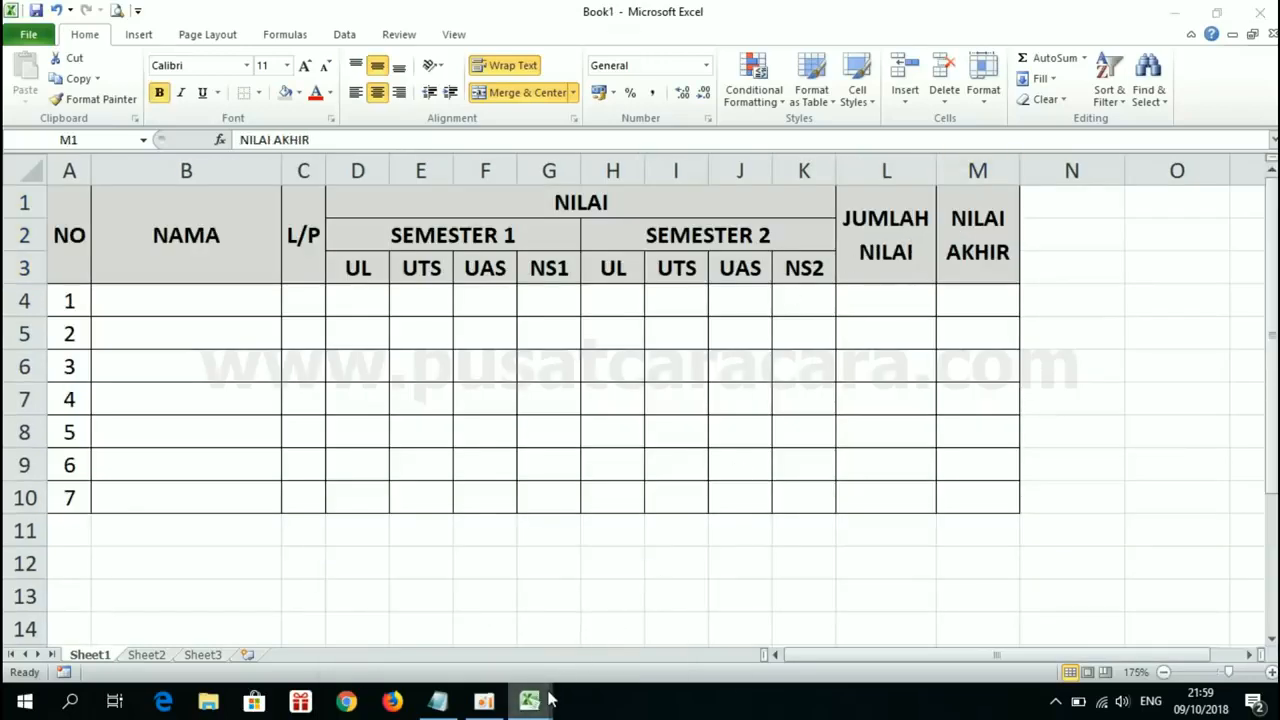
{"action": "left_click", "coordinate": [638, 600]}
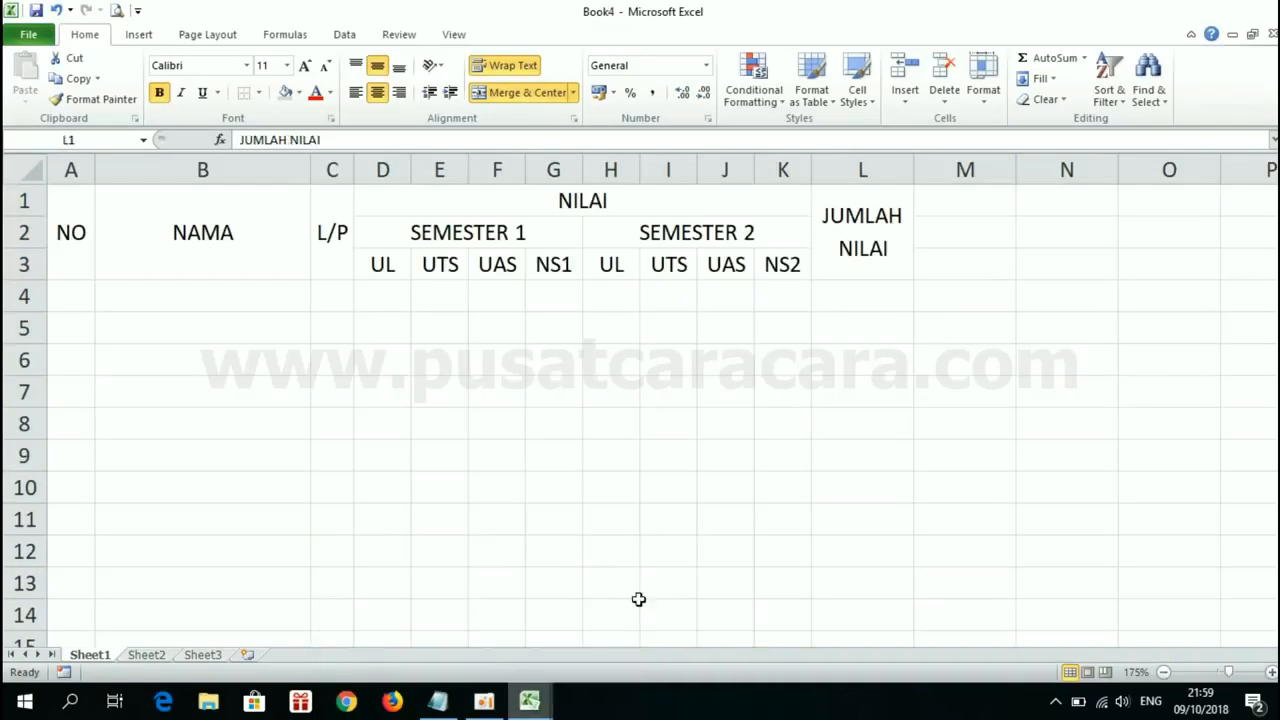
Step: Enter the header NILAI AKHIR in M1
{"action": "left_click", "coordinate": [957, 208]}
{"action": "type", "text": "N"}
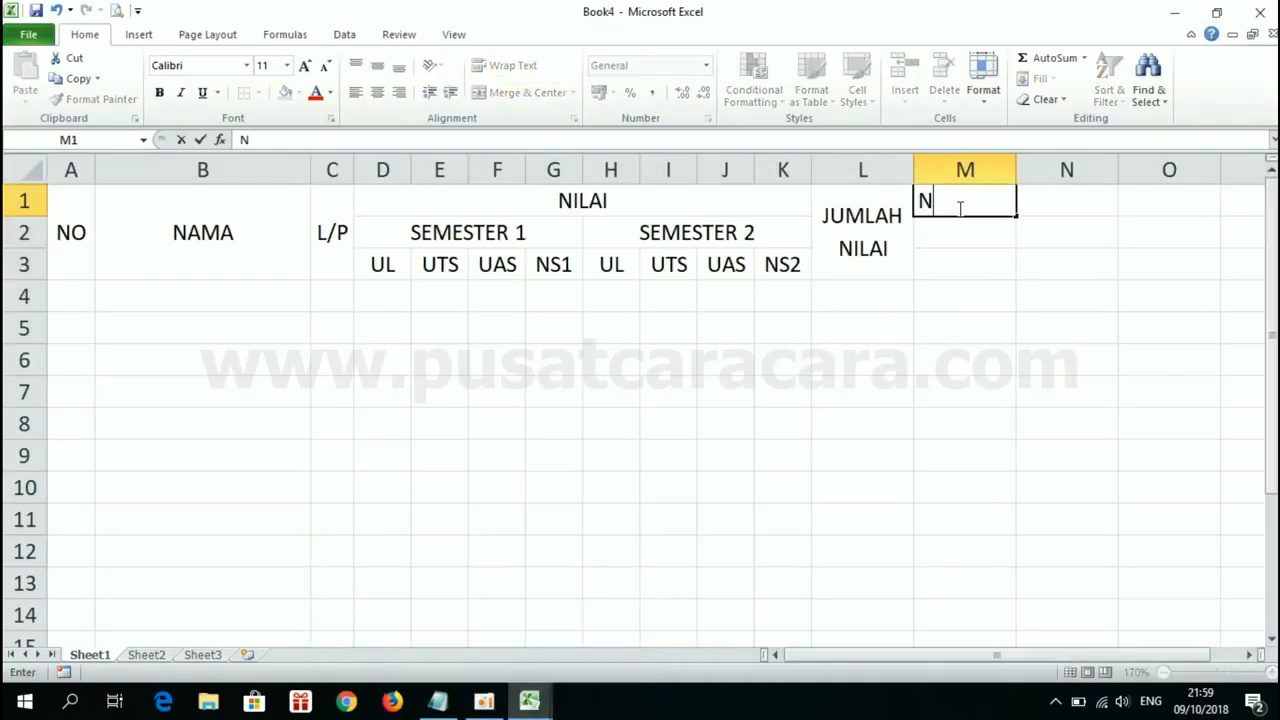
{"action": "type", "text": "ILAI AKHIR"}
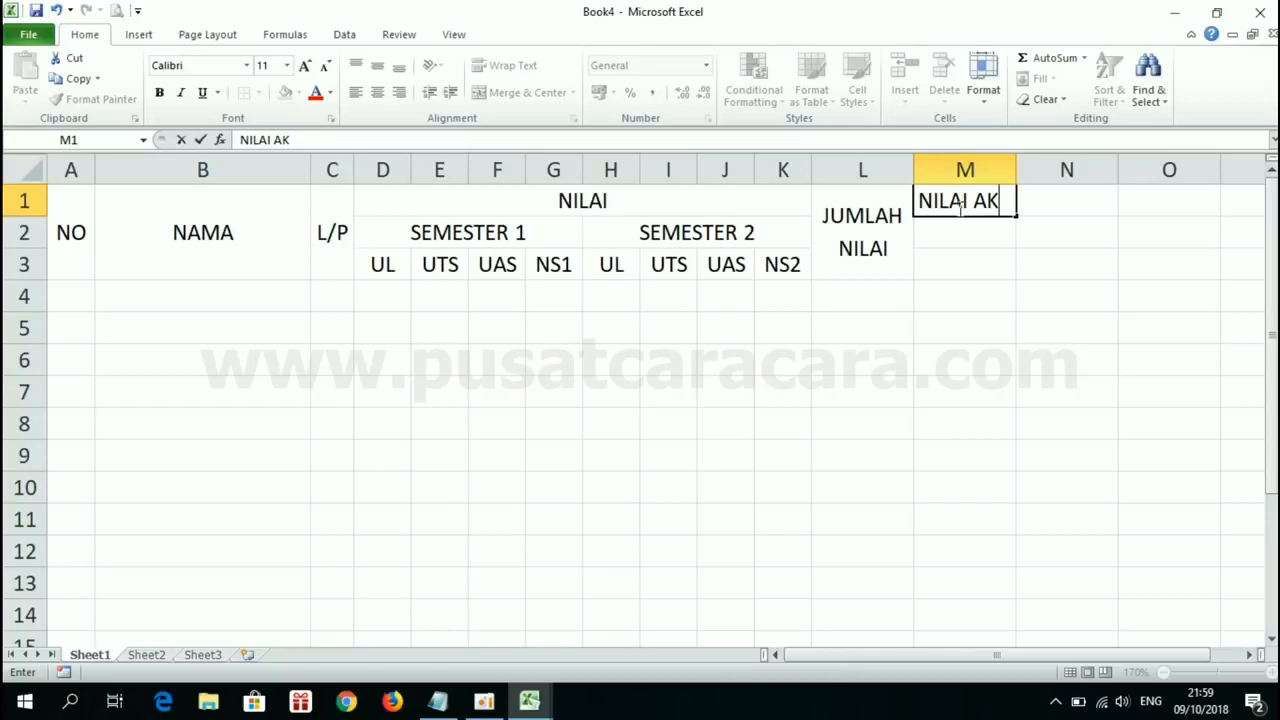
{"action": "key", "text": "Return"}
Step: Merge and center M1:M3, apply Middle Align and wrap the NILAI AKHIR text
{"action": "left_click_drag", "start_coordinate": [957, 205], "coordinate": [961, 260]}
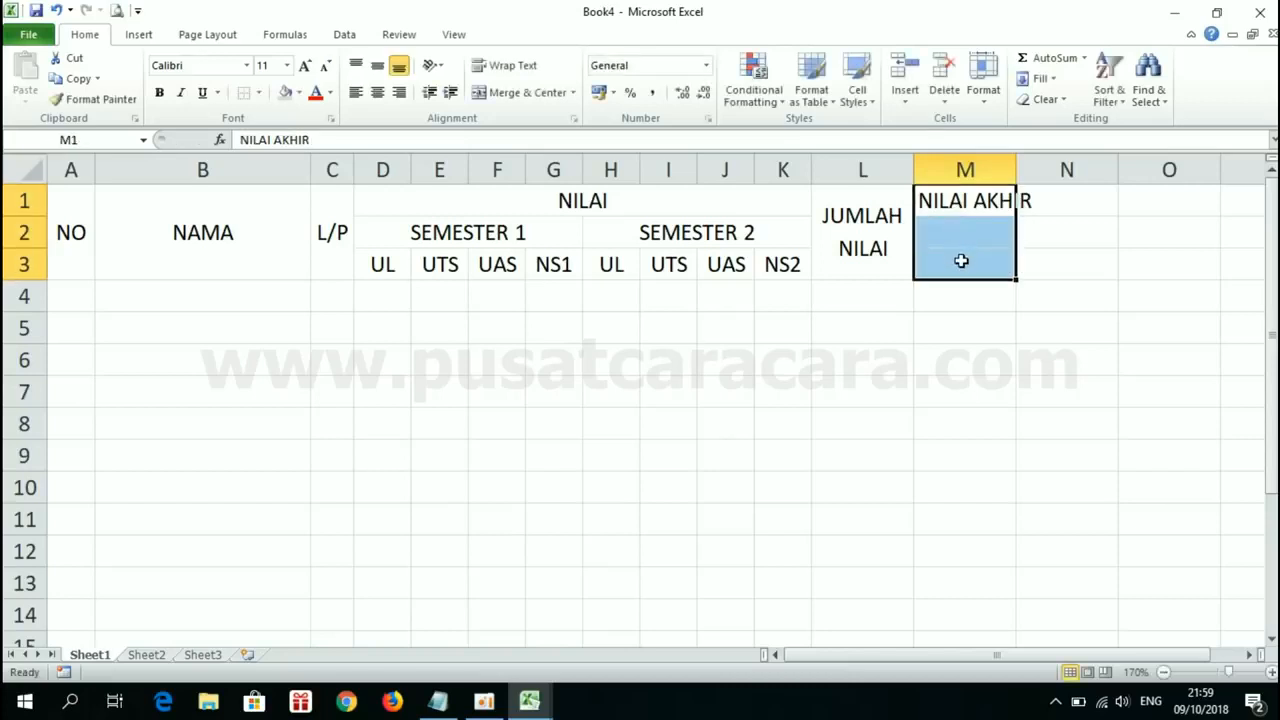
{"action": "left_click", "coordinate": [513, 96]}
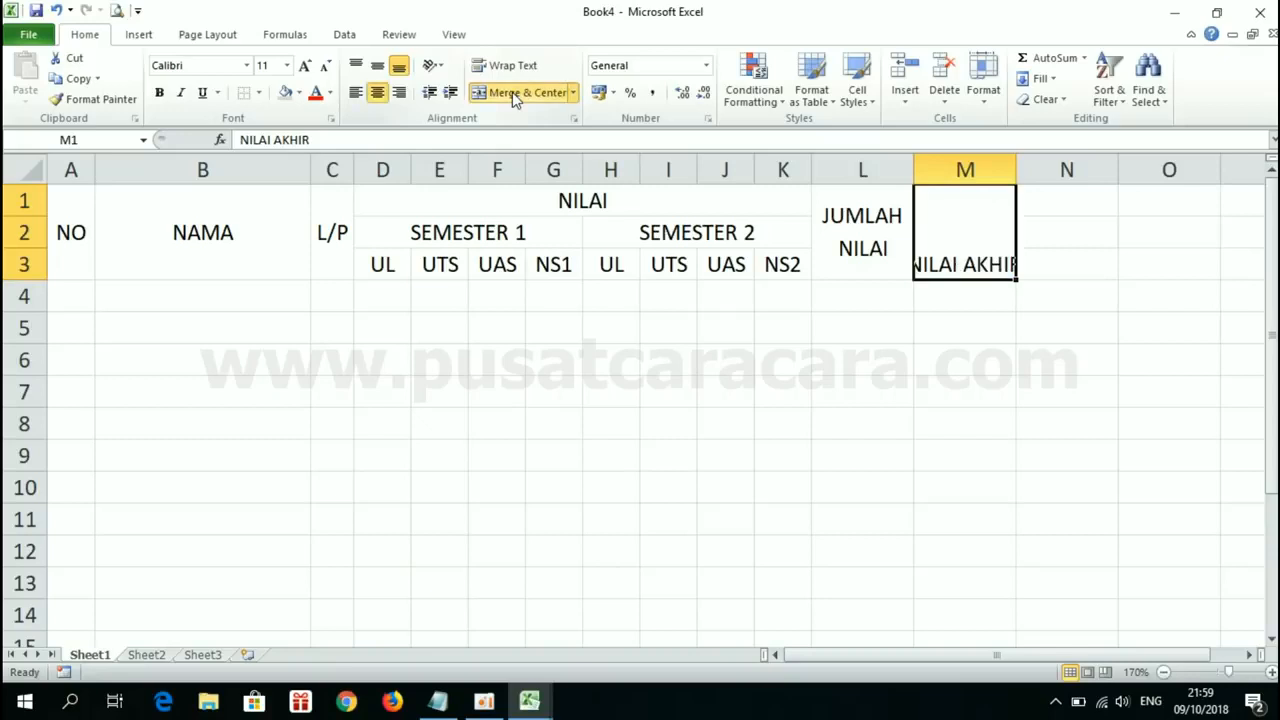
{"action": "left_click", "coordinate": [377, 66]}
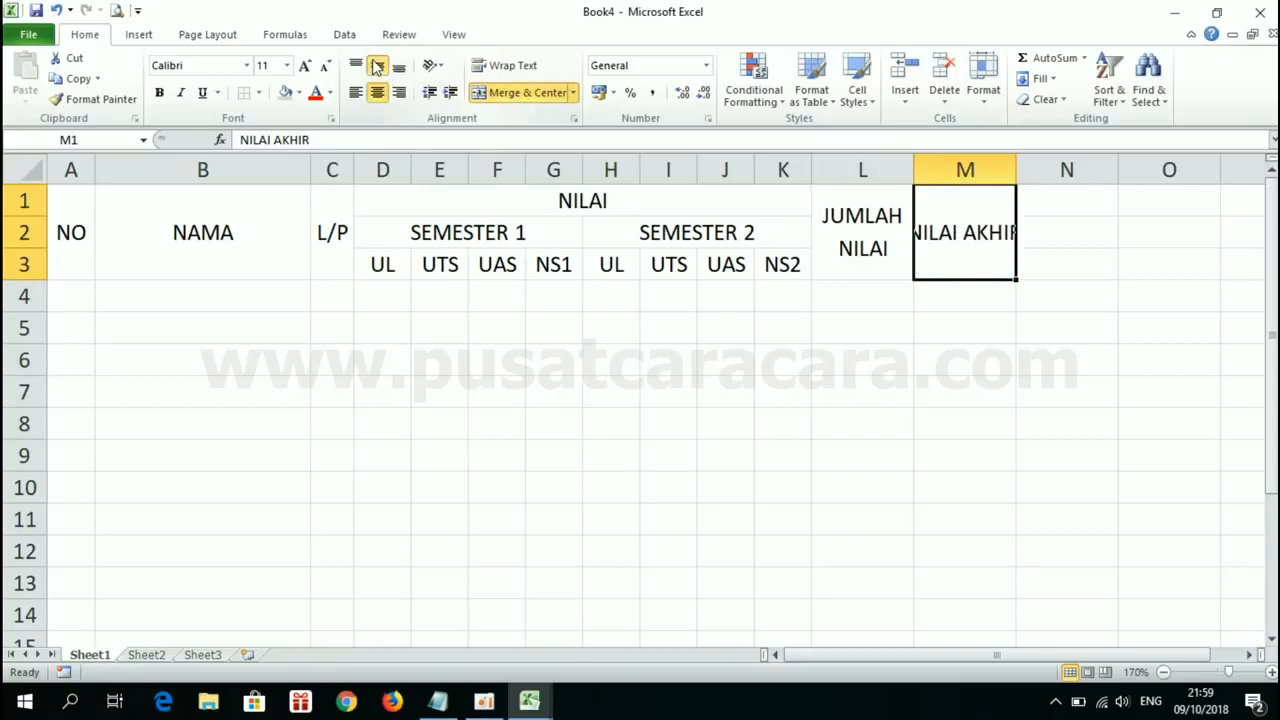
{"action": "left_click", "coordinate": [513, 66]}
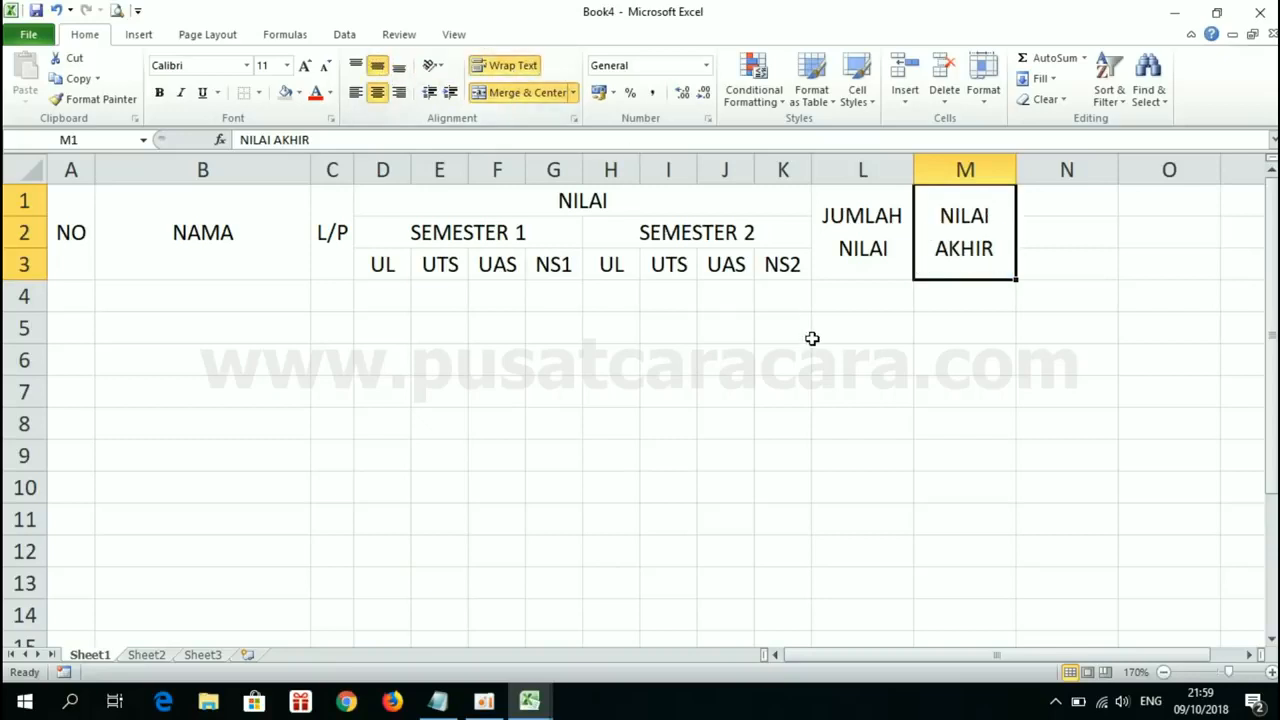
Step: Undo the wrapping, alignment, merge and text entry in column M, and reselect the empty cell M1
{"action": "key", "text": "ctrl+z"}
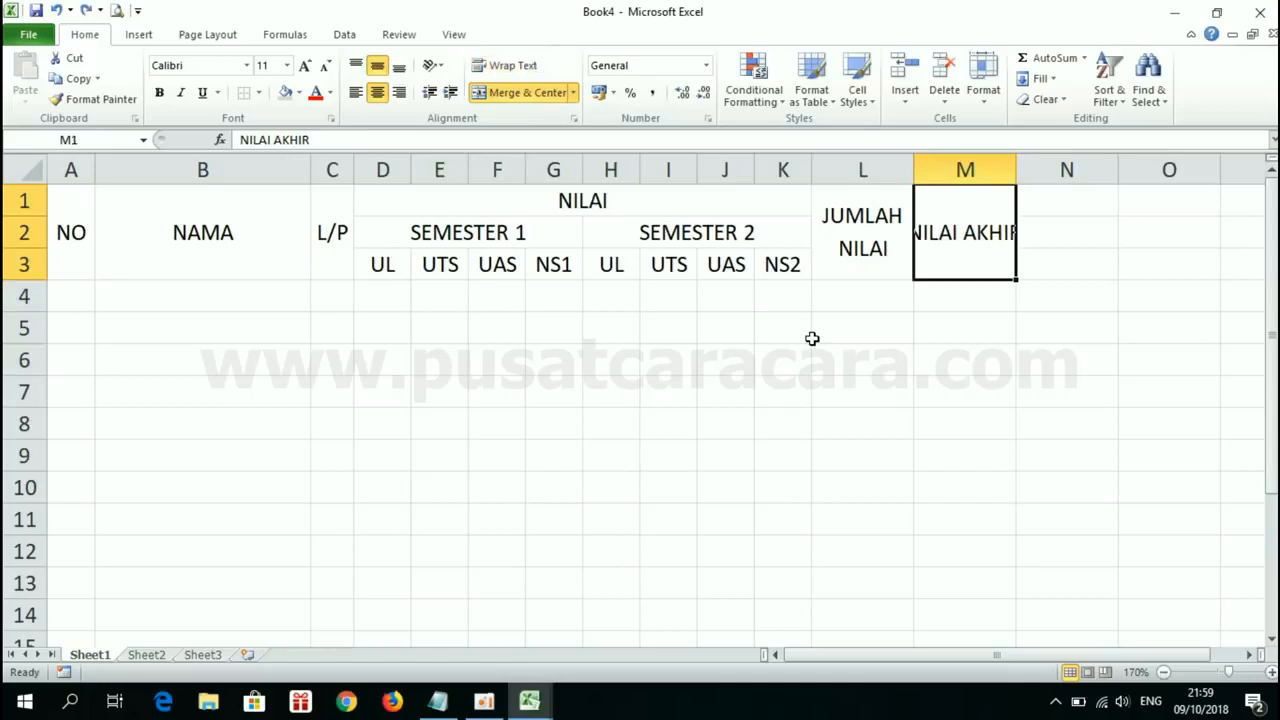
{"action": "key", "text": "ctrl+z"}
{"action": "key", "text": "ctrl+z"}
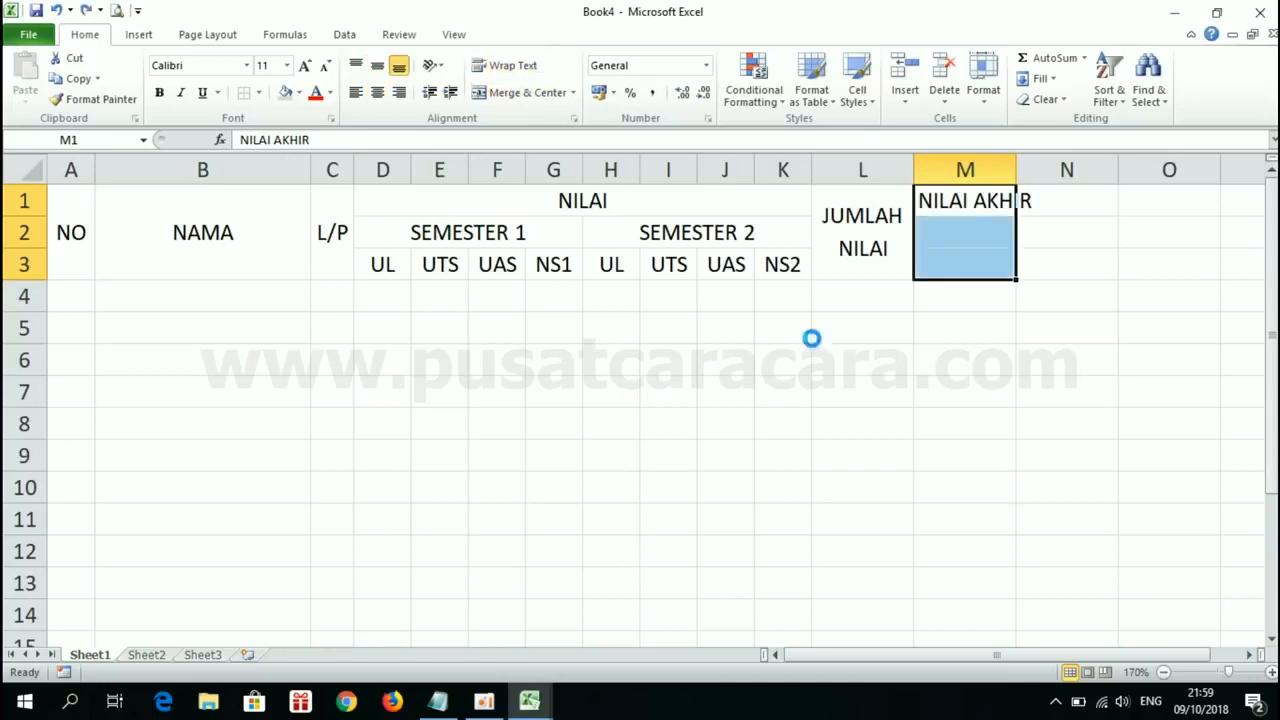
{"action": "key", "text": "ctrl+z"}
{"action": "left_click", "coordinate": [1024, 262]}
{"action": "left_click", "coordinate": [975, 201]}
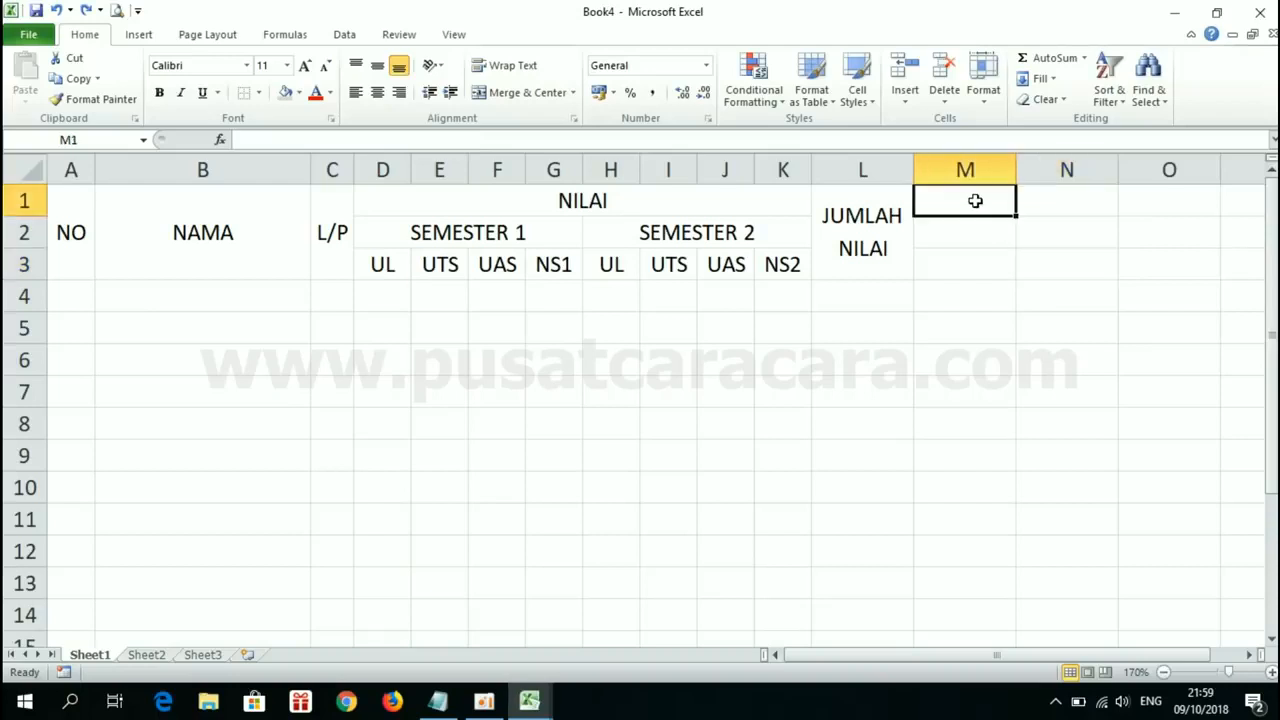
Step: Copy the JUMLAH NILAI header's merged, centred and wrapped formatting onto M1:M3 with Format Painter
{"action": "left_click", "coordinate": [857, 226]}
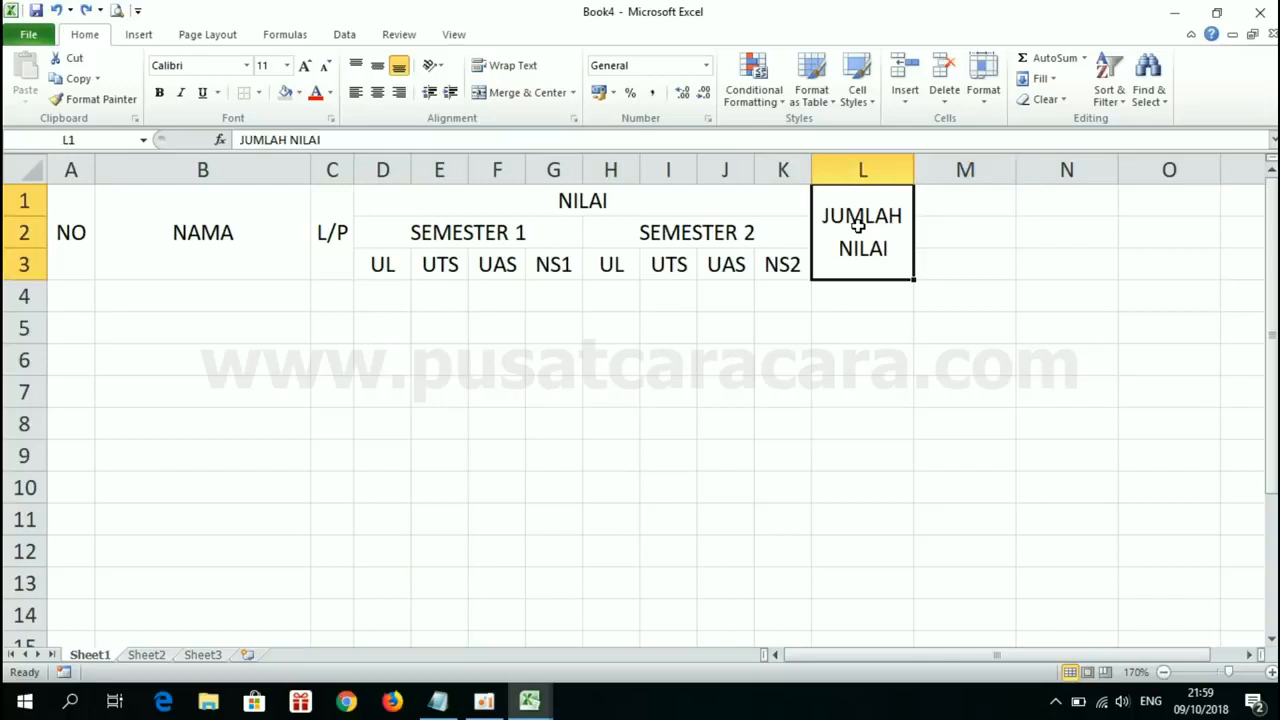
{"action": "left_click_drag", "start_coordinate": [926, 377], "coordinate": [845, 237]}
{"action": "left_click", "coordinate": [845, 237]}
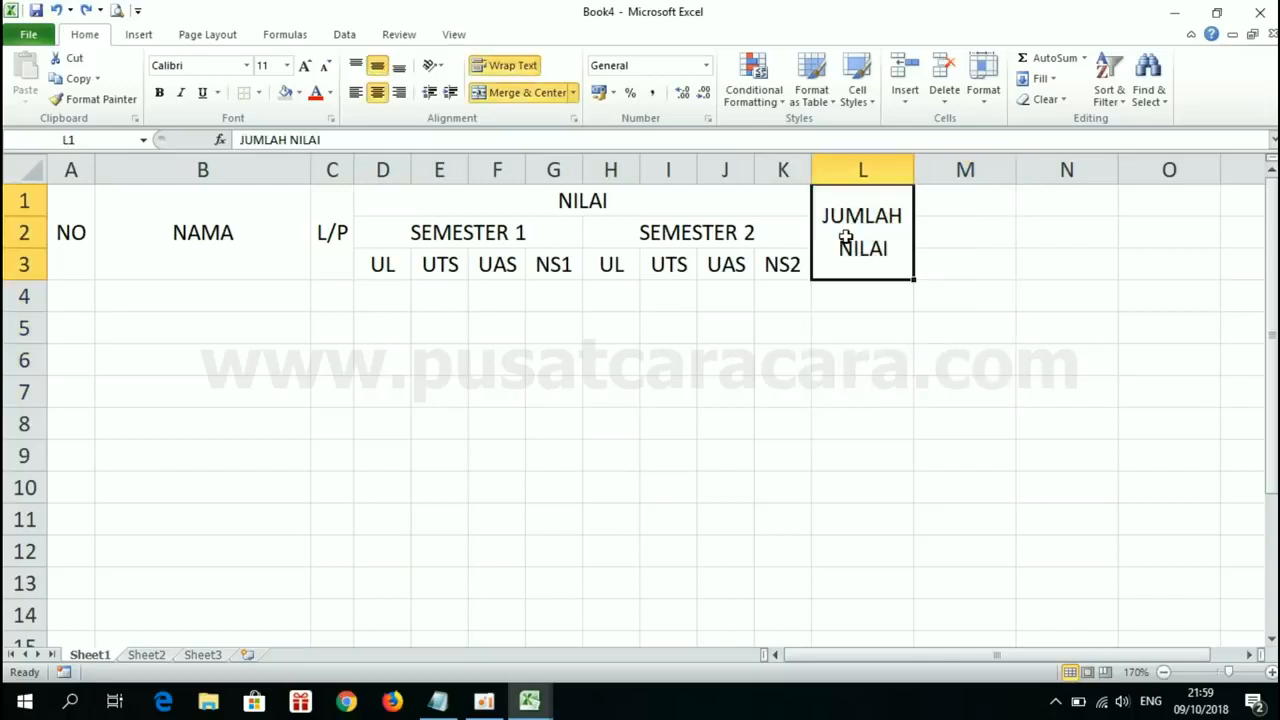
{"action": "left_click", "coordinate": [103, 99]}
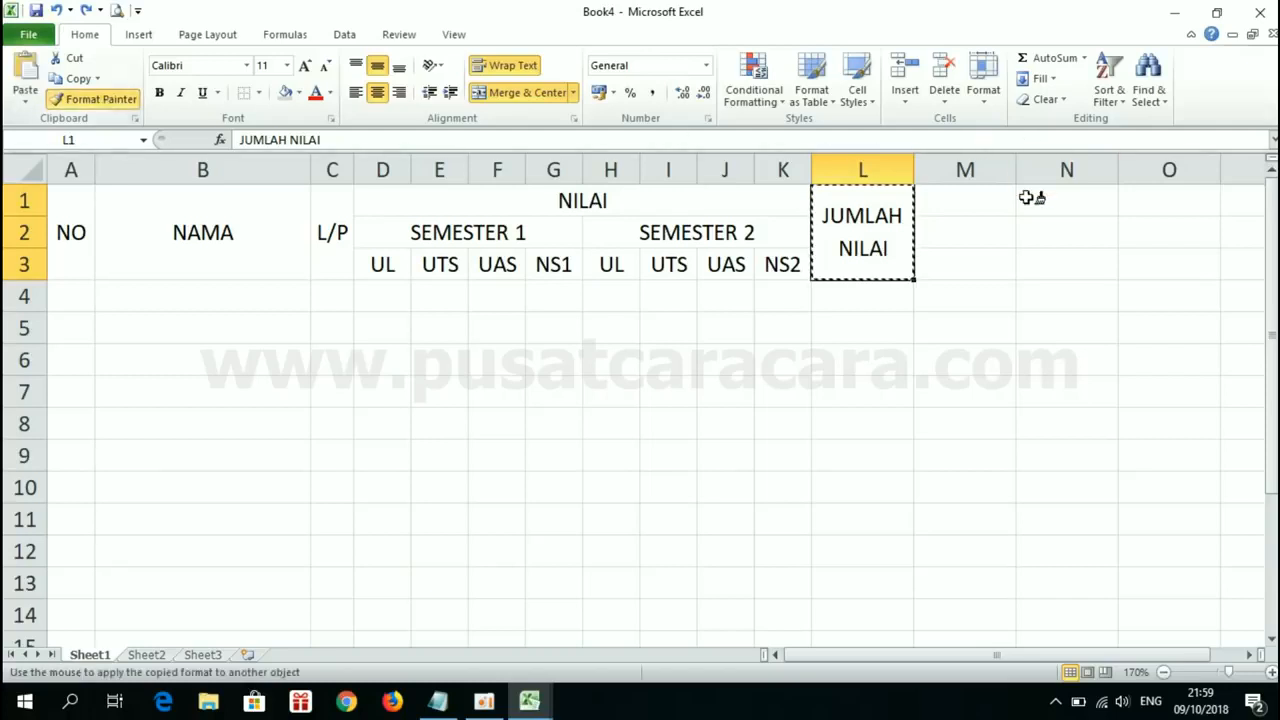
{"action": "left_click", "coordinate": [964, 195]}
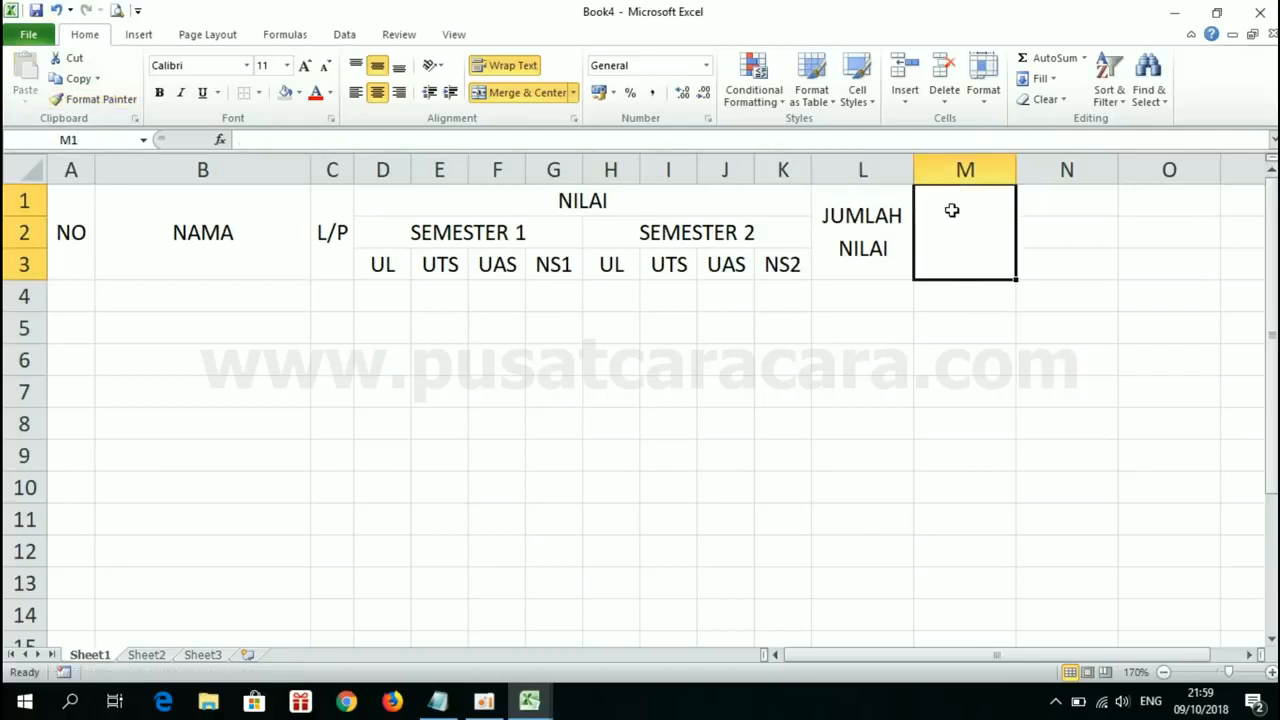
Step: Enter the header NILAI AKHIR in the merged cell M1
{"action": "type", "text": "NILAI AKHIR"}
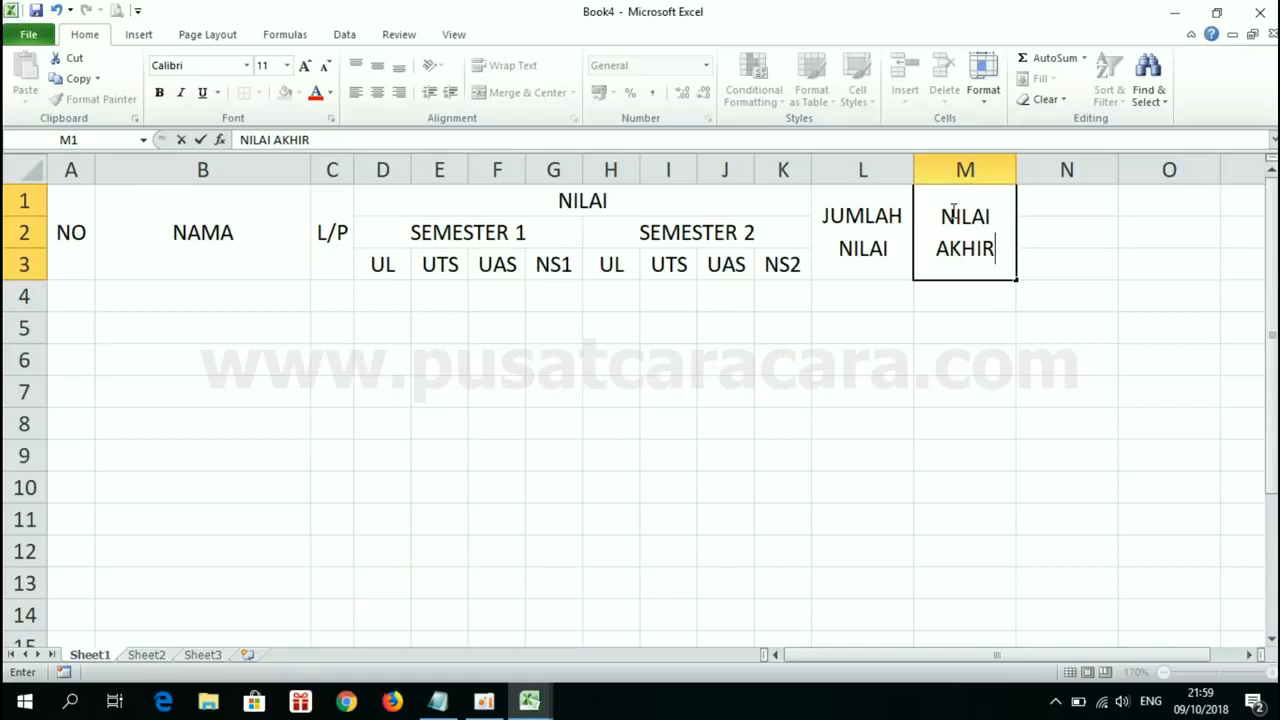
{"action": "key", "text": "Return"}
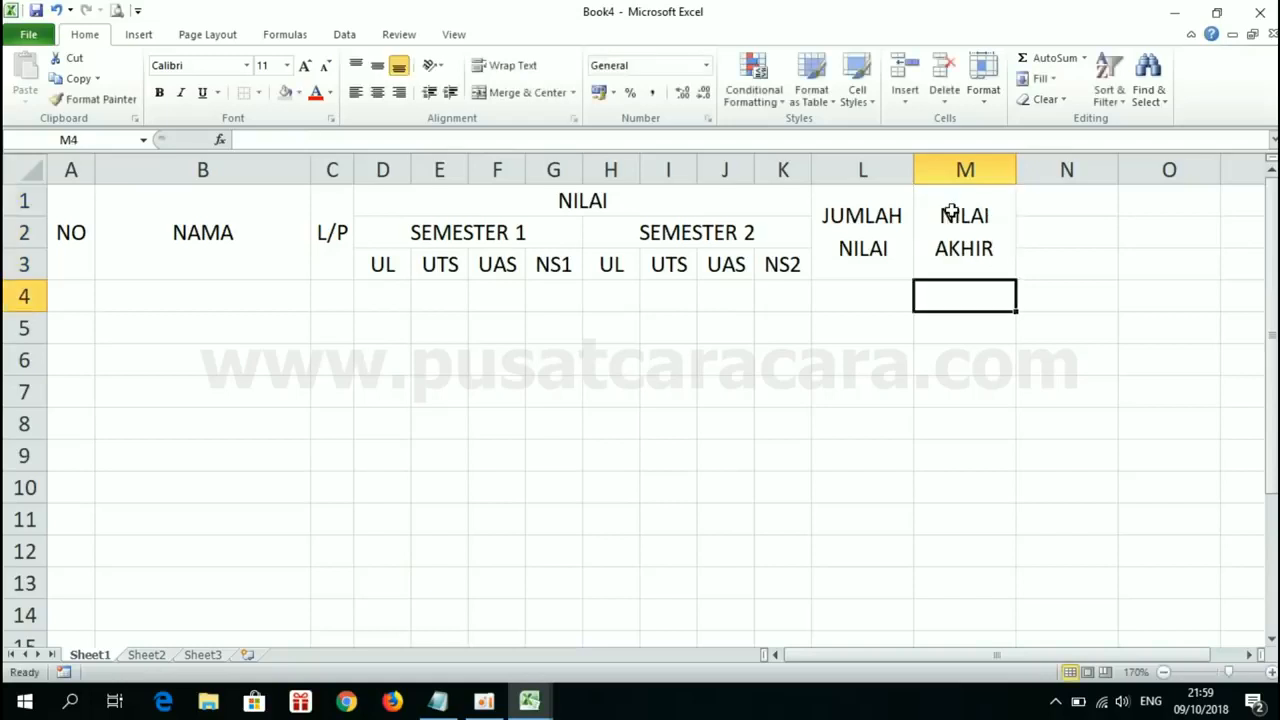
{"action": "left_click", "coordinate": [1061, 380]}
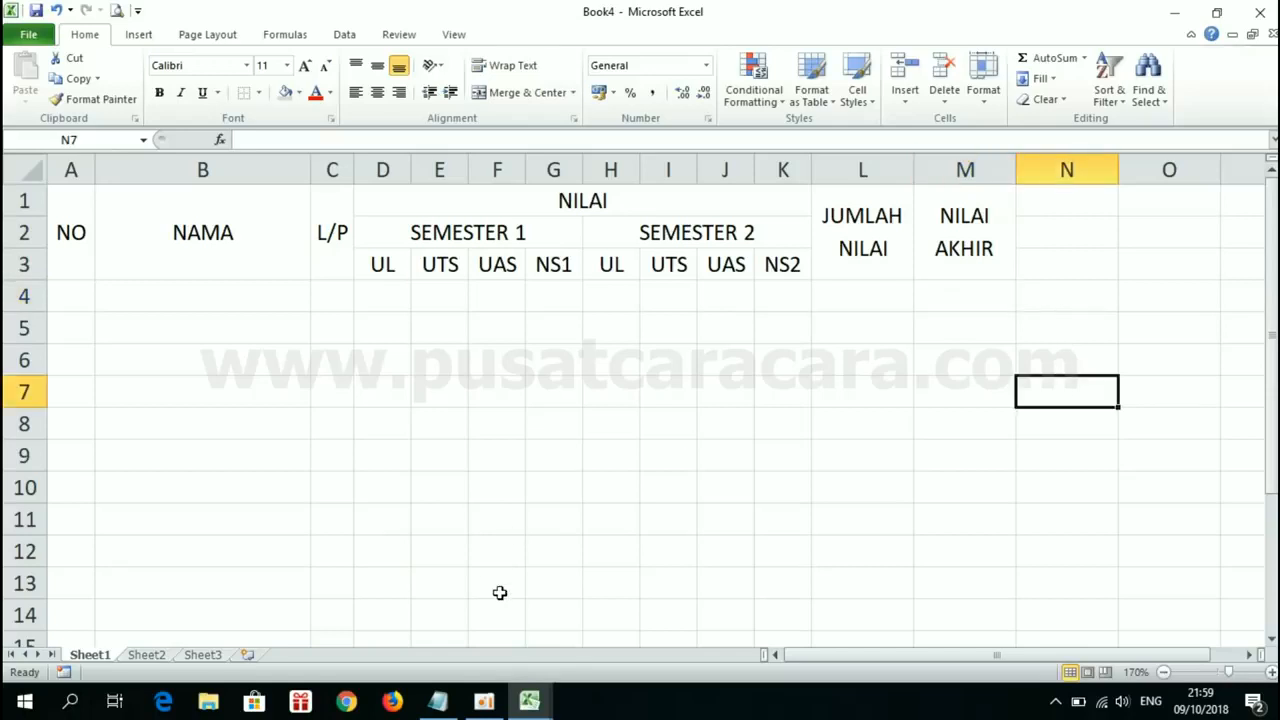
Step: Check the borders and header formatting of the reference table in Book1 and return to Book4
{"action": "mouse_move", "coordinate": [529, 701]}
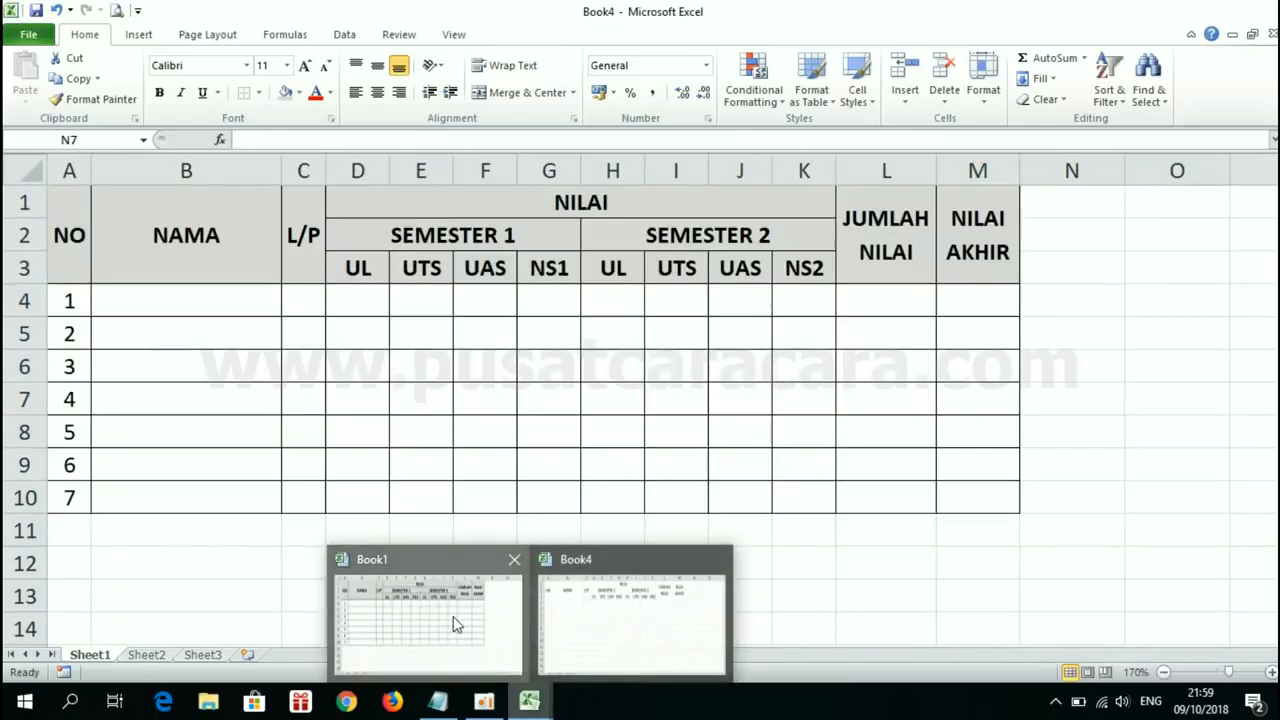
{"action": "left_click", "coordinate": [453, 616]}
{"action": "left_click", "coordinate": [68, 251]}
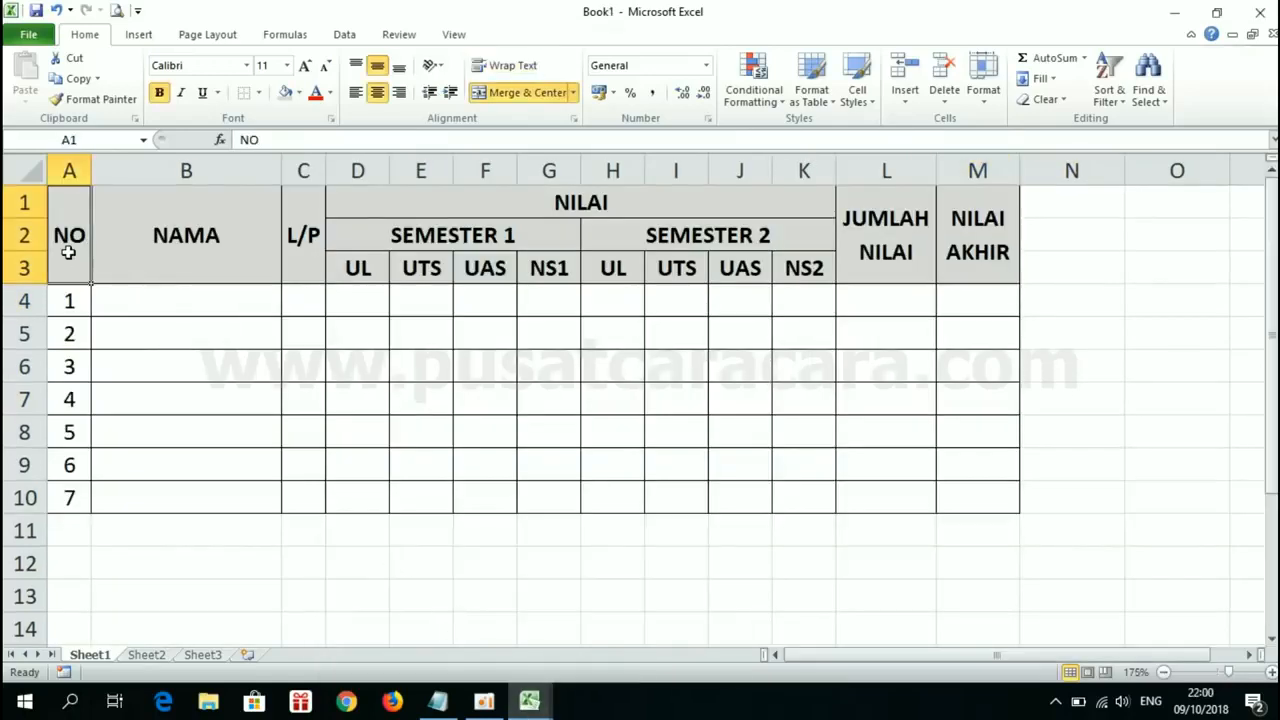
{"action": "mouse_move", "coordinate": [529, 701]}
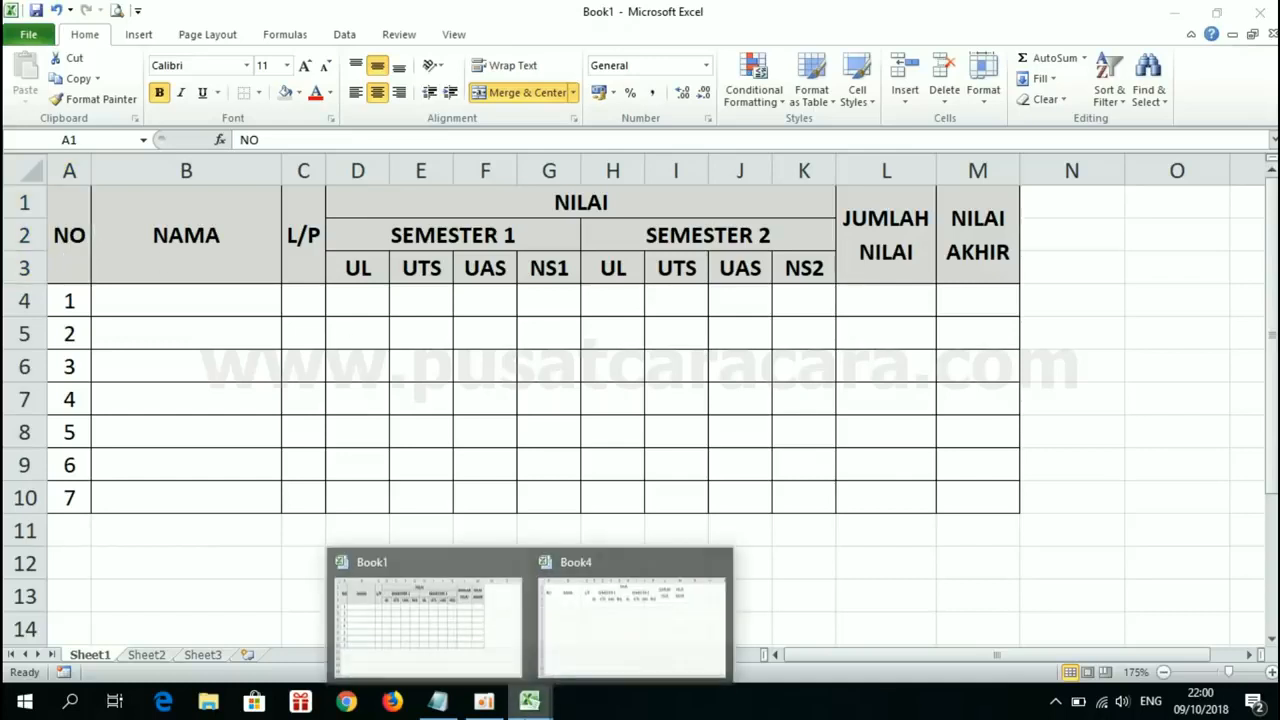
{"action": "left_click", "coordinate": [636, 632]}
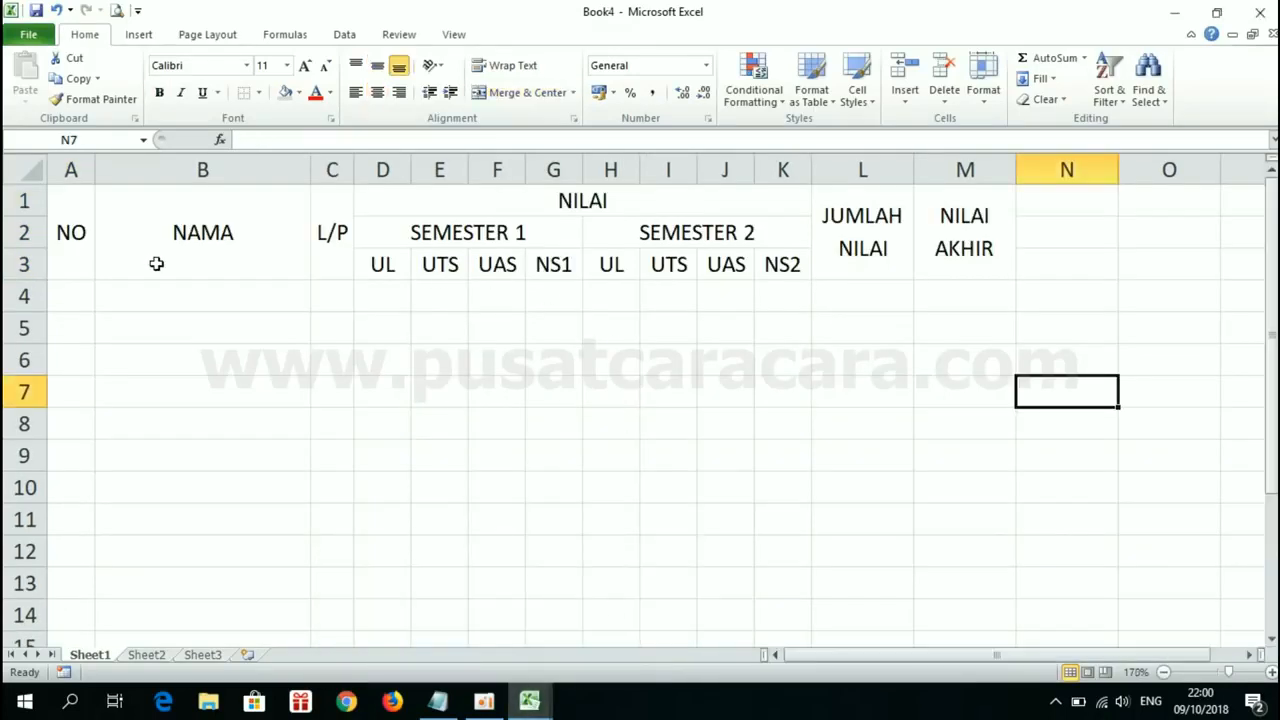
Step: Apply All Borders to the table range A1:M14
{"action": "left_click", "coordinate": [84, 220]}
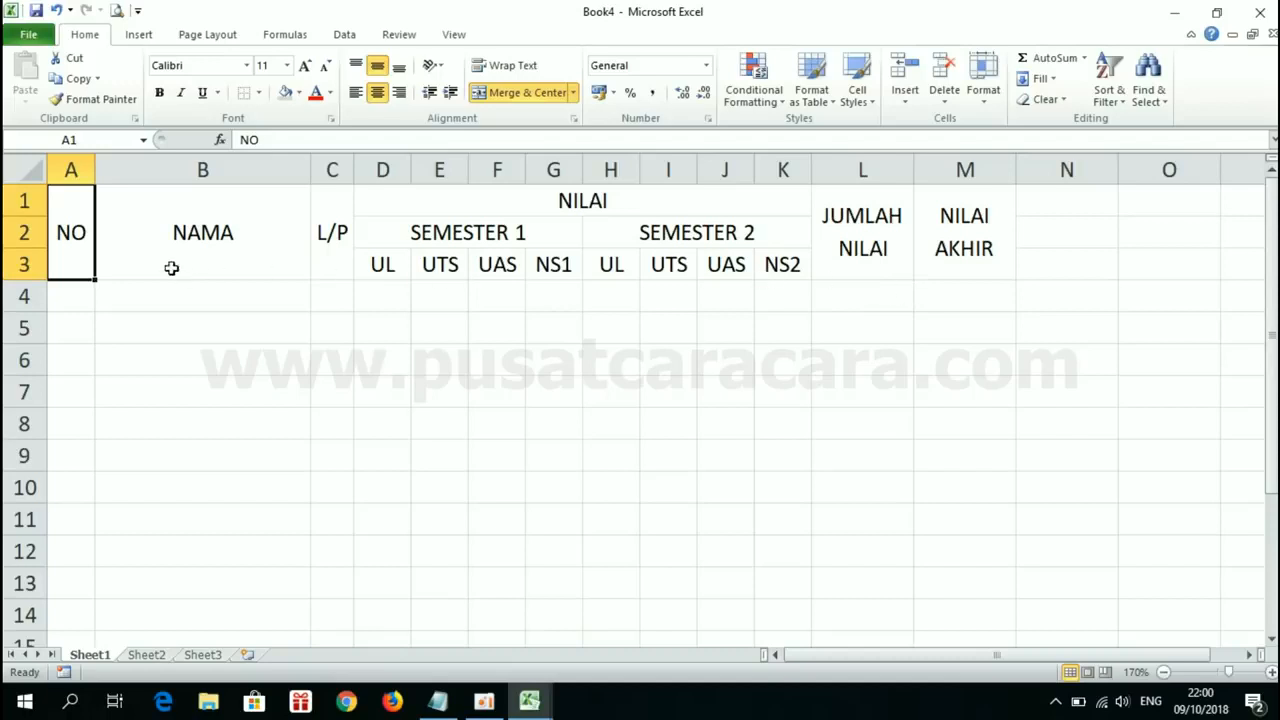
{"action": "left_click_drag", "start_coordinate": [84, 227], "coordinate": [943, 634]}
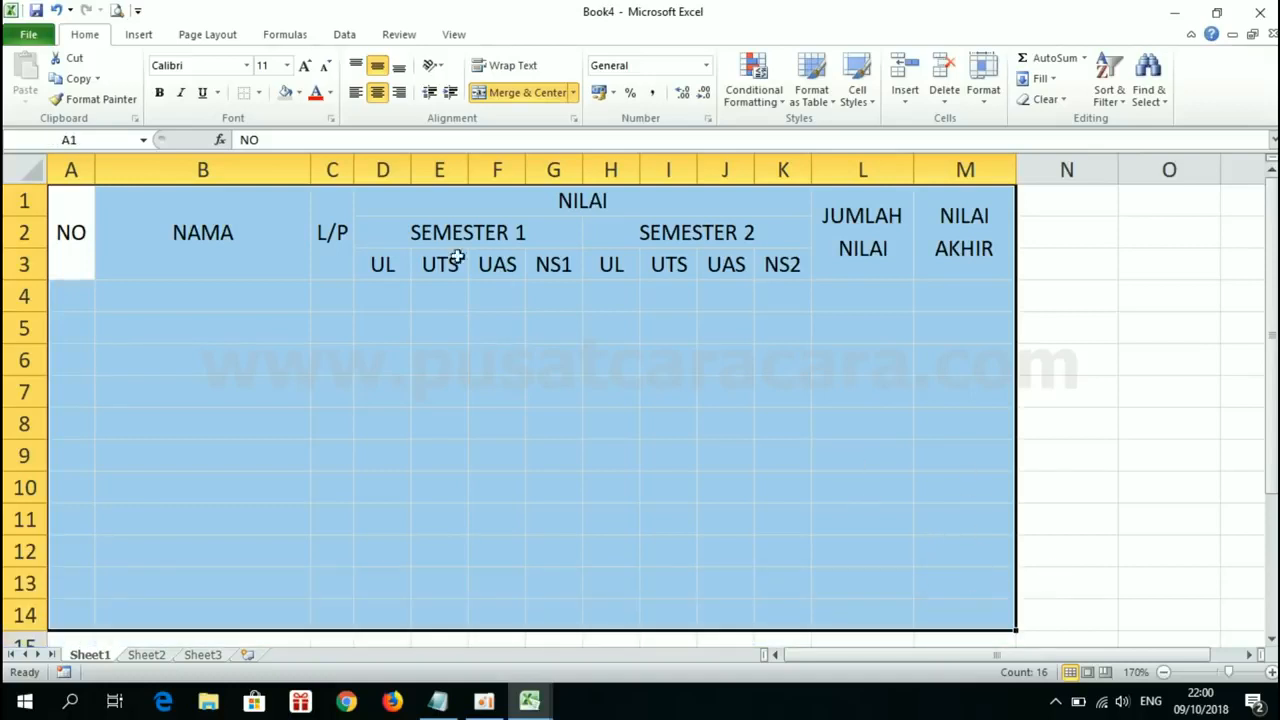
{"action": "left_click", "coordinate": [259, 93]}
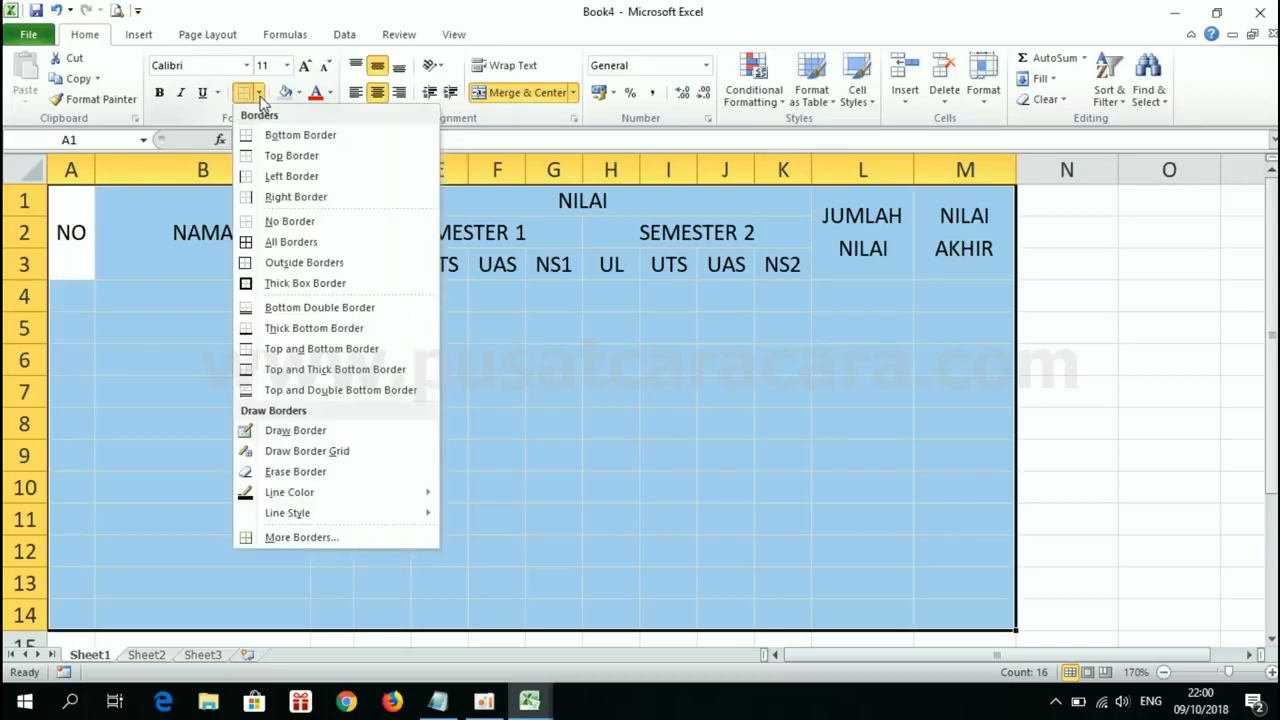
{"action": "left_click", "coordinate": [287, 245]}
{"action": "left_click", "coordinate": [958, 478]}
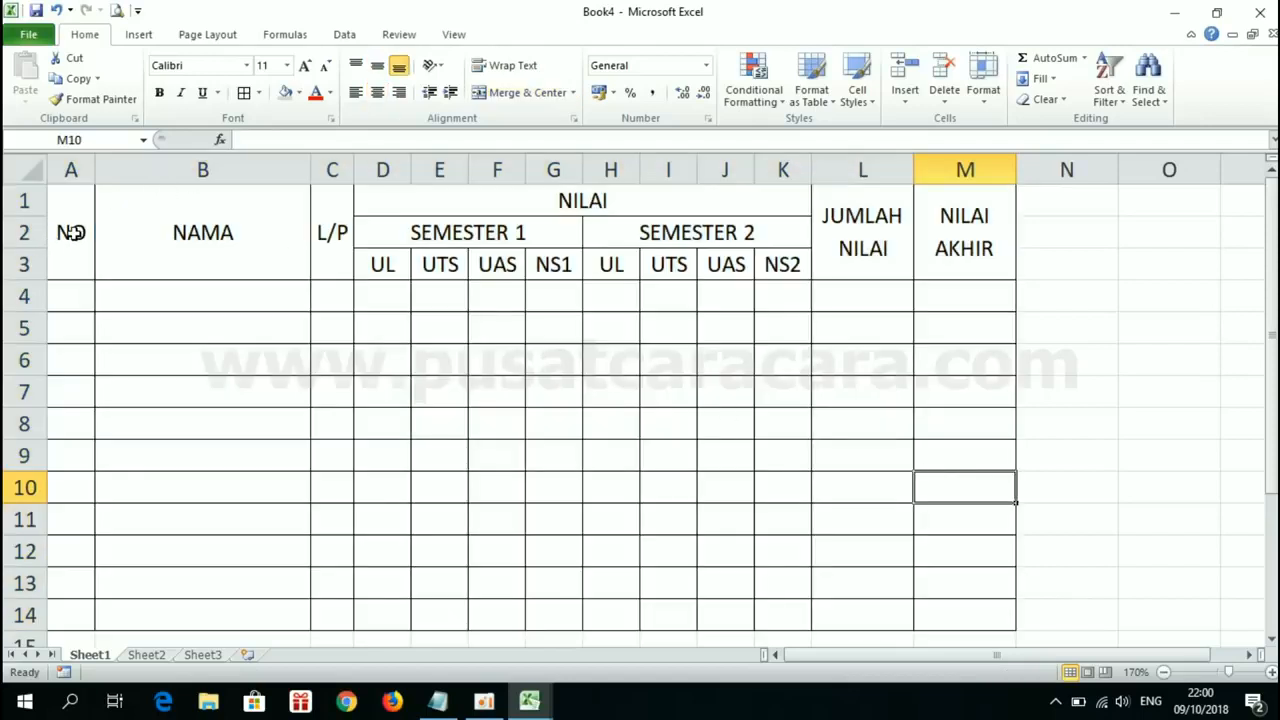
Step: Make the table headers in A1:M3 bold and fill them with light gray
{"action": "left_click_drag", "start_coordinate": [69, 234], "coordinate": [923, 229]}
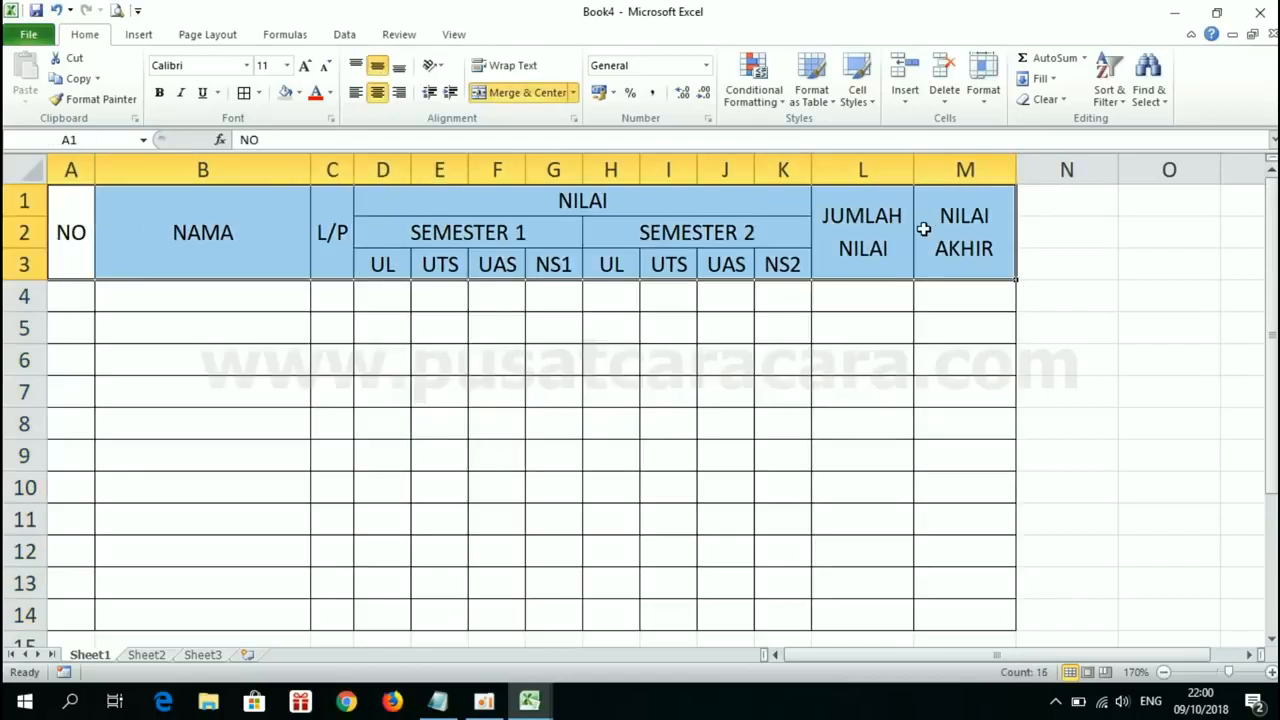
{"action": "left_click", "coordinate": [160, 93]}
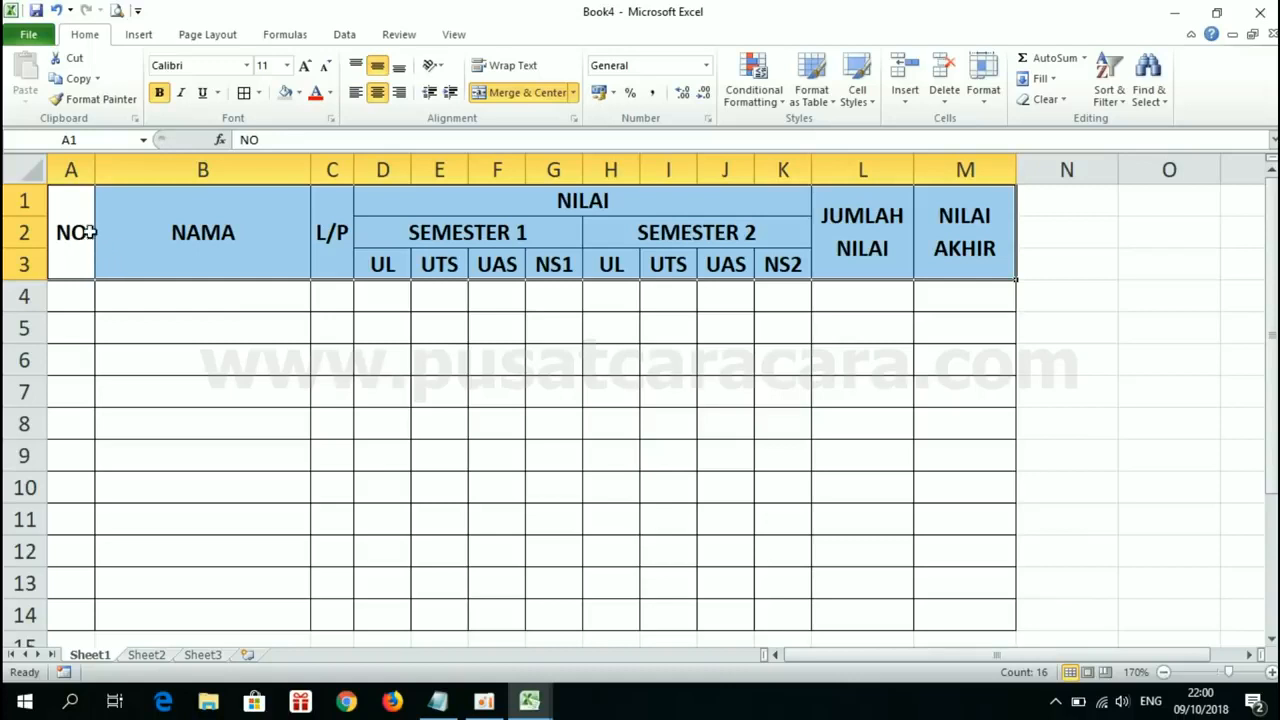
{"action": "left_click", "coordinate": [297, 93]}
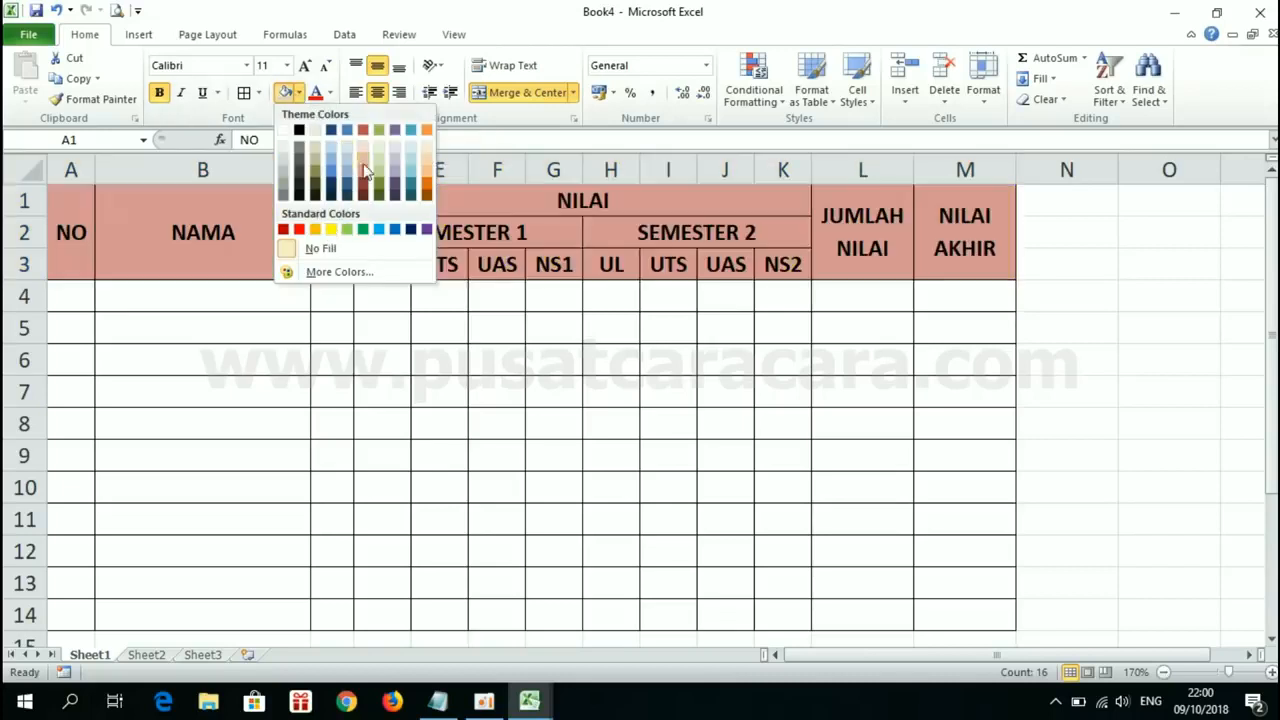
{"action": "left_click", "coordinate": [285, 160]}
{"action": "left_click", "coordinate": [476, 430]}
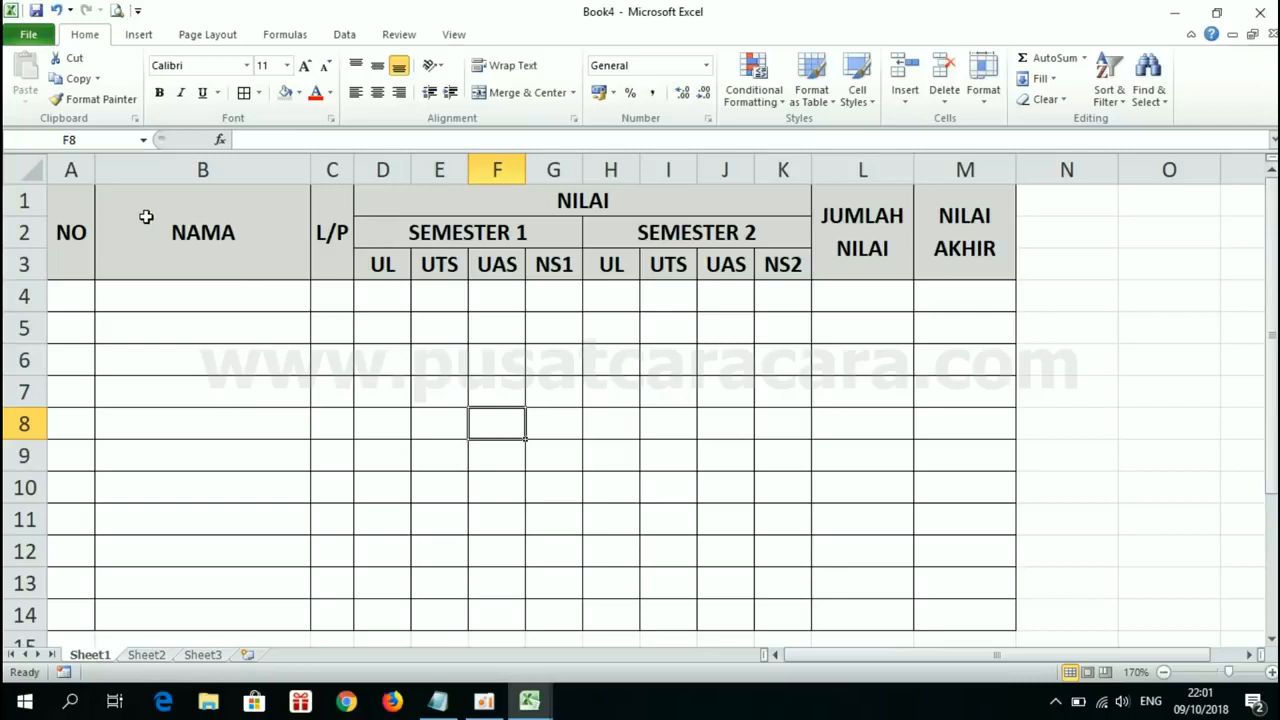
Step: Insert two blank rows above the table header
{"action": "left_click", "coordinate": [234, 350]}
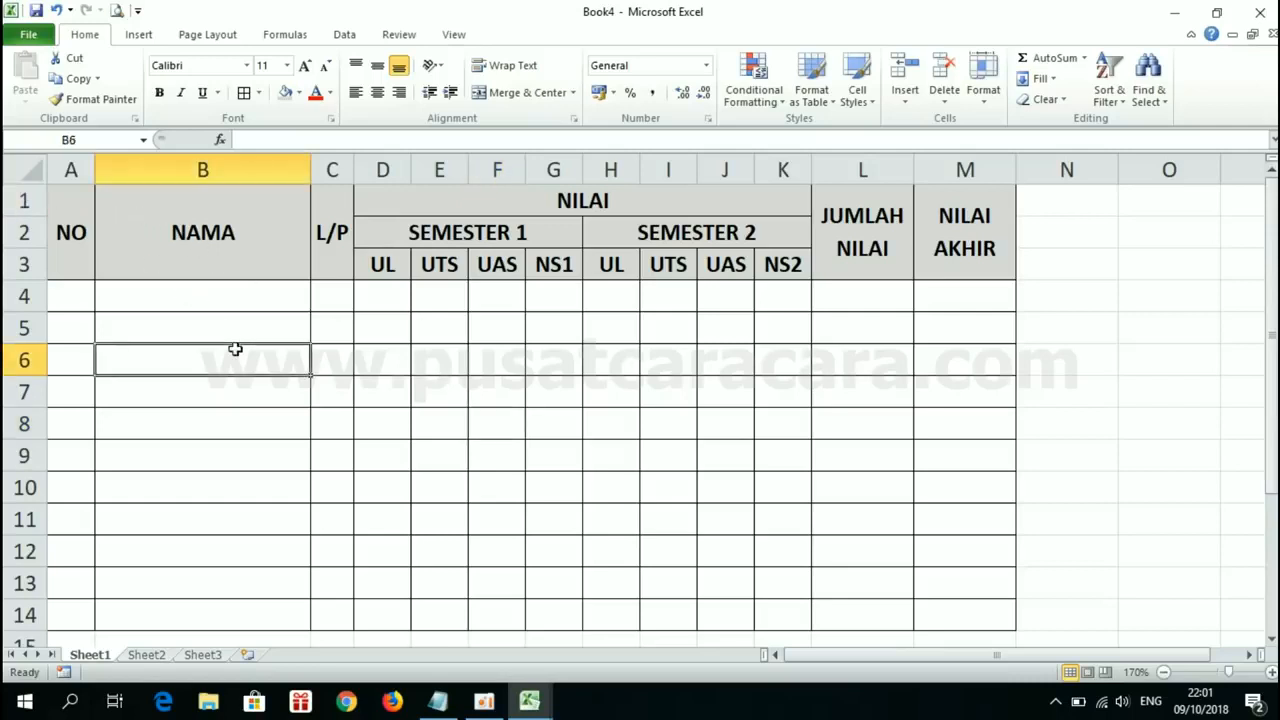
{"action": "left_click", "coordinate": [63, 200]}
{"action": "left_click", "coordinate": [224, 373]}
{"action": "right_click", "coordinate": [24, 201]}
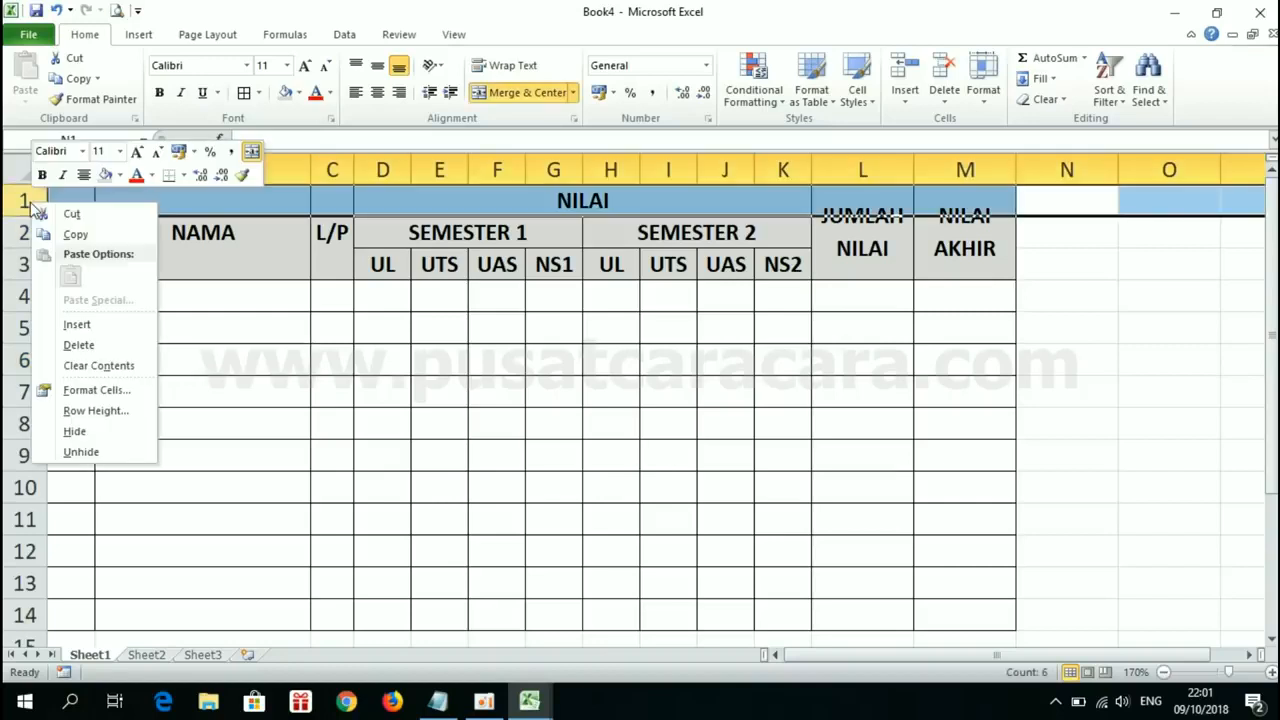
{"action": "left_click", "coordinate": [88, 322]}
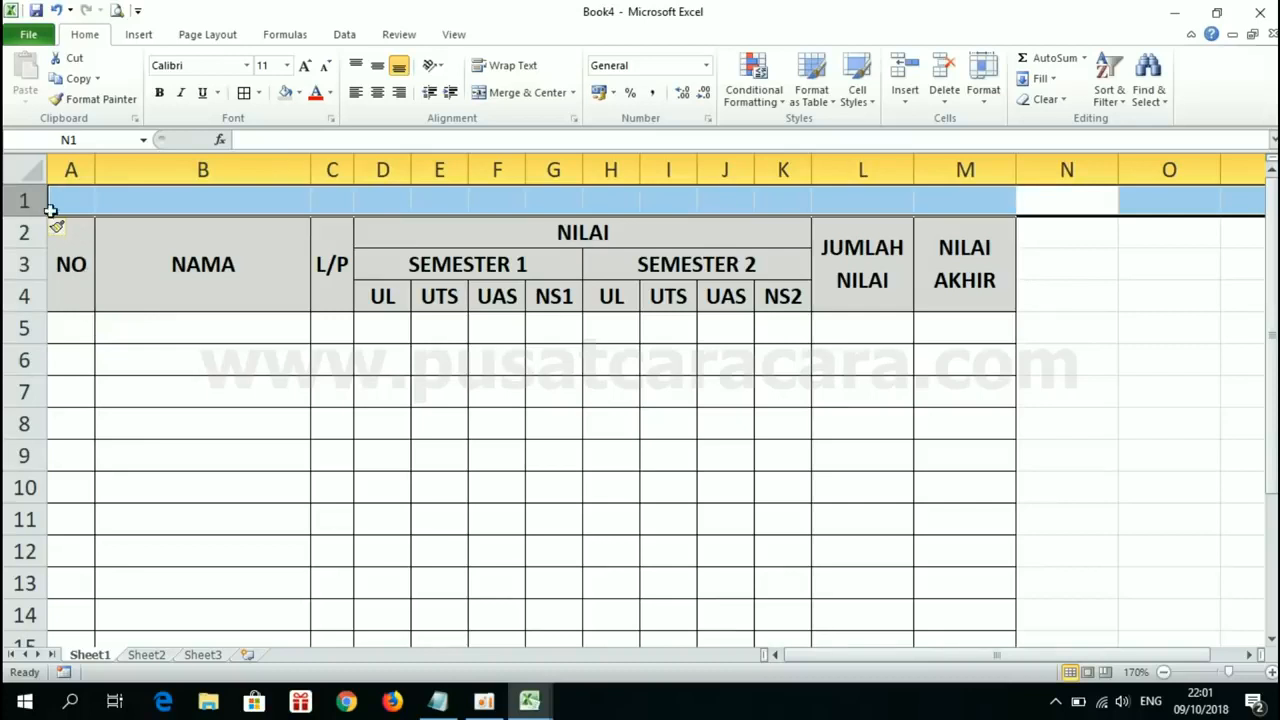
{"action": "right_click", "coordinate": [22, 201]}
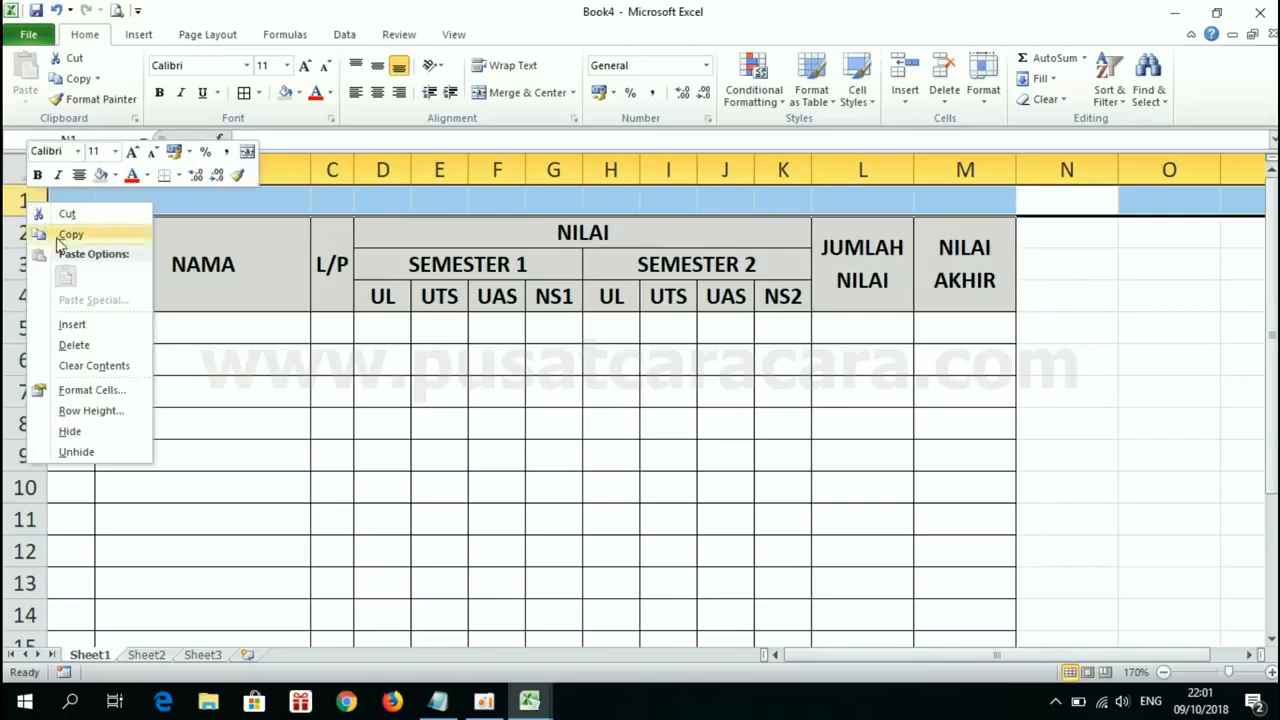
{"action": "left_click", "coordinate": [90, 325]}
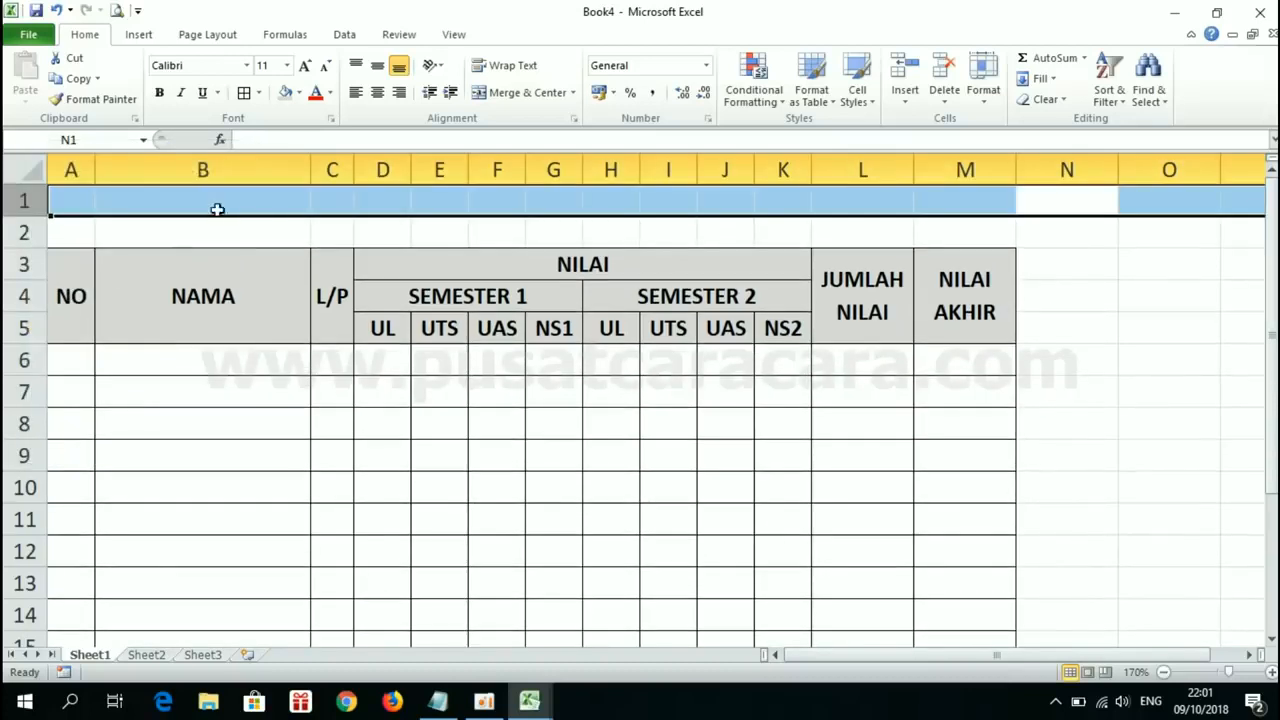
{"action": "left_click", "coordinate": [252, 208]}
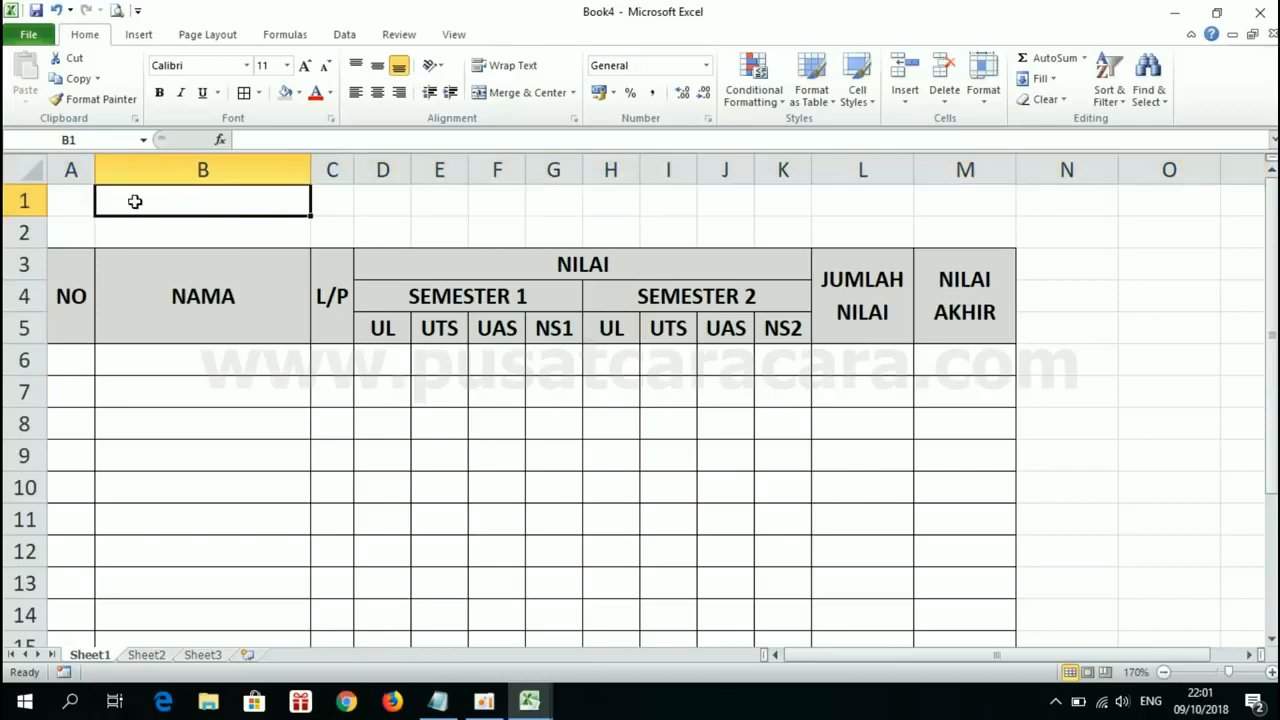
Step: Merge and center A1:M1 across the table width and apply Middle Align
{"action": "left_click", "coordinate": [76, 205]}
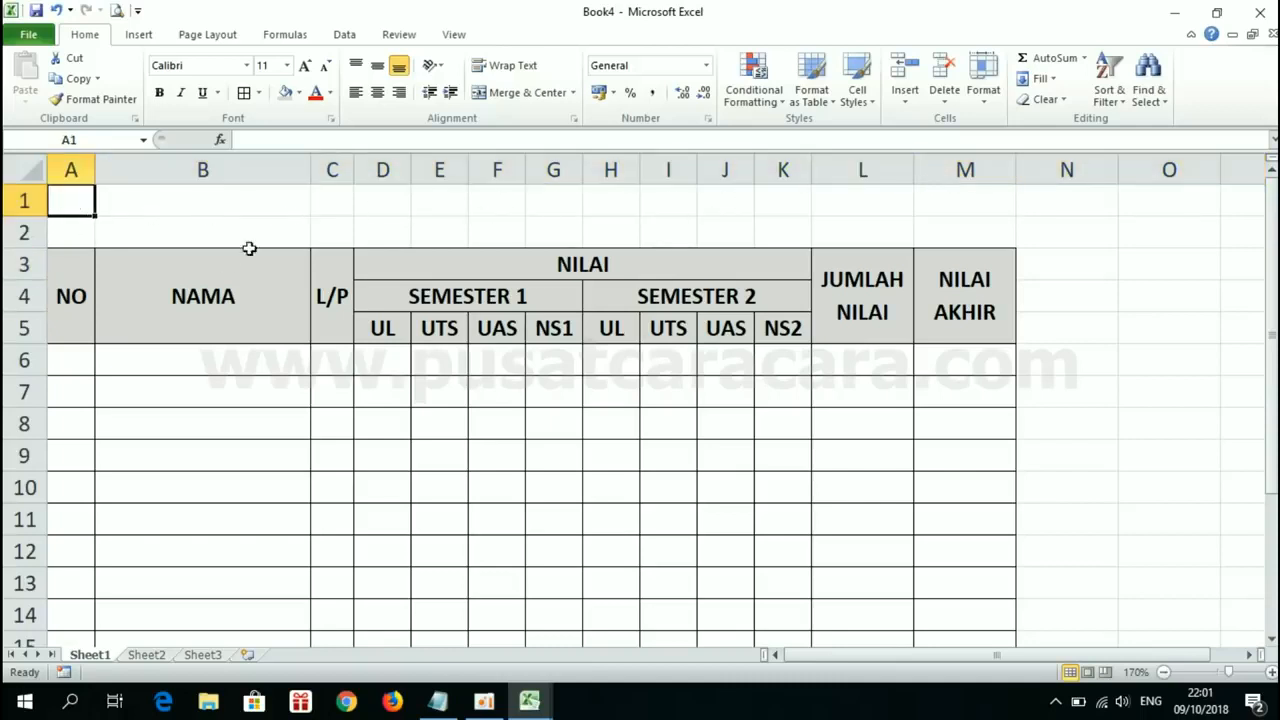
{"action": "left_click_drag", "start_coordinate": [80, 200], "coordinate": [961, 194]}
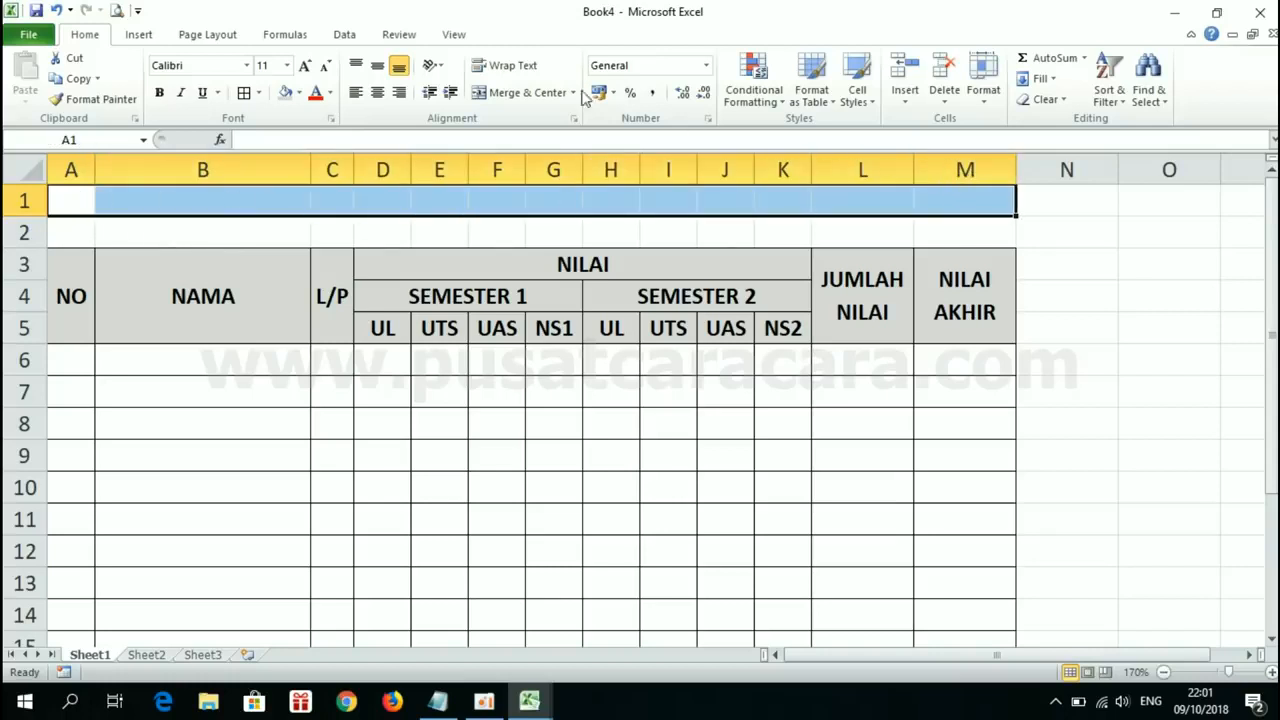
{"action": "left_click", "coordinate": [505, 92]}
{"action": "left_click", "coordinate": [377, 66]}
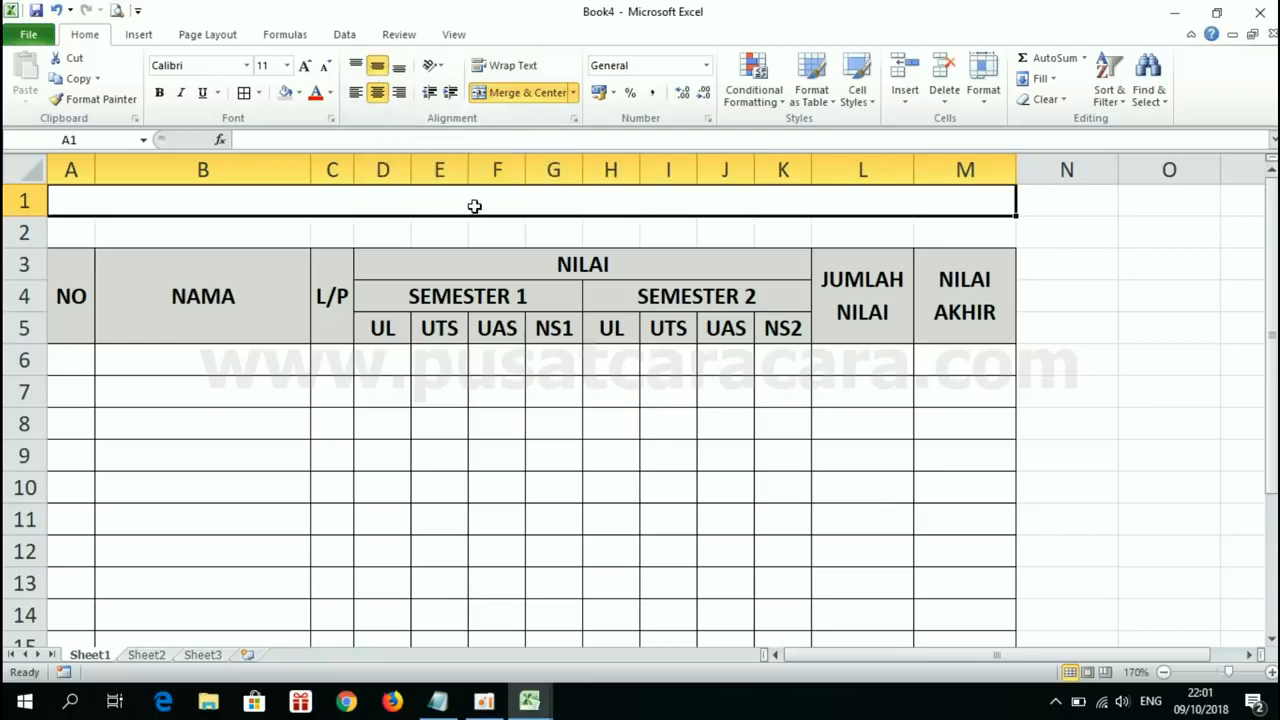
Step: Enter the title DAFTAR NILAI in the merged cell A1 and make it bold
{"action": "type", "text": "DAF"}
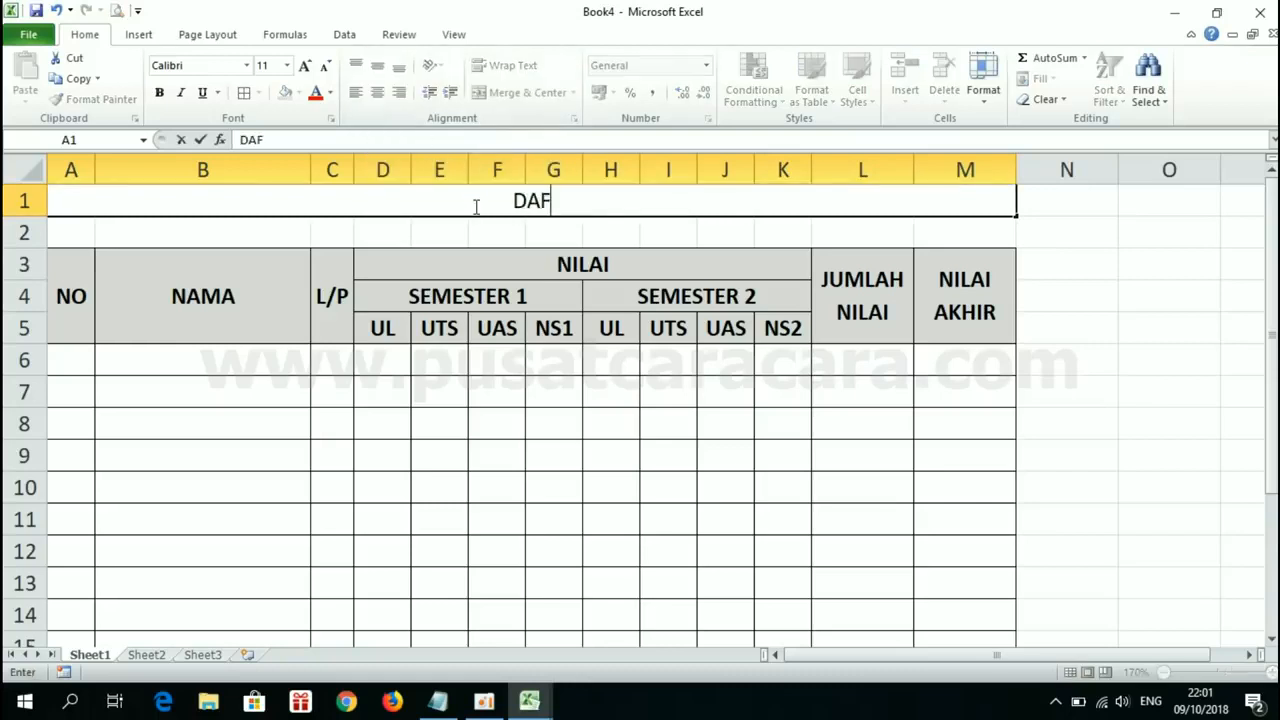
{"action": "type", "text": "TAR NILAI"}
{"action": "key", "text": "Return"}
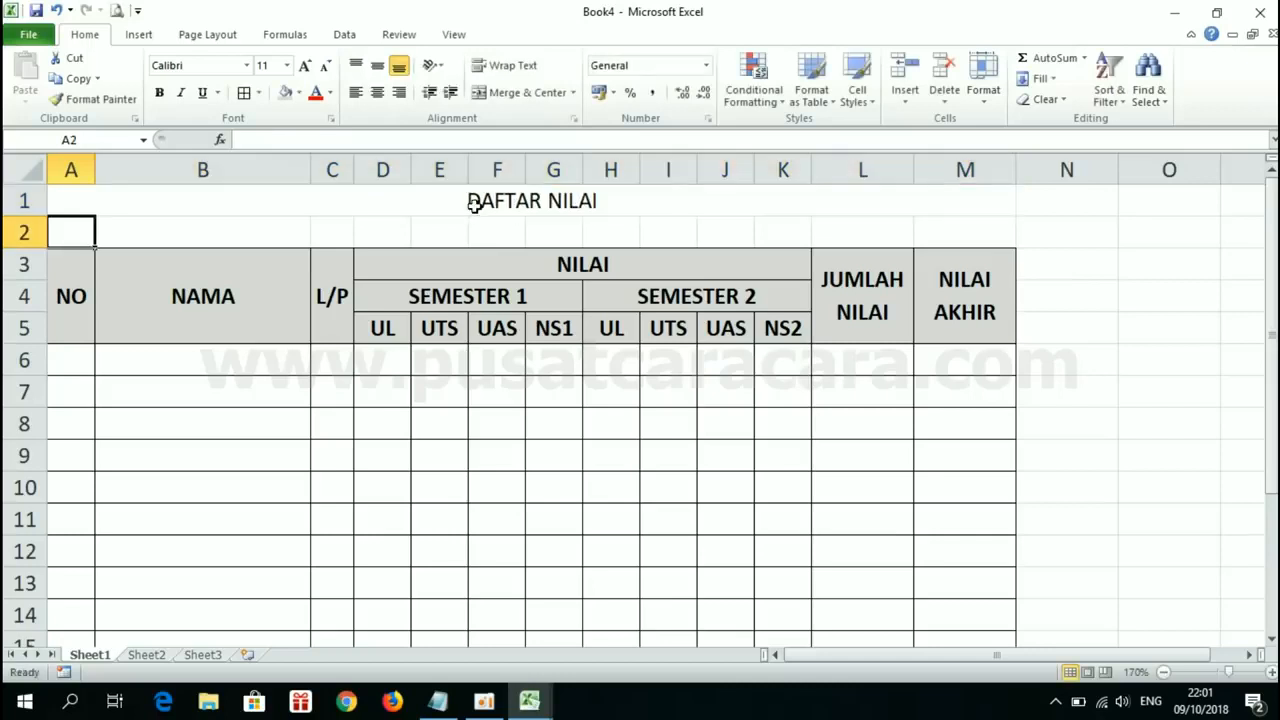
{"action": "left_click", "coordinate": [474, 203]}
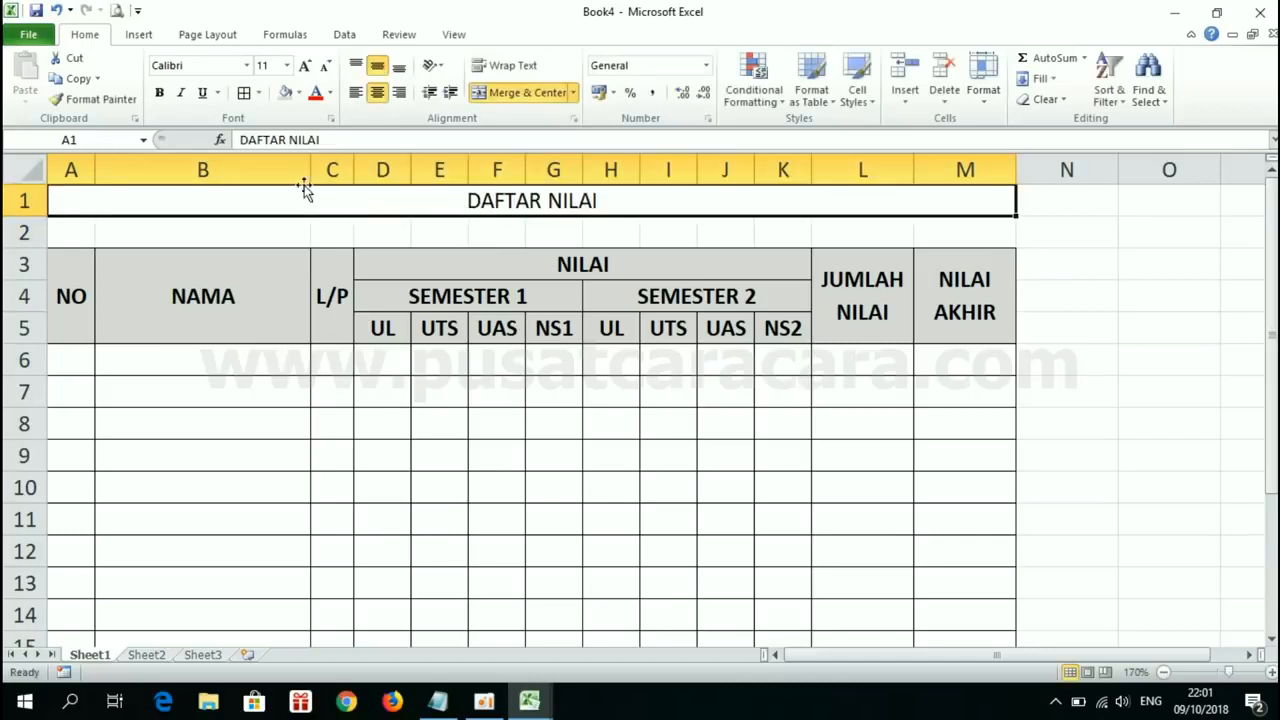
{"action": "left_click", "coordinate": [160, 93]}
{"action": "left_click", "coordinate": [550, 298]}
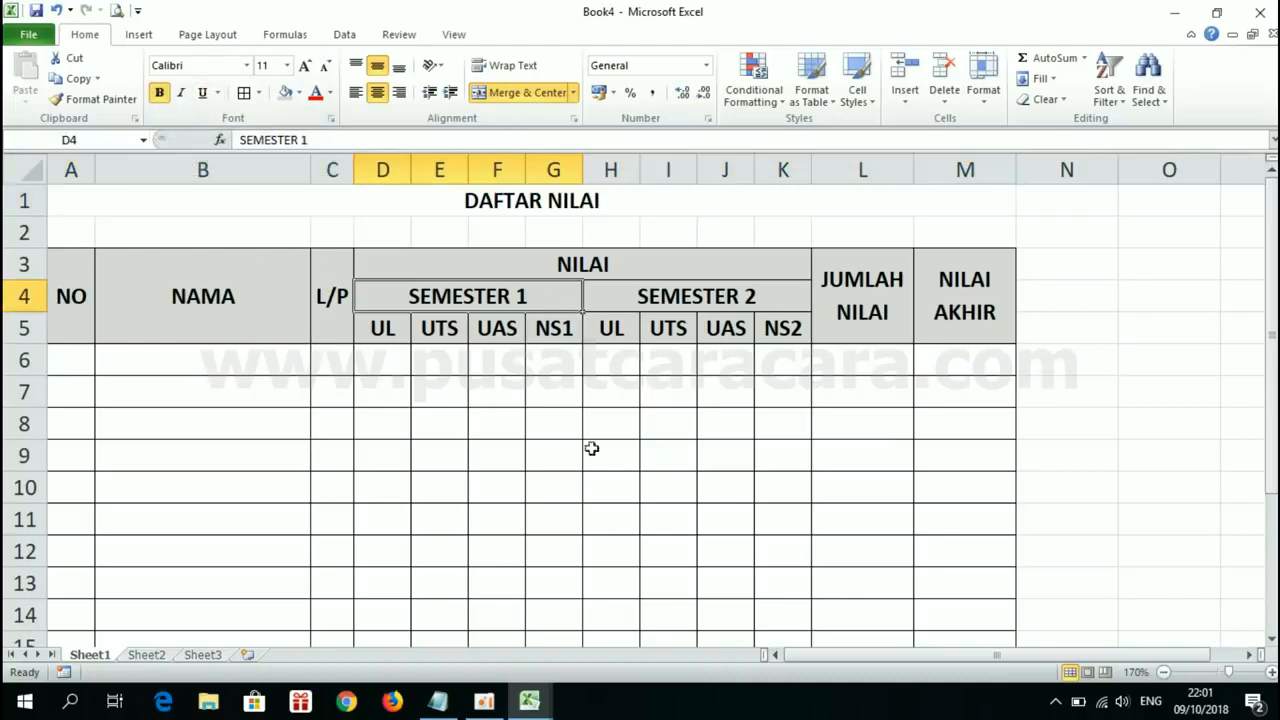
{"action": "left_click", "coordinate": [594, 480]}
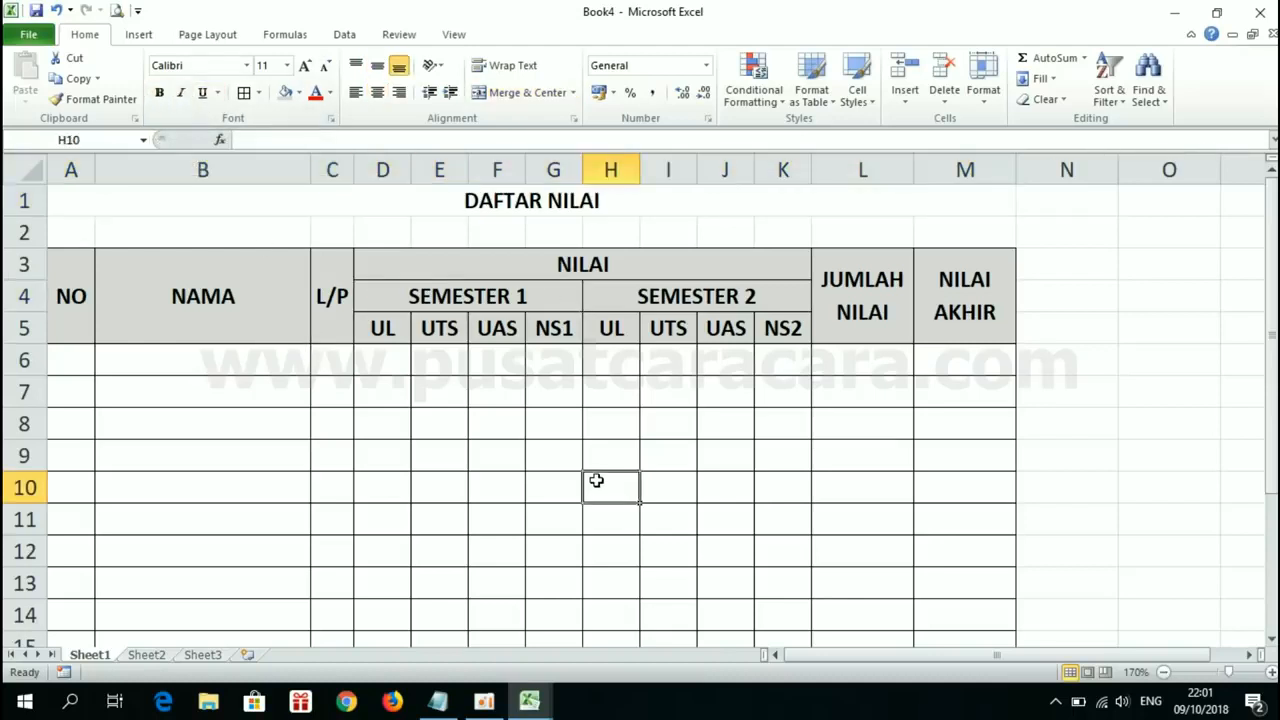
{"action": "left_click", "coordinate": [478, 201]}
{"action": "left_click", "coordinate": [485, 418]}
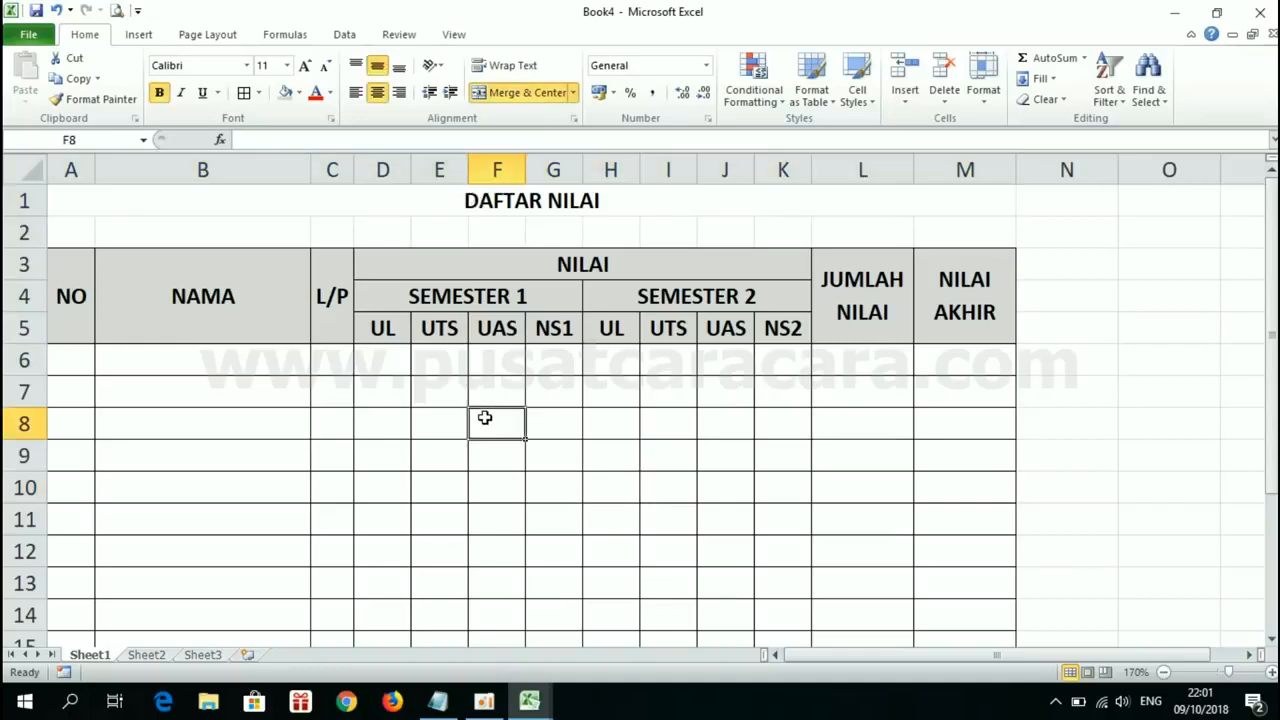
Step: Apply a Thick Bottom Border to the DAFTAR NILAI title row and select A6, the first cell under NO
{"action": "left_click", "coordinate": [484, 198]}
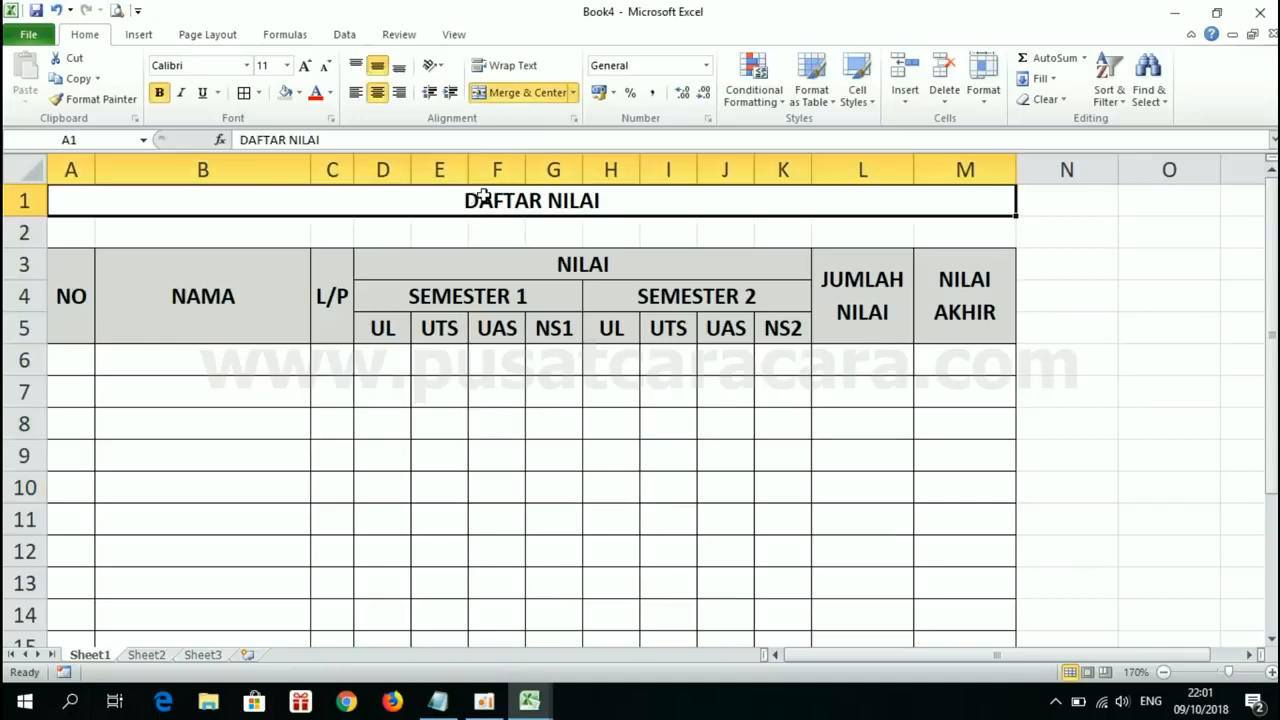
{"action": "left_click", "coordinate": [259, 93]}
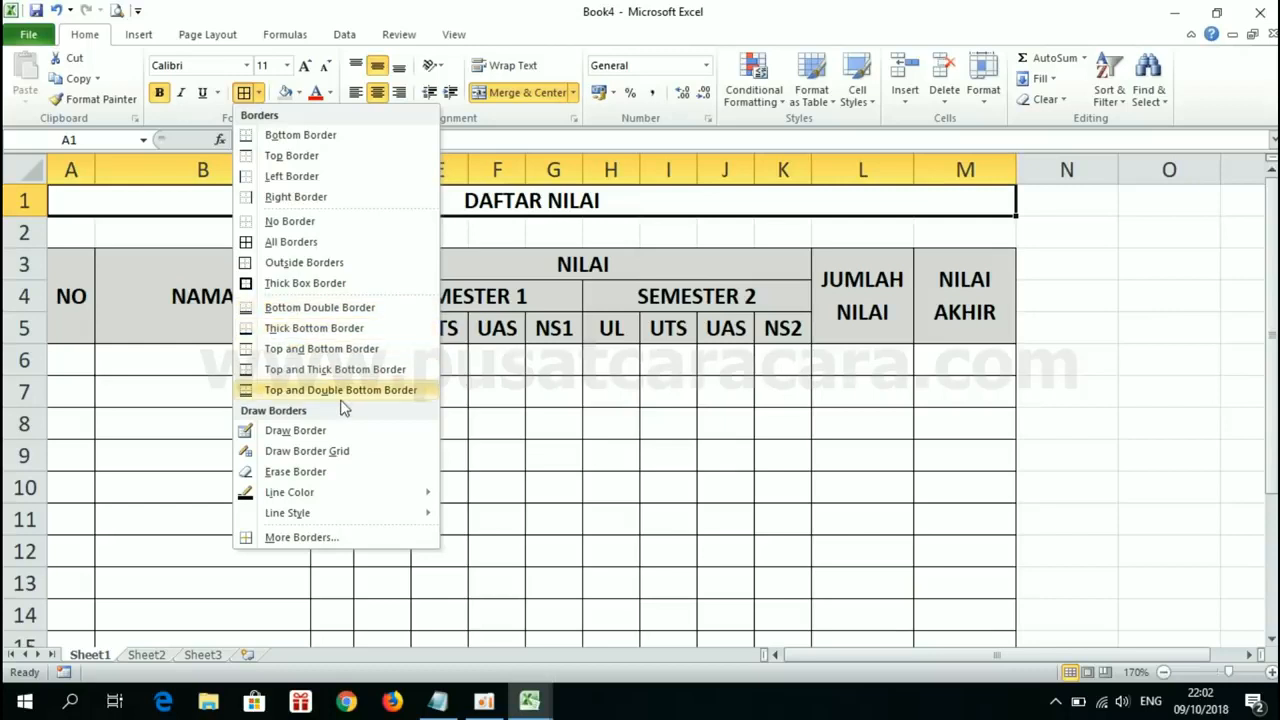
{"action": "left_click", "coordinate": [320, 328]}
{"action": "left_click", "coordinate": [805, 437]}
{"action": "left_click", "coordinate": [1153, 443]}
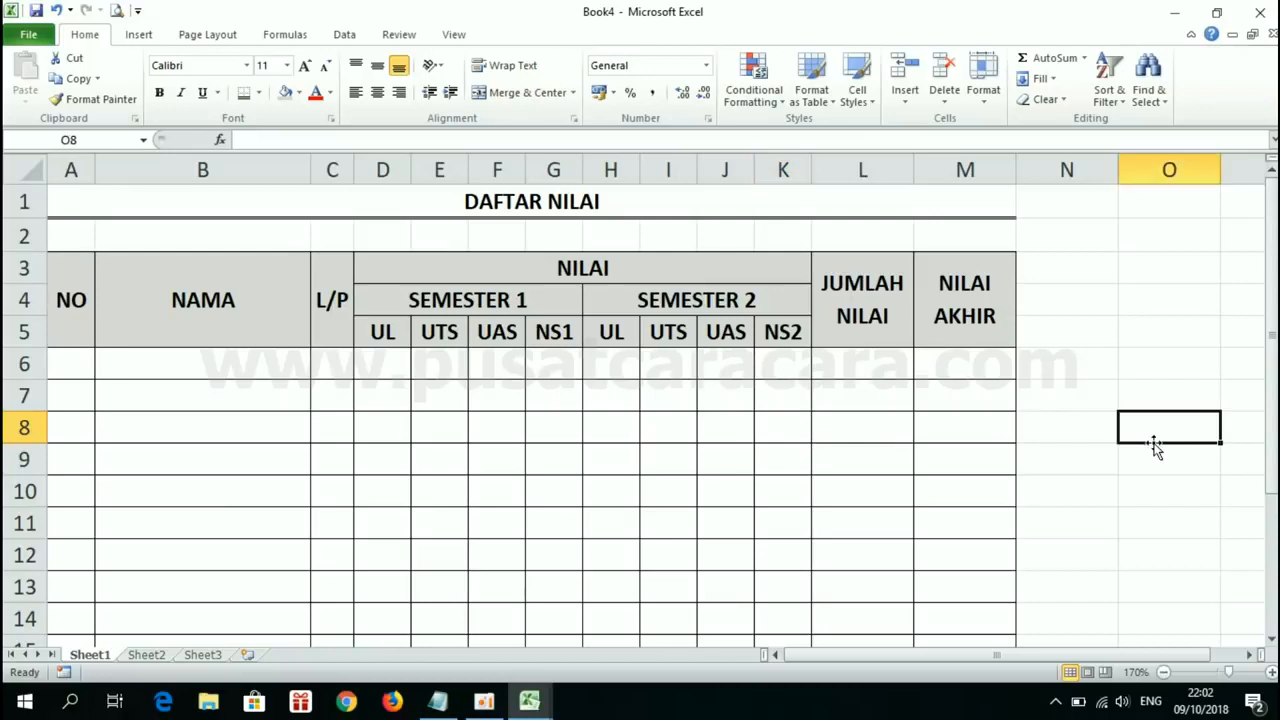
{"action": "left_click", "coordinate": [71, 376]}
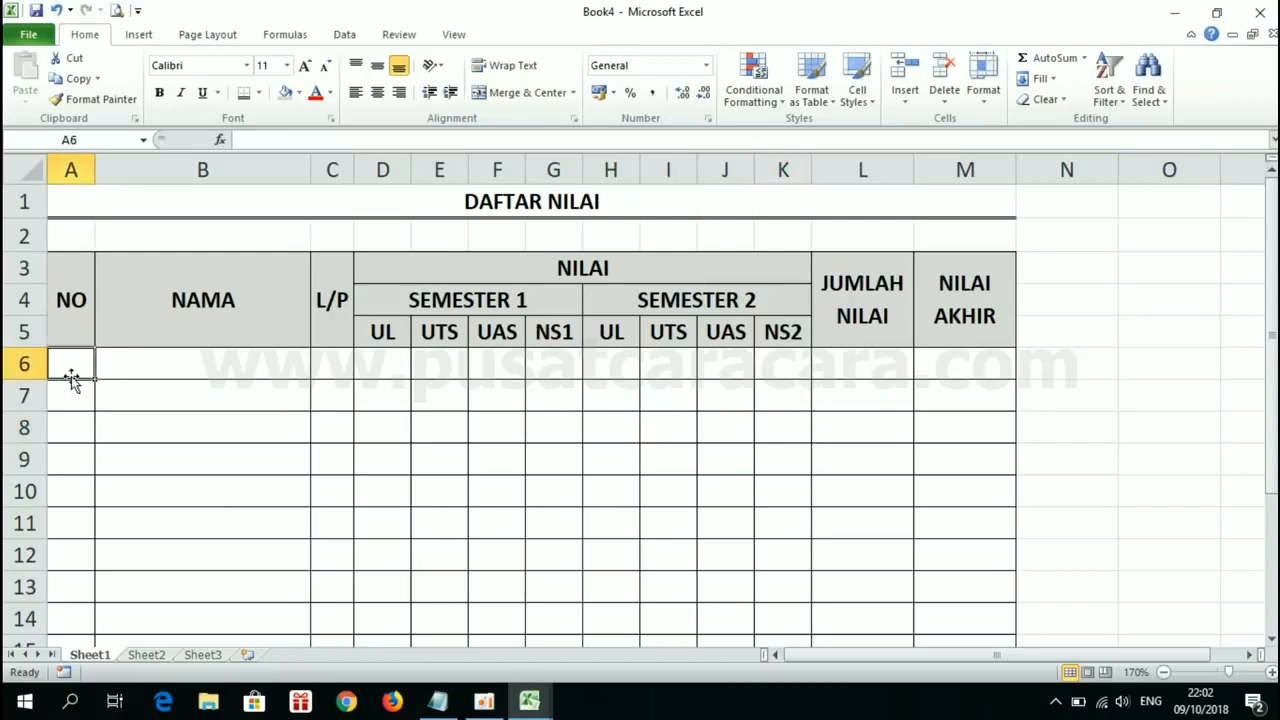